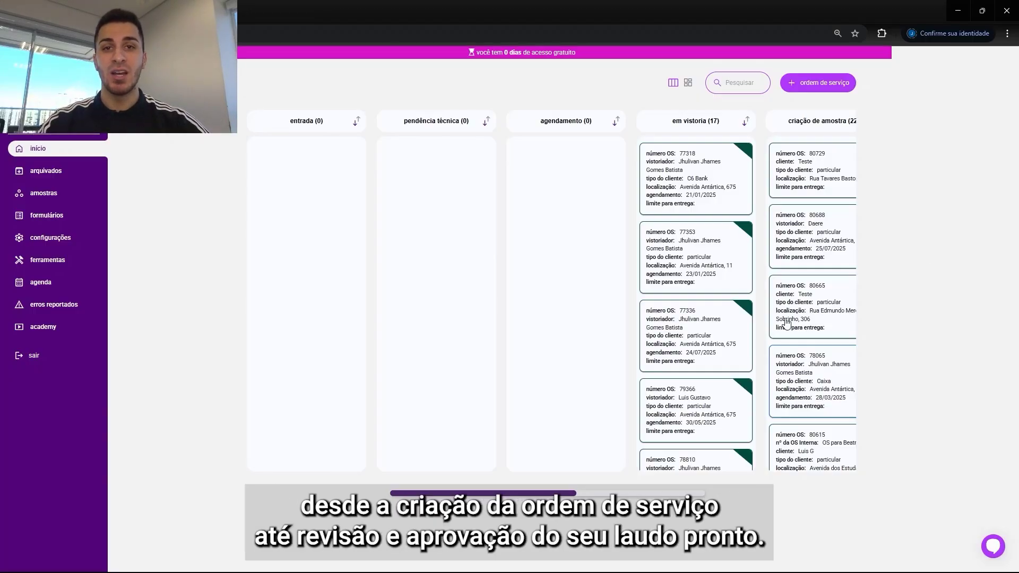
Step: Open a new service order form and enter the property owner's full name
scroll(715, 451, right, 5)
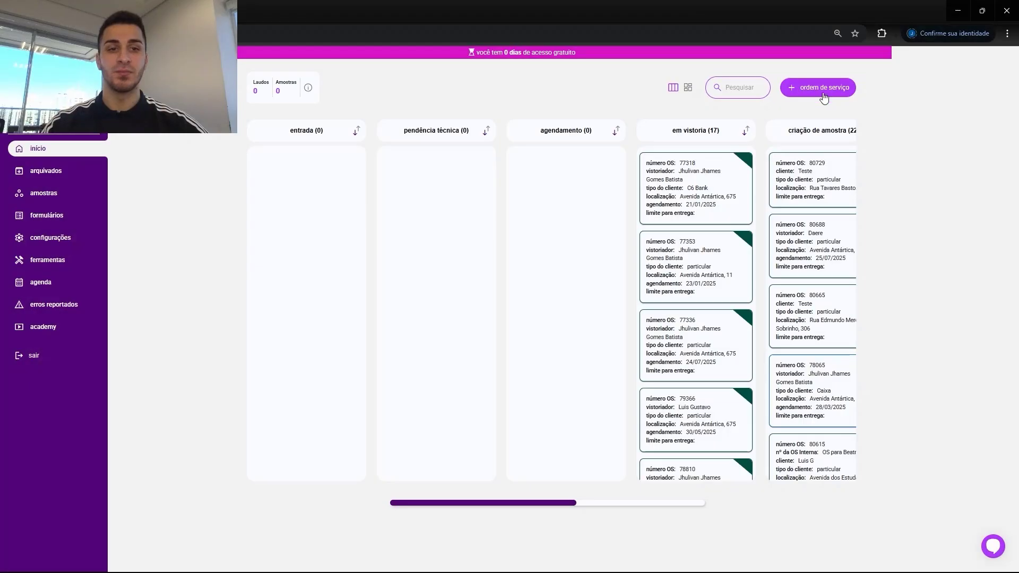
click(822, 89)
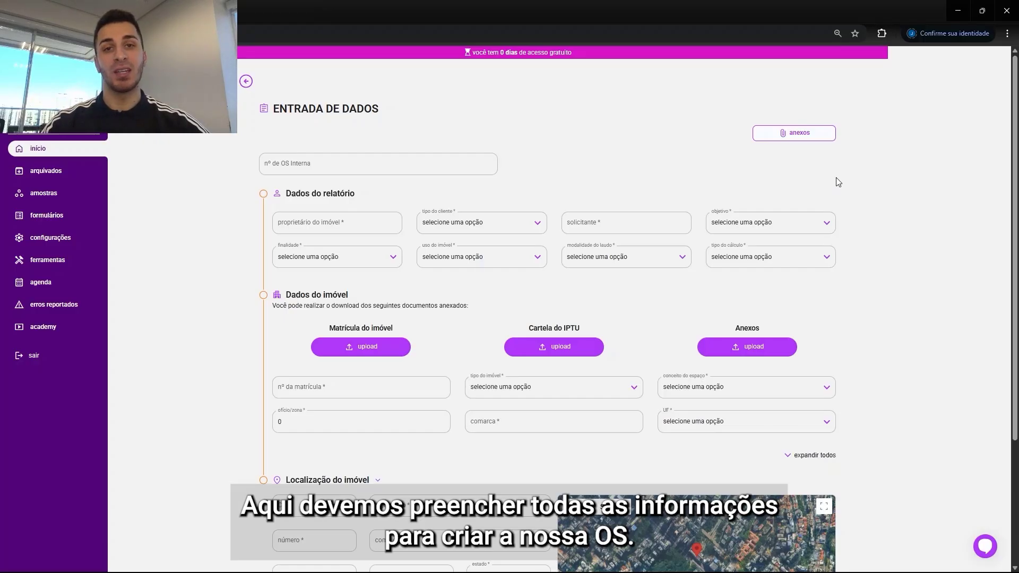
click(332, 223)
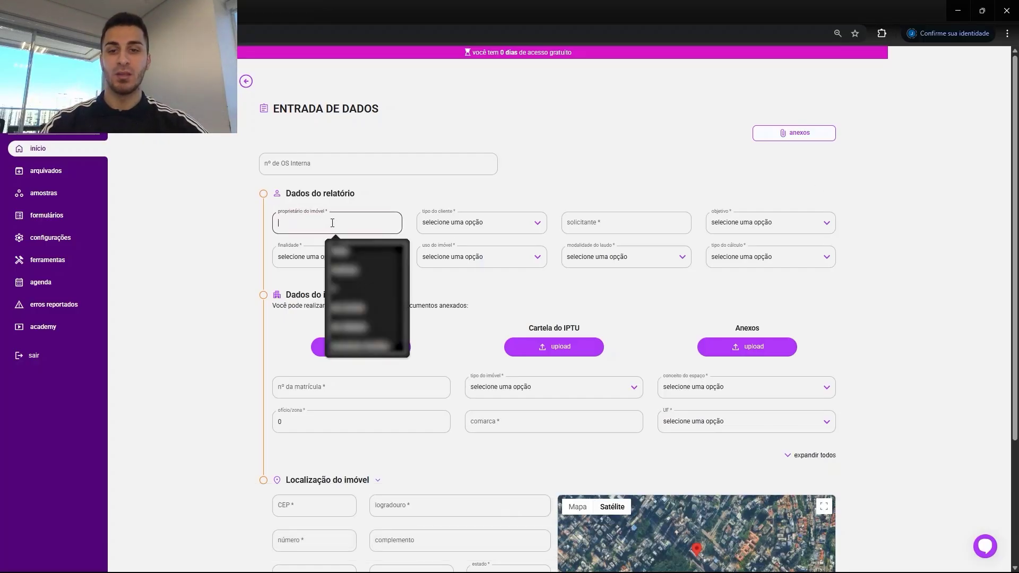
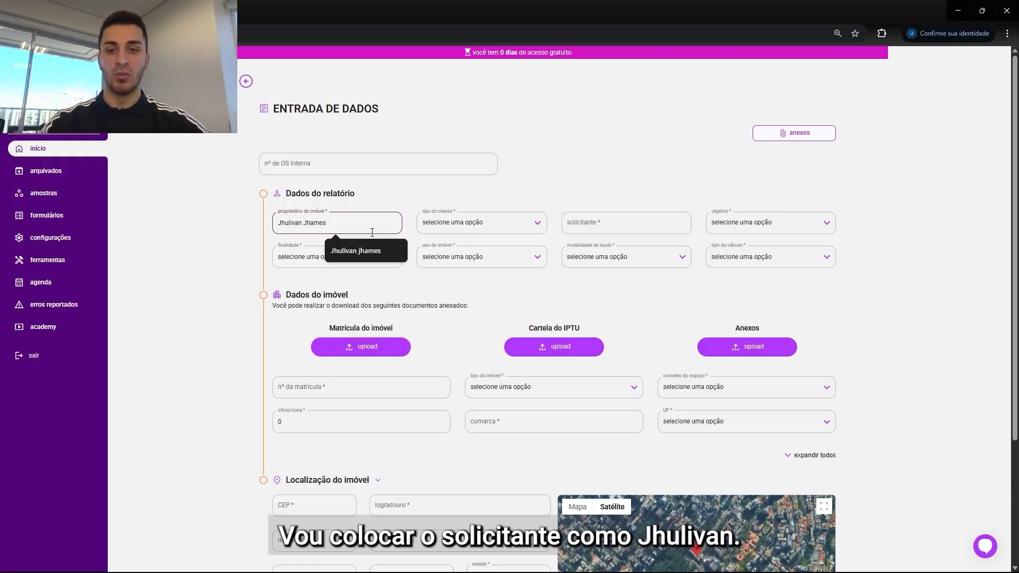
Step: Set the client type to particular and enter the requester's name
click(477, 222)
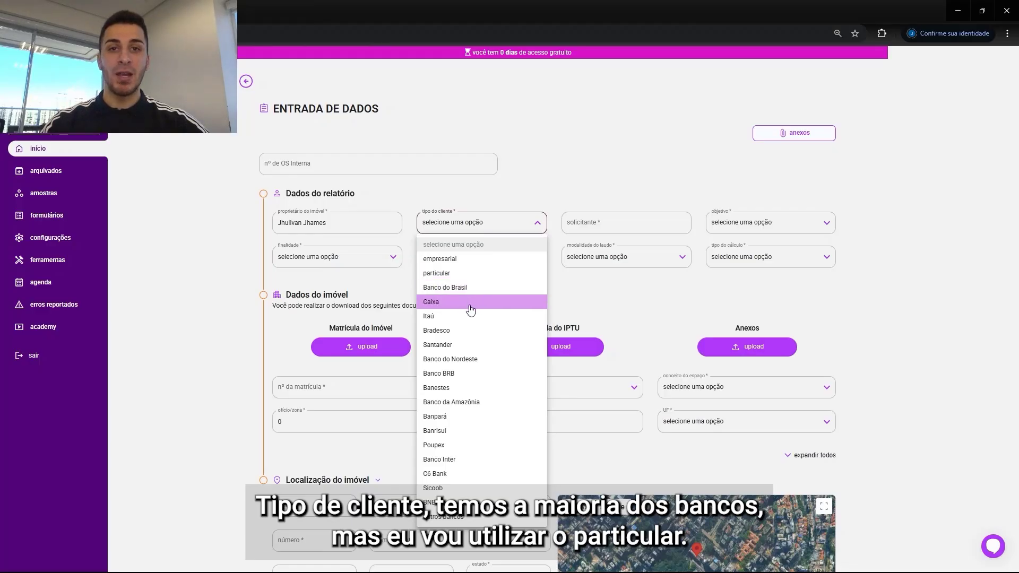
click(450, 273)
click(618, 223)
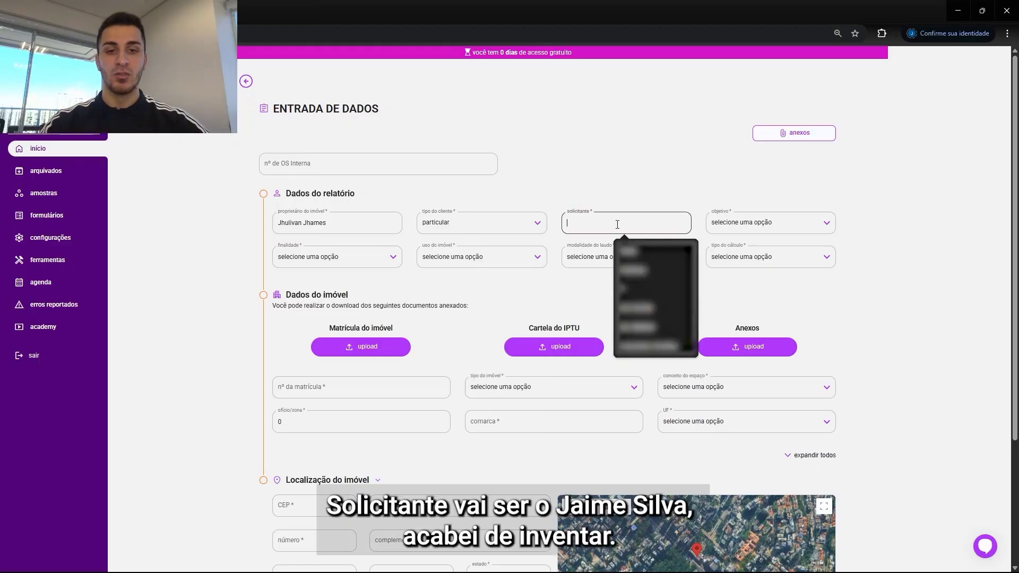
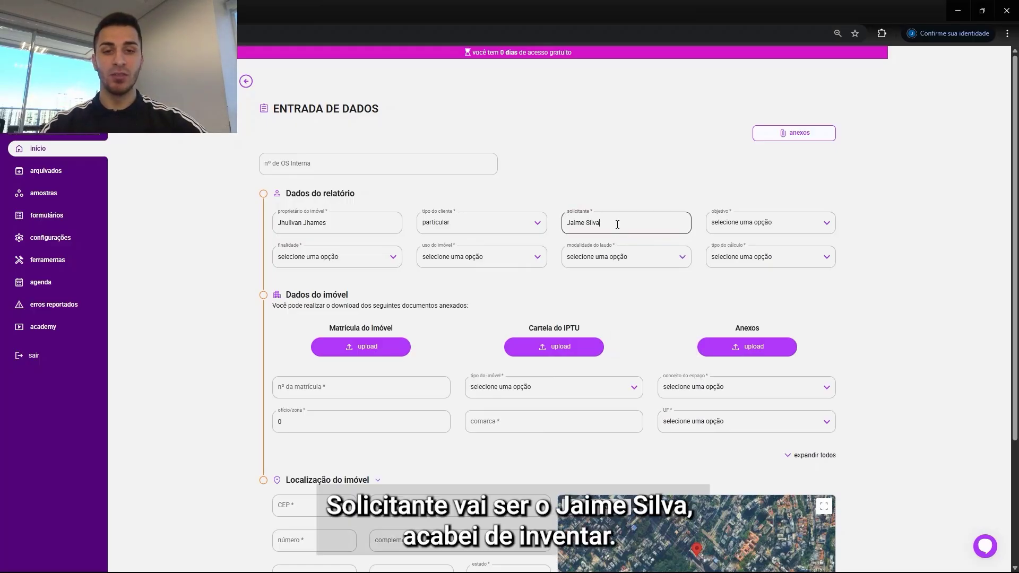
Step: Set the objective to valor de mercado de compra e venda and the purpose (finalidade) to aquisição
click(765, 222)
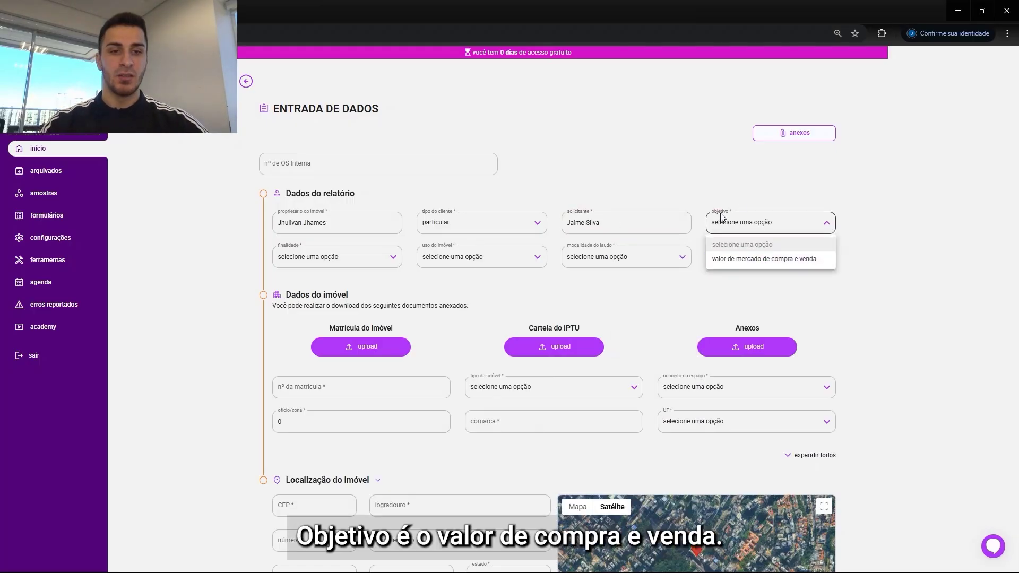
click(750, 260)
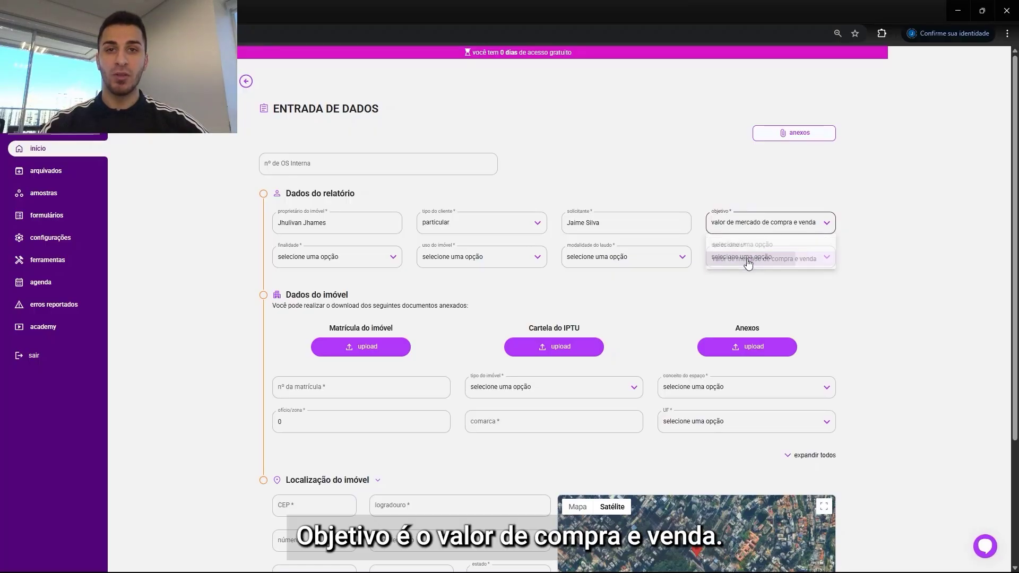
click(346, 259)
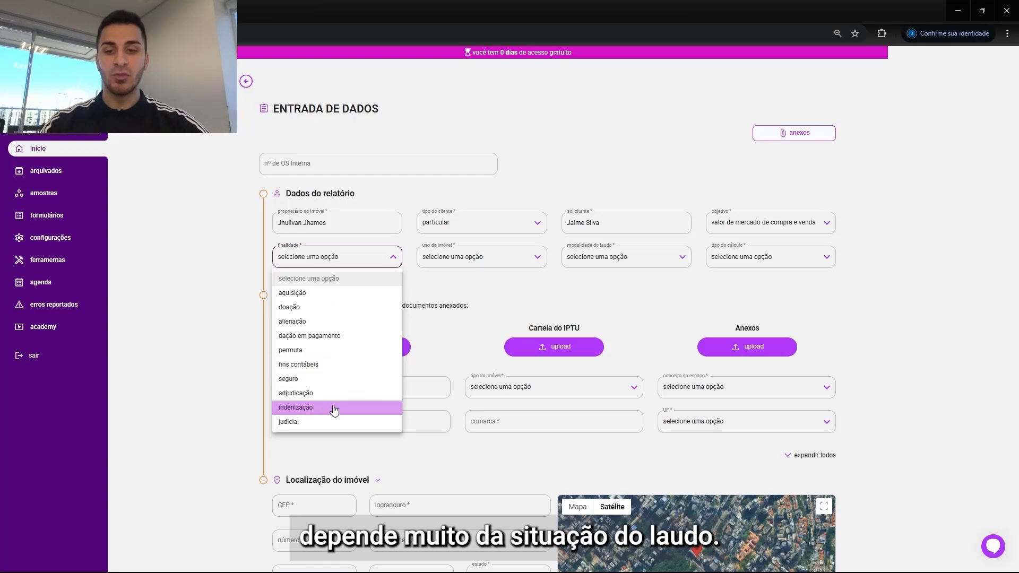
click(319, 293)
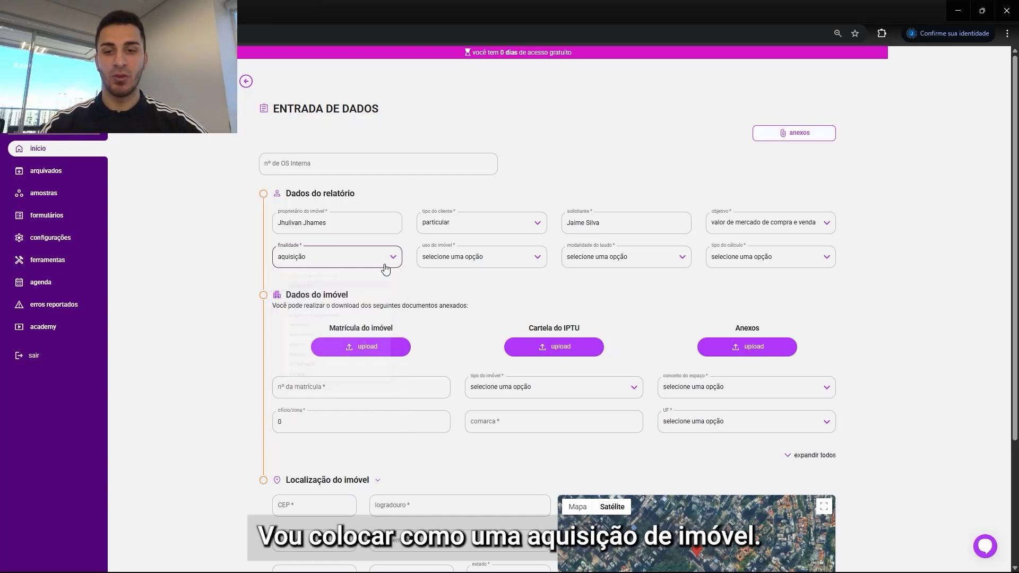
Step: Set the property use to residencial and the report modality to simplificado
click(481, 256)
click(461, 293)
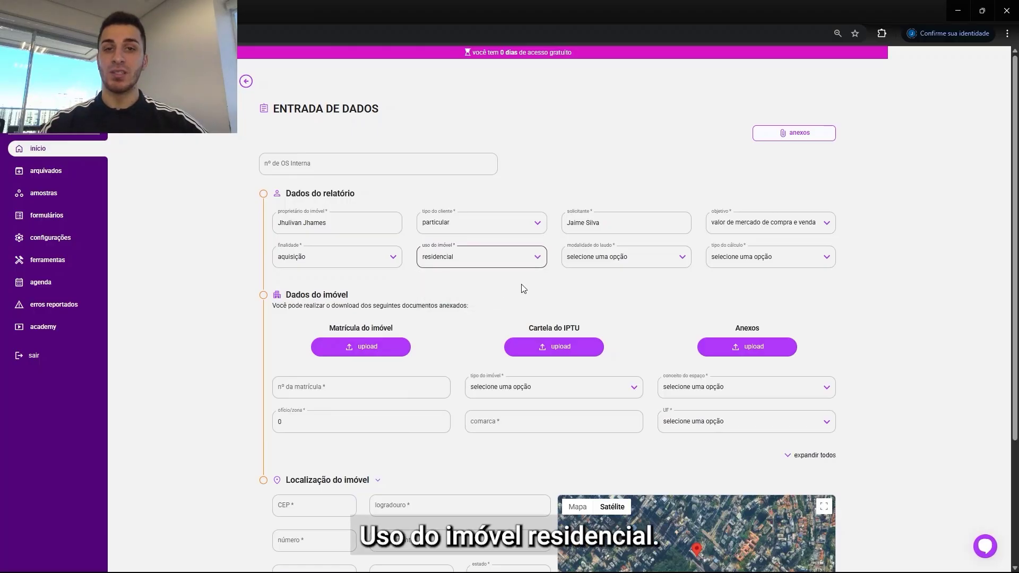
click(608, 260)
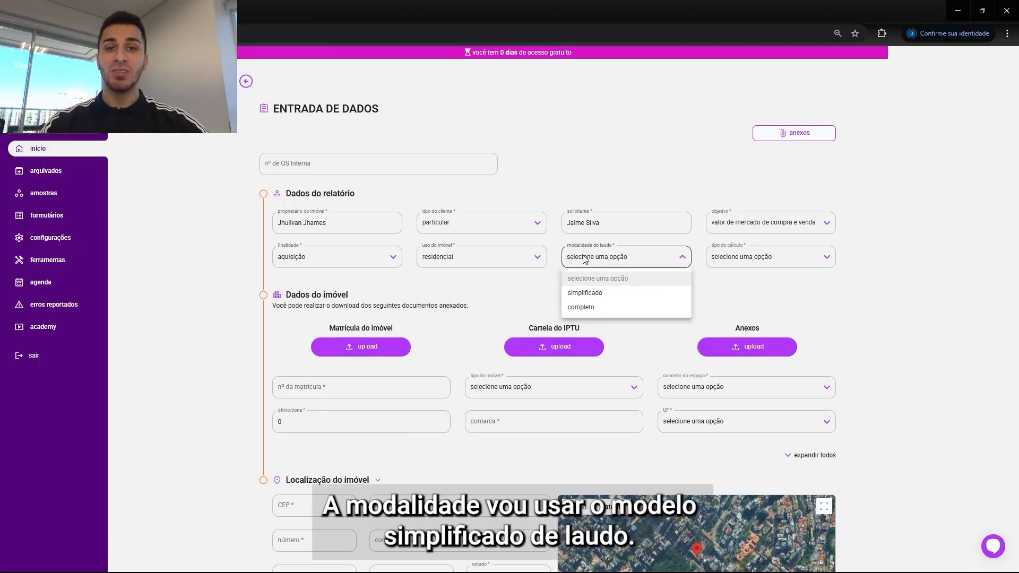
click(602, 295)
Step: Set the calculation type to fatores
click(740, 259)
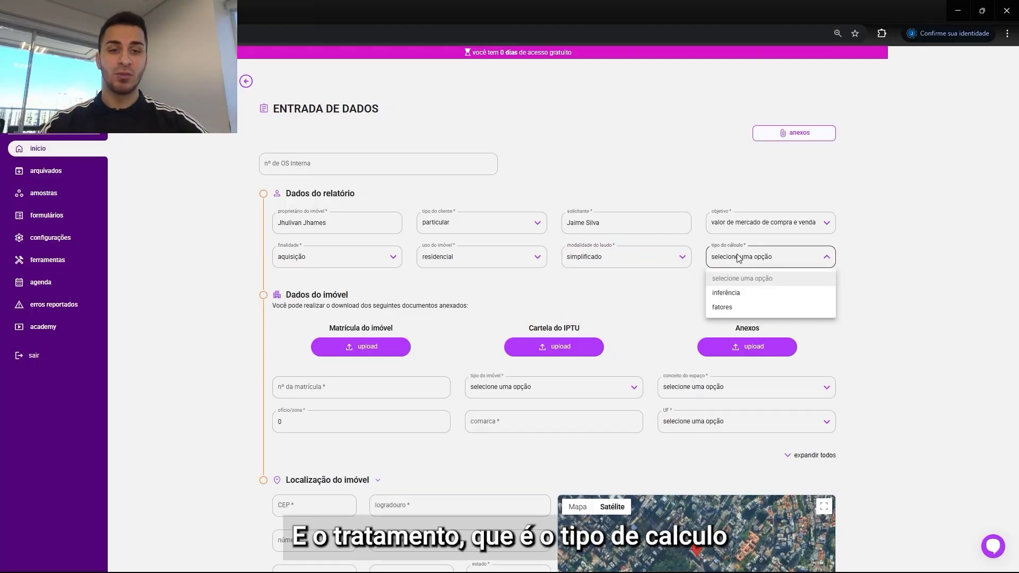
click(746, 312)
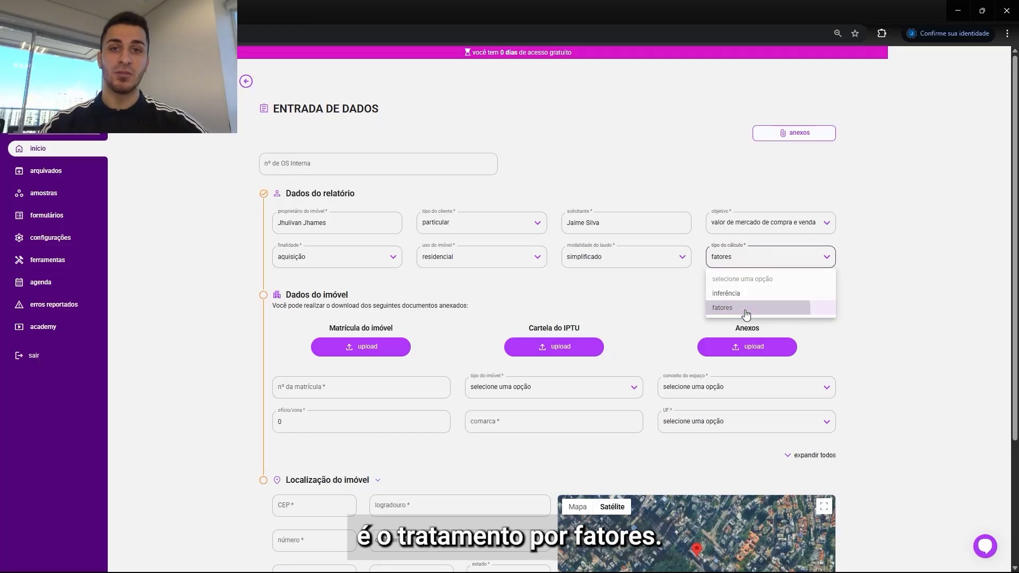
Step: Upload the property registration document 1 Matrícula.pdf under Matrícula do imóvel
scroll(531, 266, down, 2)
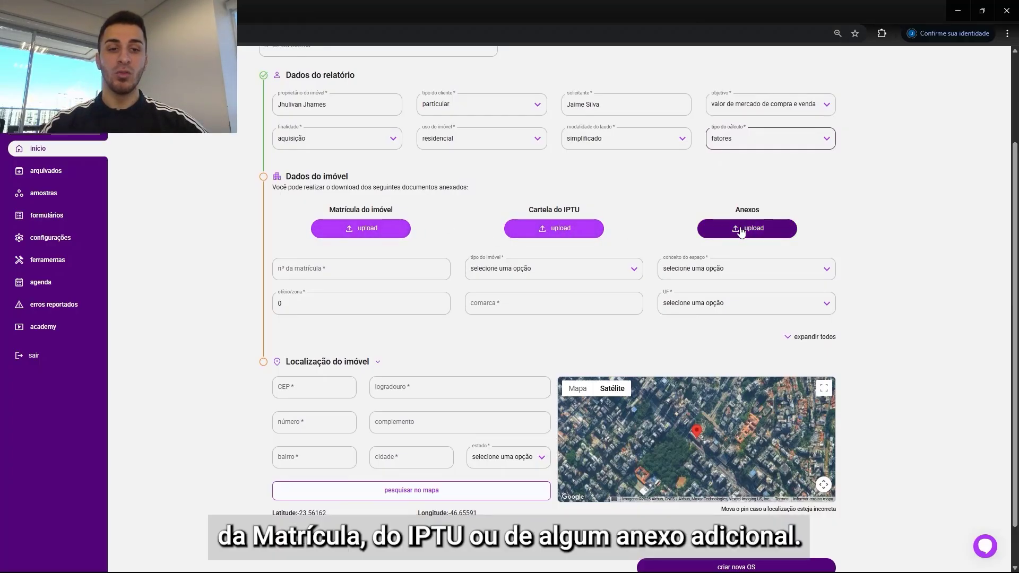
click(409, 226)
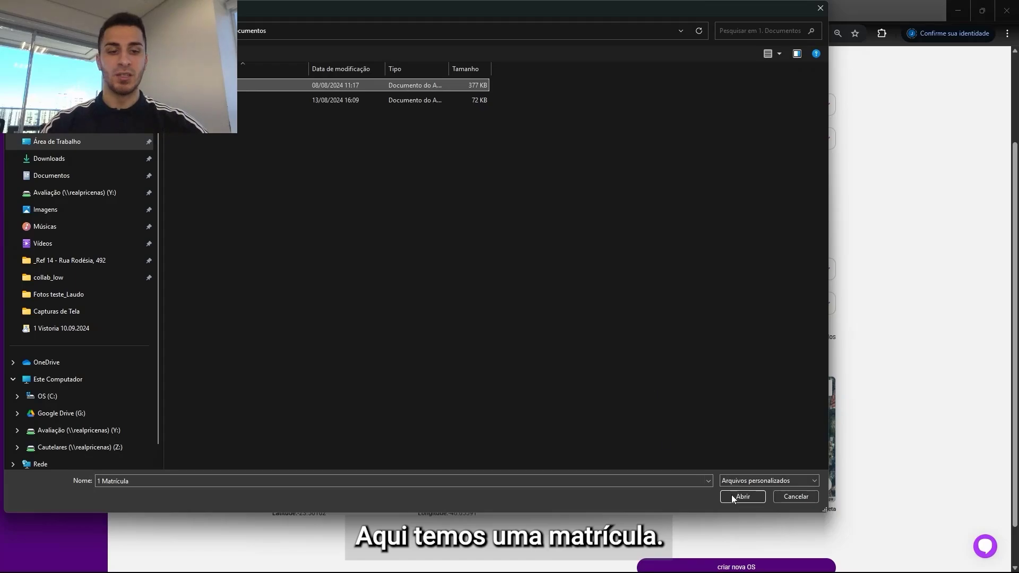
click(742, 498)
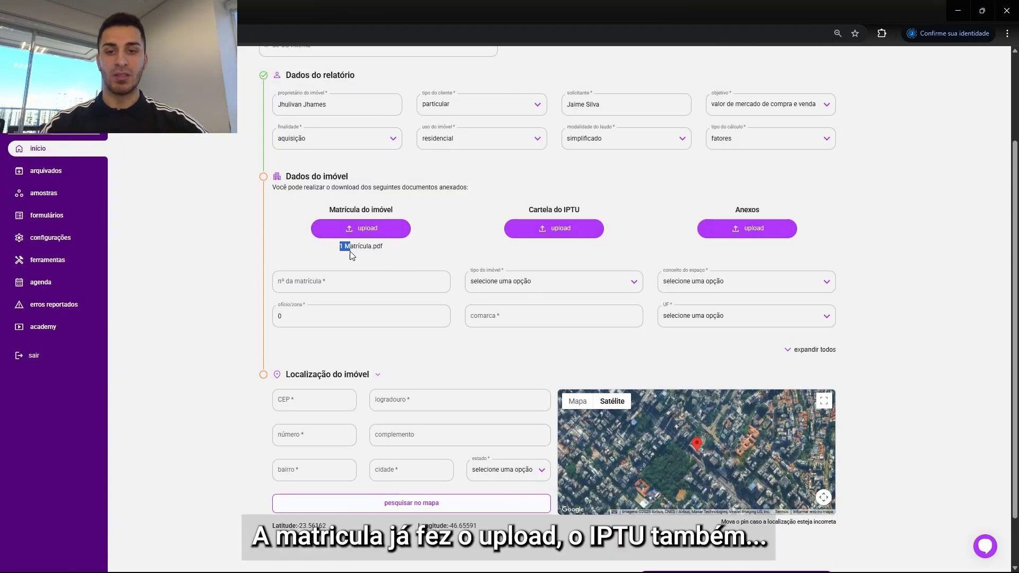
Step: Upload 2 IPTU.pdf as the IPTU card document
triple_click(386, 249)
click(578, 227)
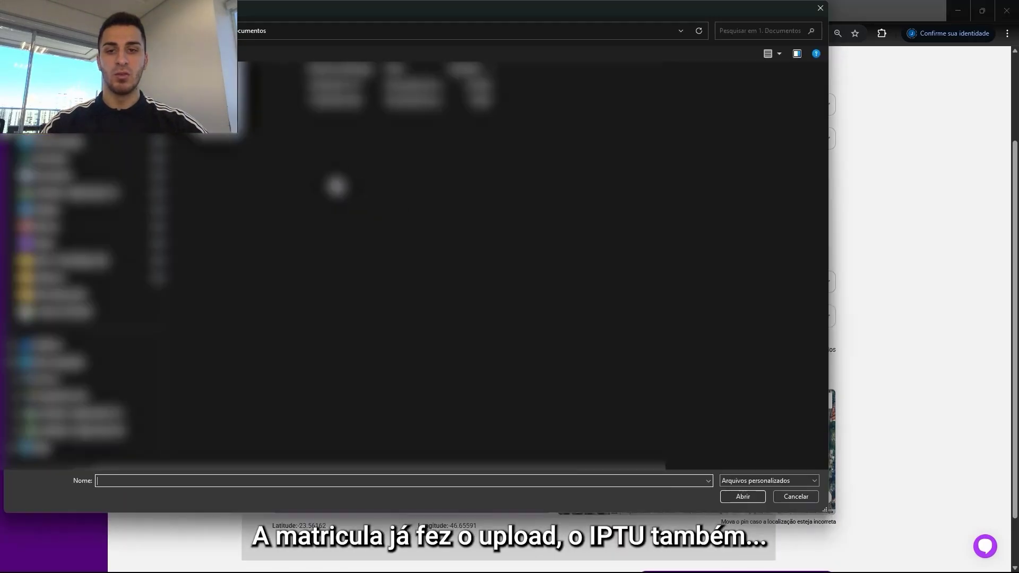
click(340, 99)
click(743, 497)
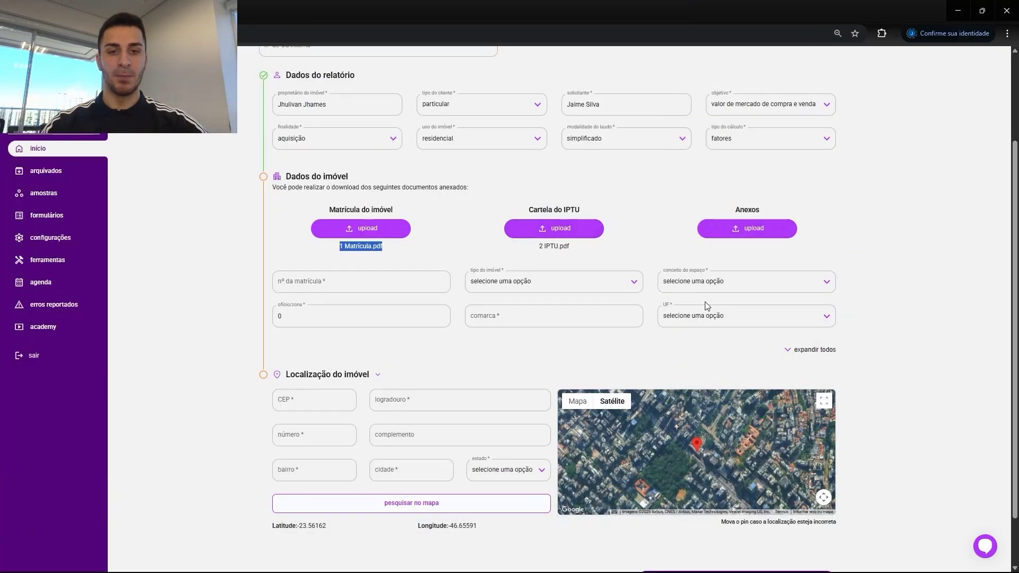
Step: Start an additional attachment with the description Projeto, then close the attachments dialog without adding it
click(725, 222)
click(399, 271)
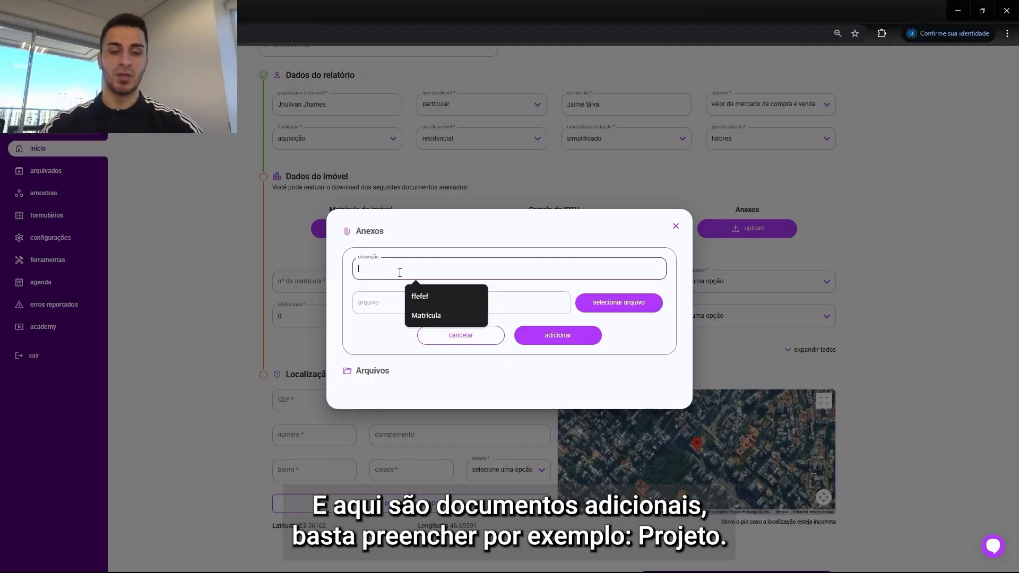
text(Projeto)
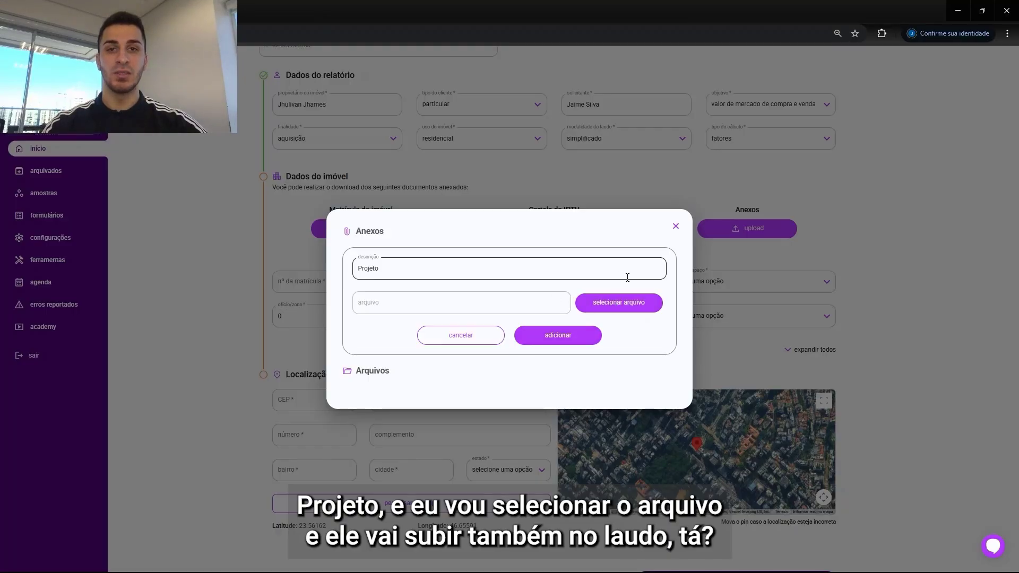
click(676, 226)
Step: Enter registration number 1234 and set the property type to apartamento
click(349, 284)
text(1234)
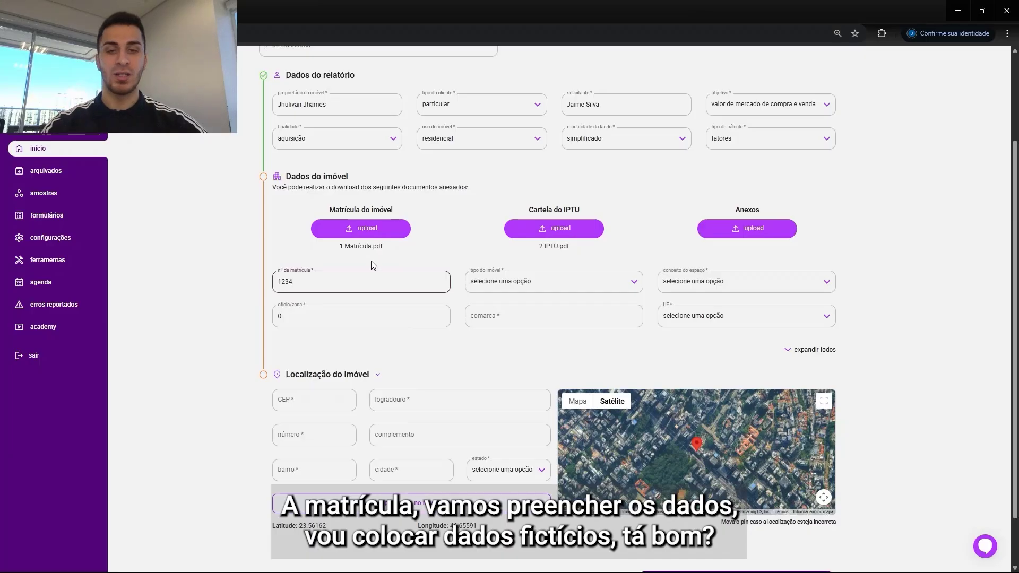
click(491, 286)
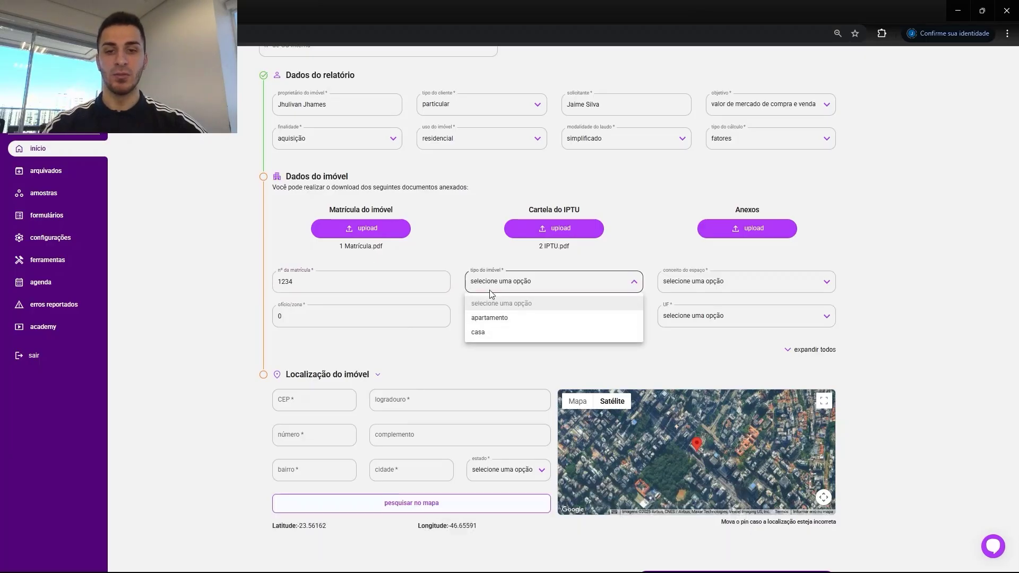
click(503, 318)
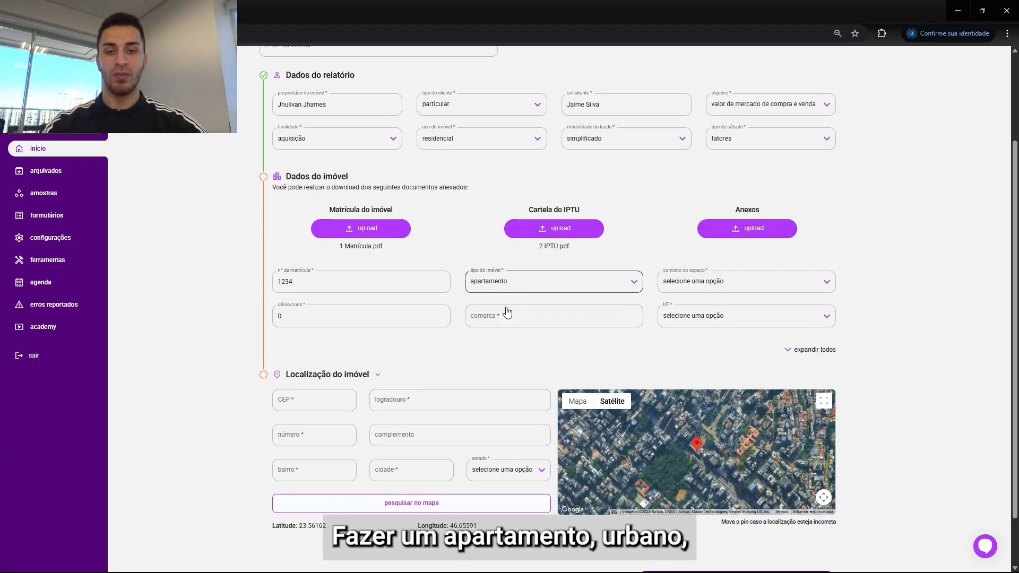
Step: Set the space concept to urbano and change the registry office/zone to 1
click(668, 278)
click(671, 316)
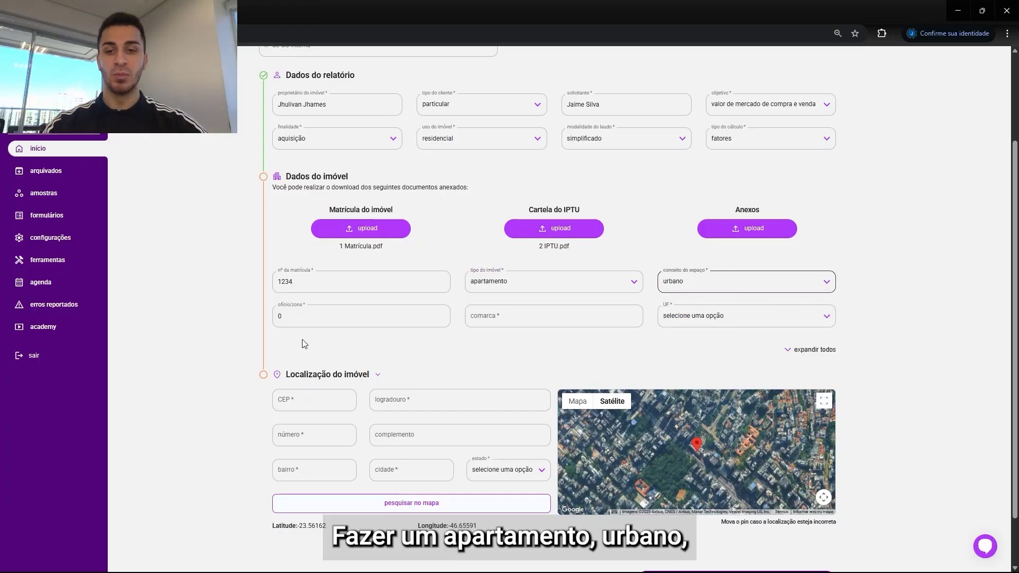
click(318, 319)
key(BackSpace)
text(1)
Step: Enter São Paulo as the comarca and set the state (UF) to SP
click(490, 319)
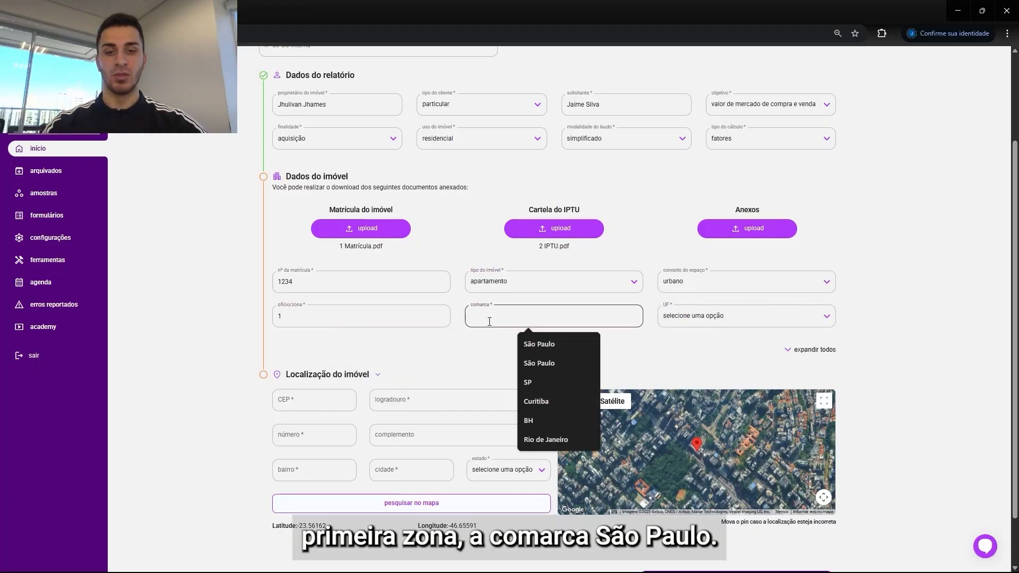
text(São Paulo)
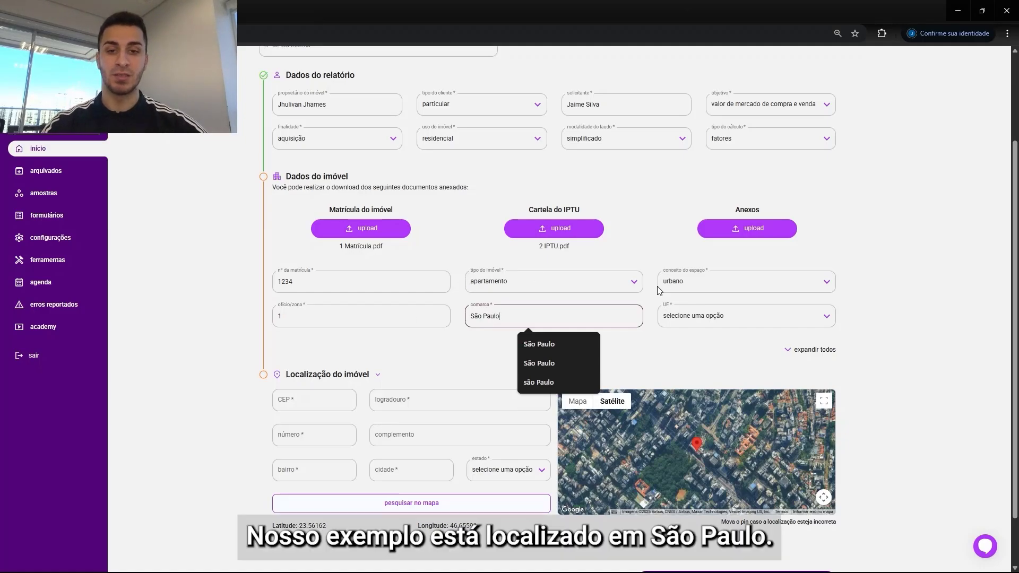
click(720, 325)
click(673, 527)
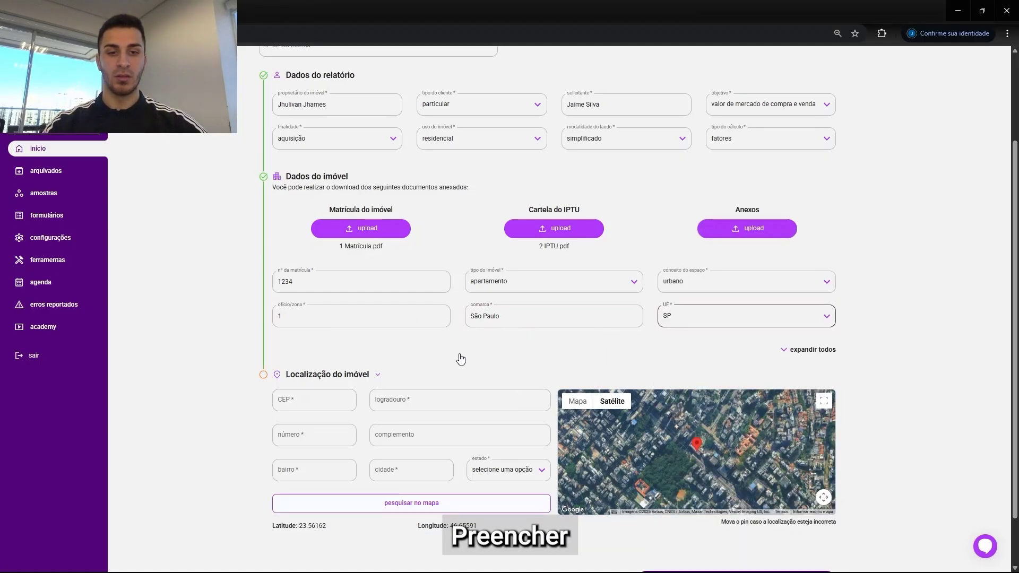
Step: Enter the property's postal code (CEP) and street number in the location section
scroll(460, 357, down, 1)
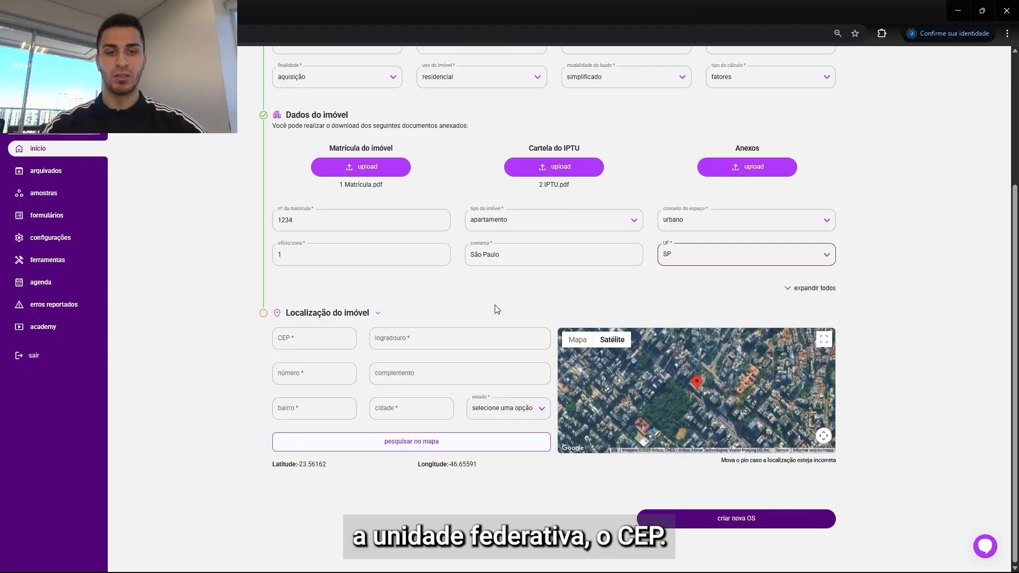
click(317, 338)
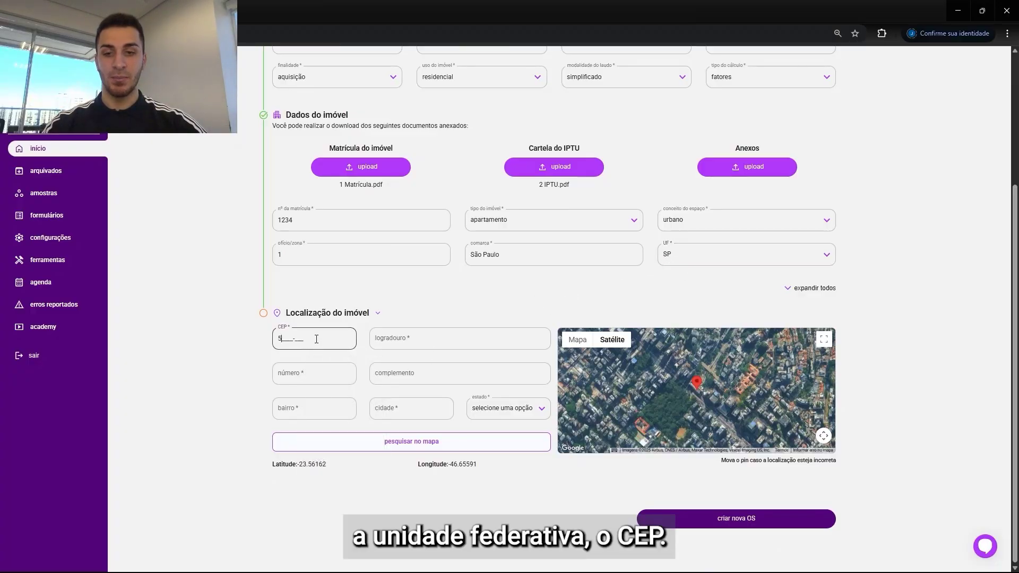
click(312, 373)
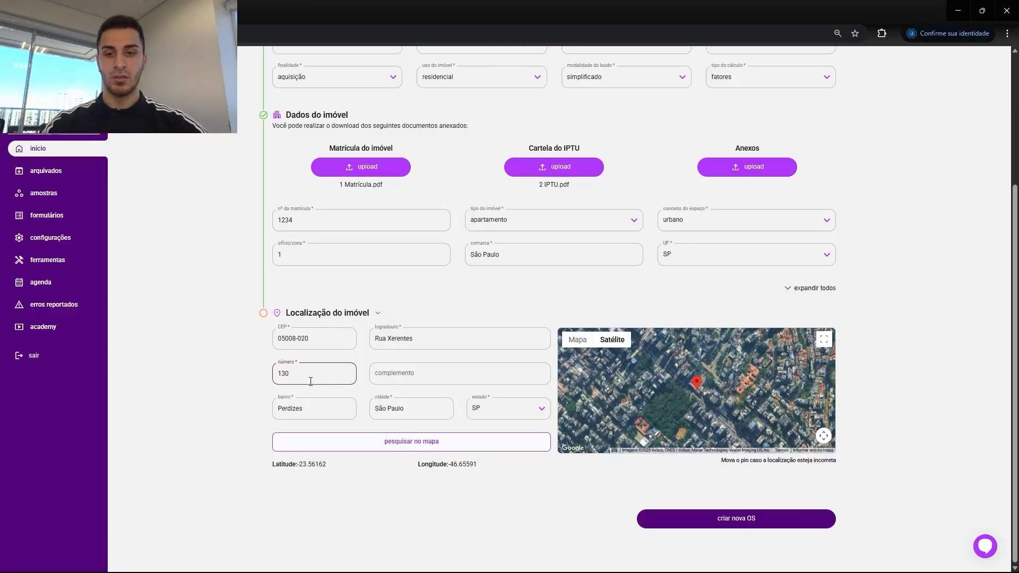
Step: Enter Apartamento 33 as the address complement
click(420, 376)
text(A)
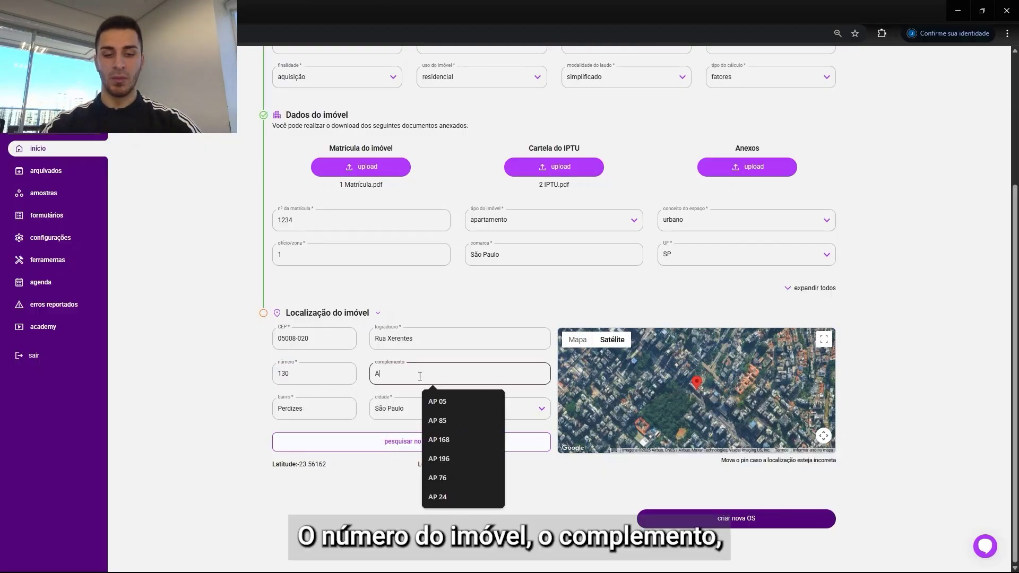
text(partamento )
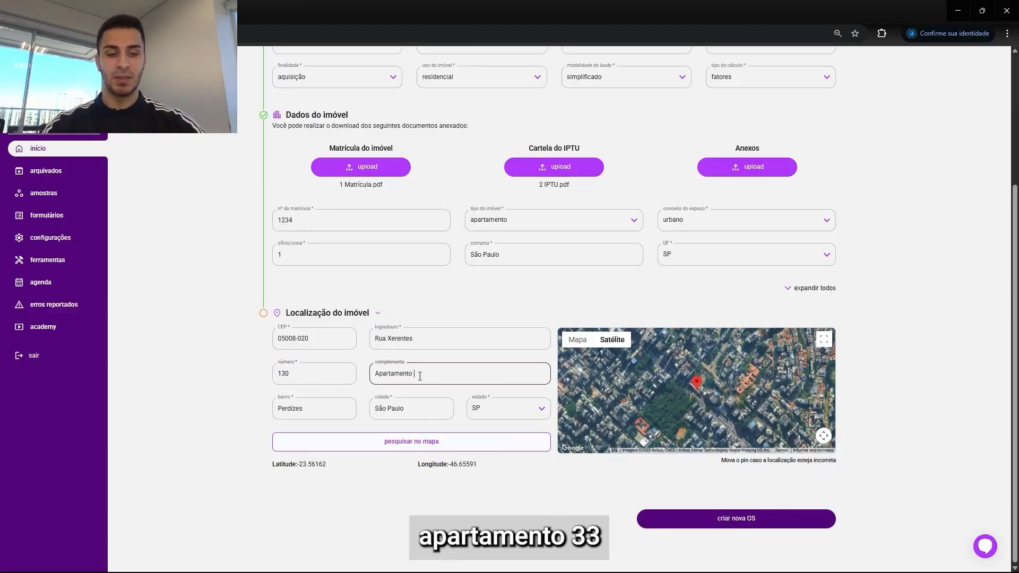
text(33)
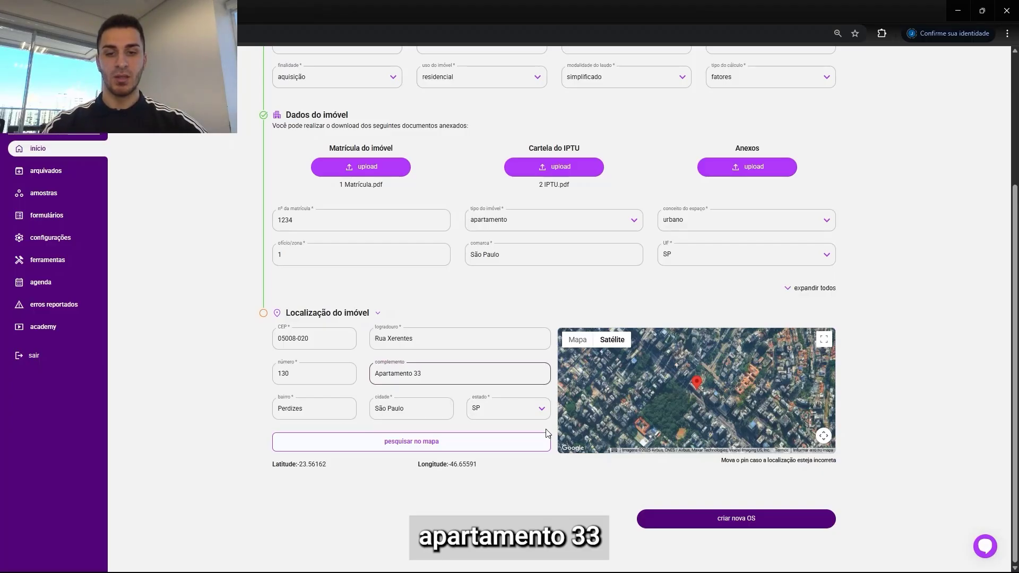
Step: Update the map pin from the entered address and create the new service order
click(429, 448)
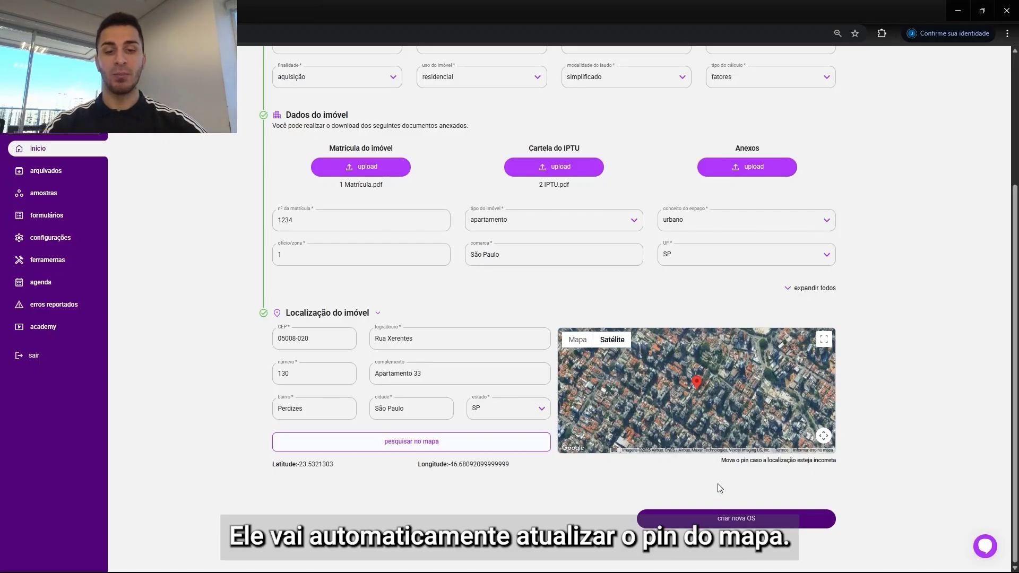
click(725, 519)
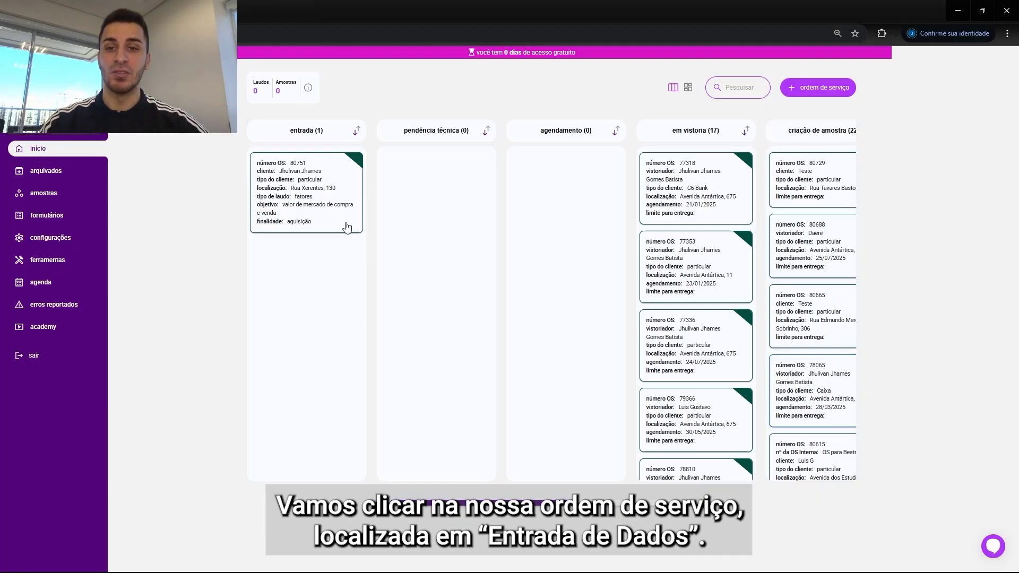
Step: Open the new order from the data-entry column and approve it, advancing directly to vistoria
click(305, 192)
scroll(1013, 155, down, 2)
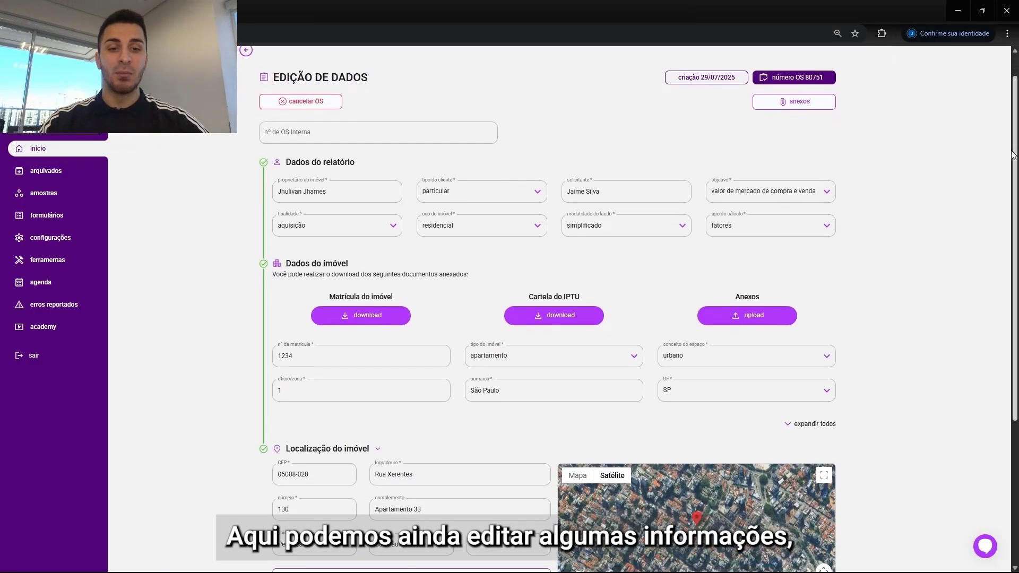
scroll(1013, 155, down, 2)
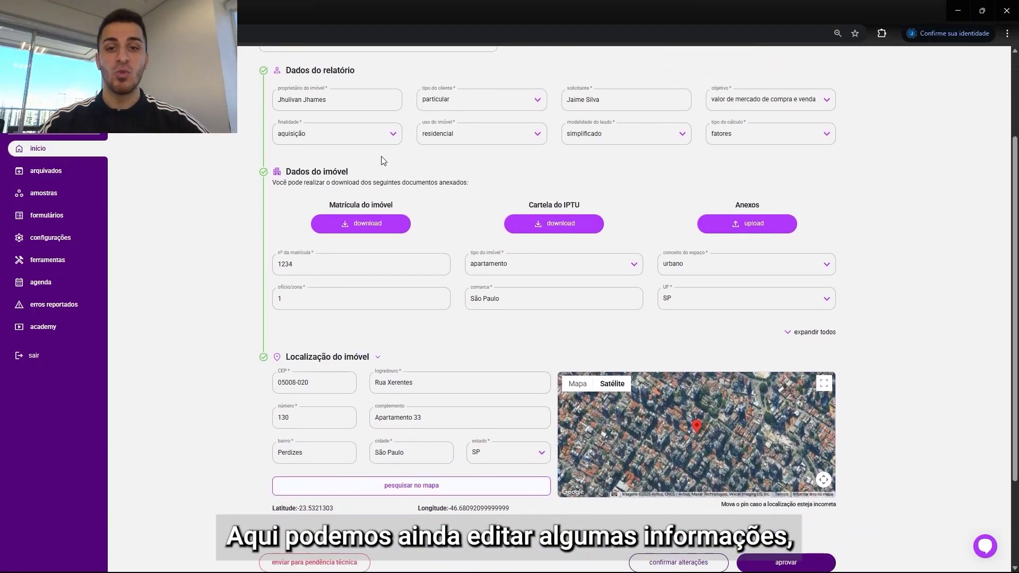
scroll(1016, 216, down, 1)
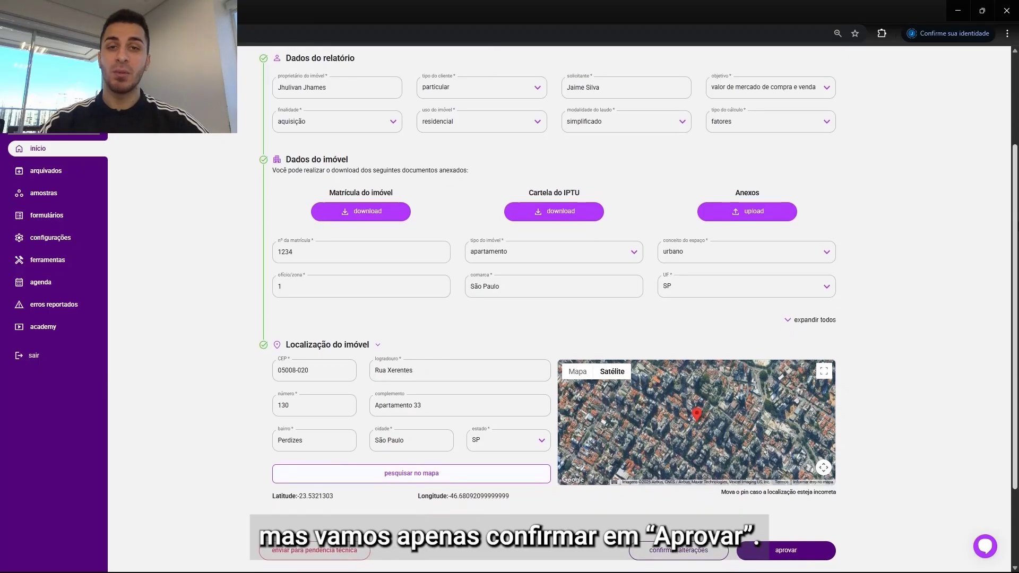
click(792, 524)
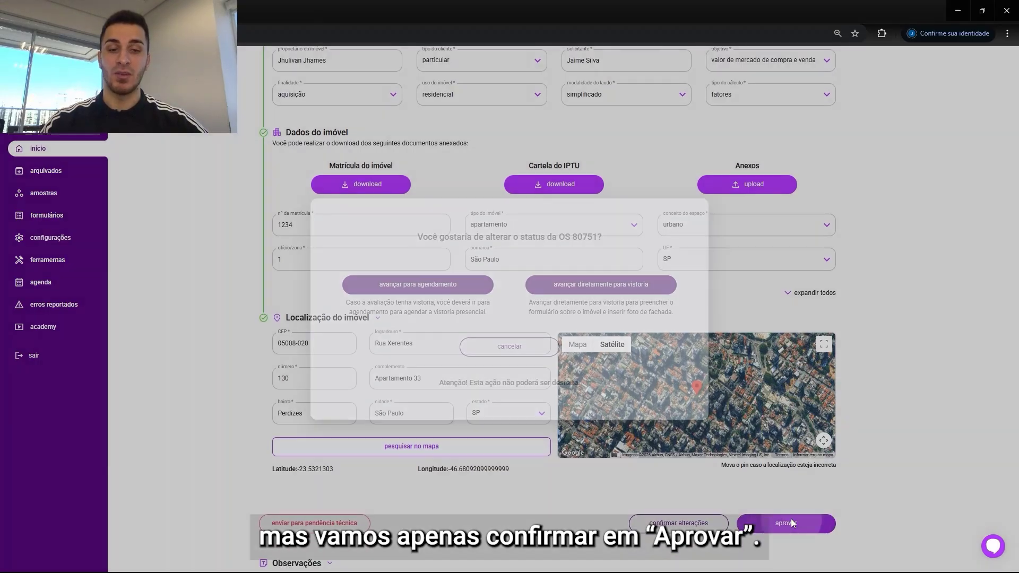
drag(422, 235, 614, 221)
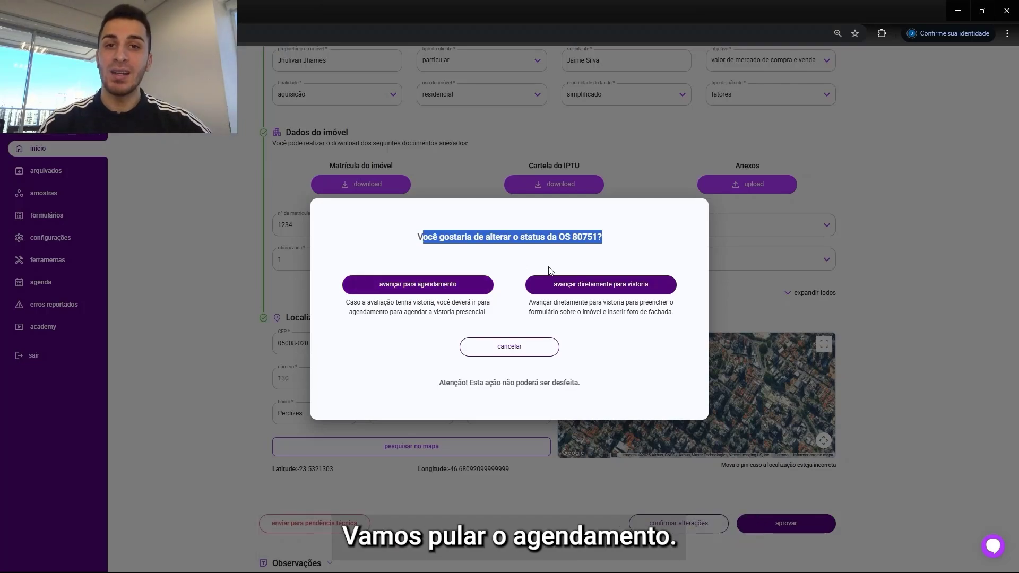
click(602, 285)
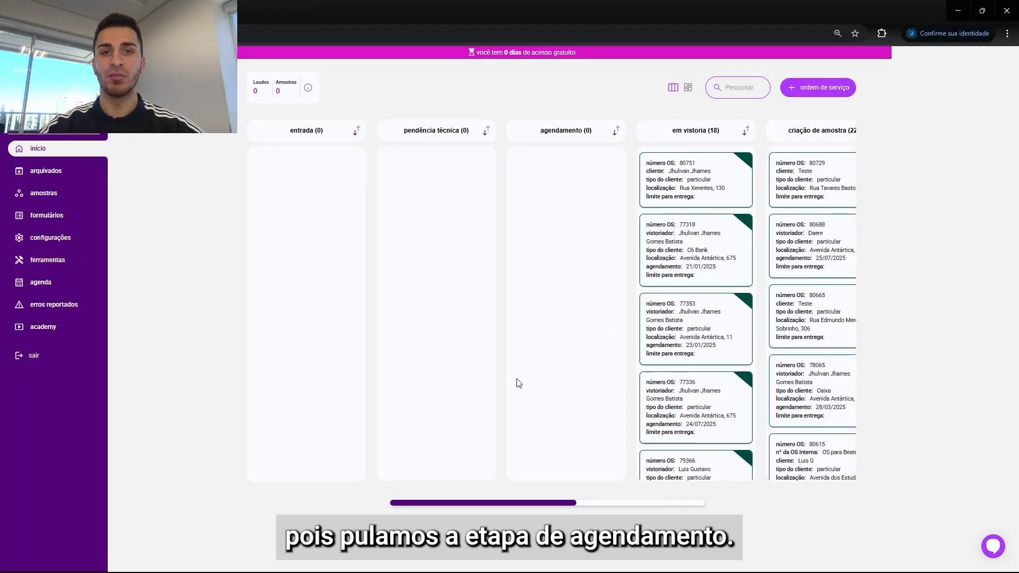
Step: Open the order under inspection, move the map pin precisely onto the property, and confirm the location
click(707, 177)
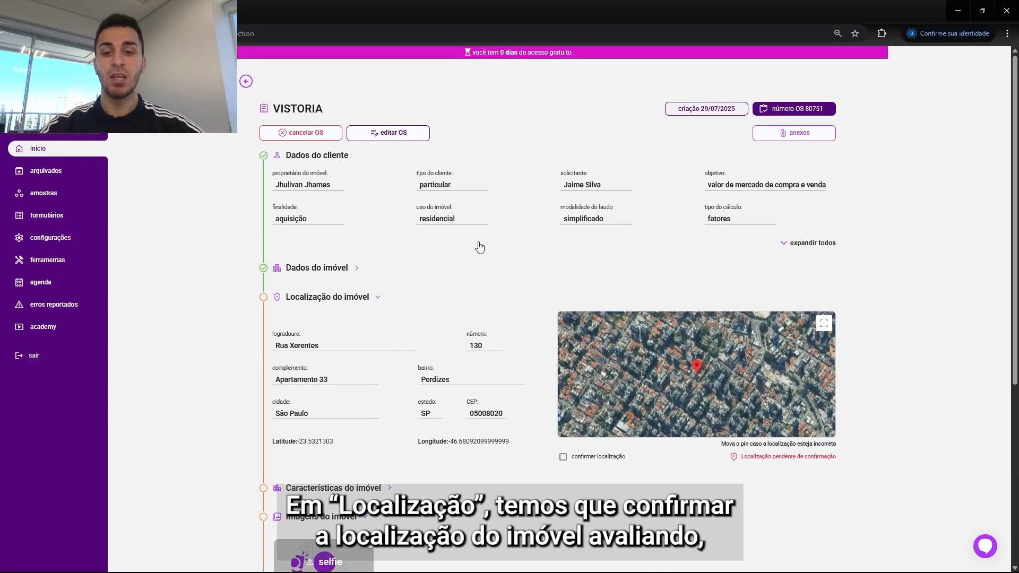
scroll(484, 238, down, 3)
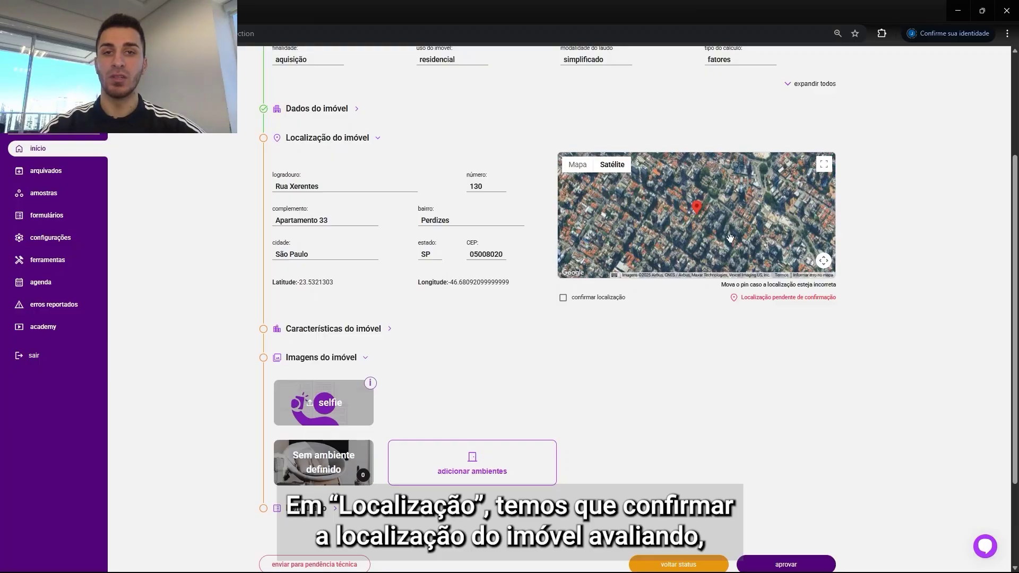
click(825, 166)
scroll(499, 304, up, 4)
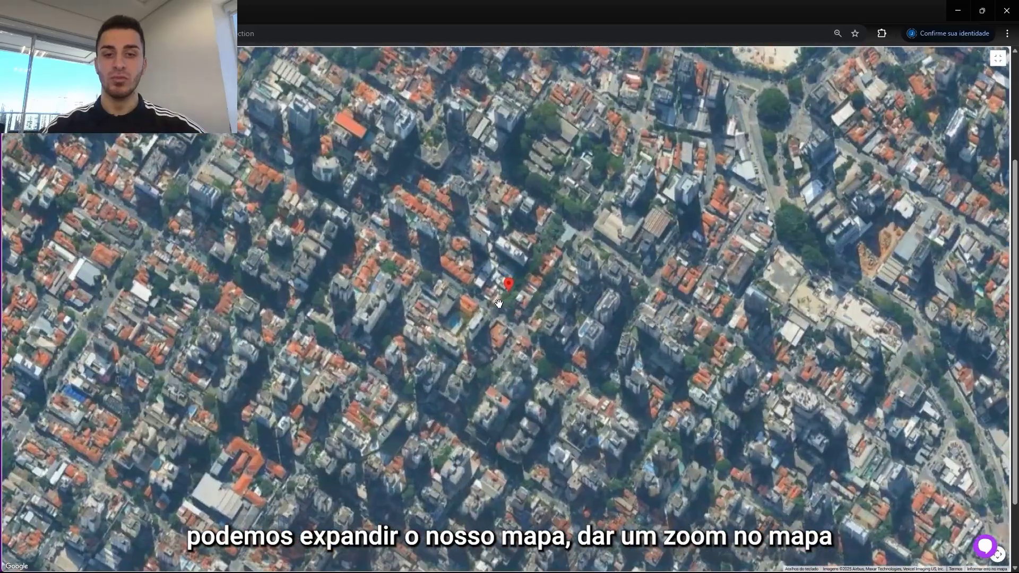
scroll(499, 304, up, 3)
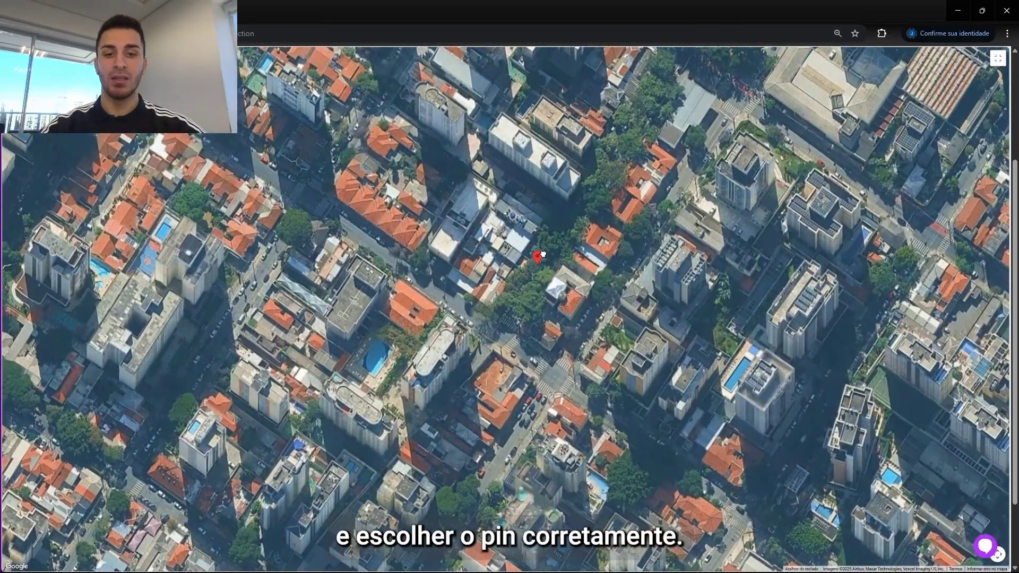
drag(543, 254, 518, 231)
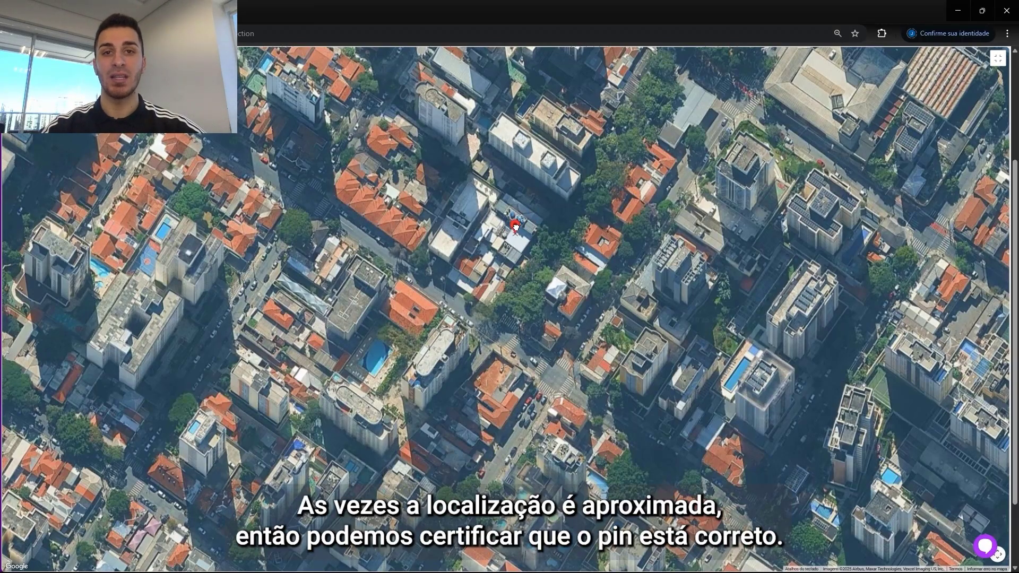
drag(516, 226, 461, 215)
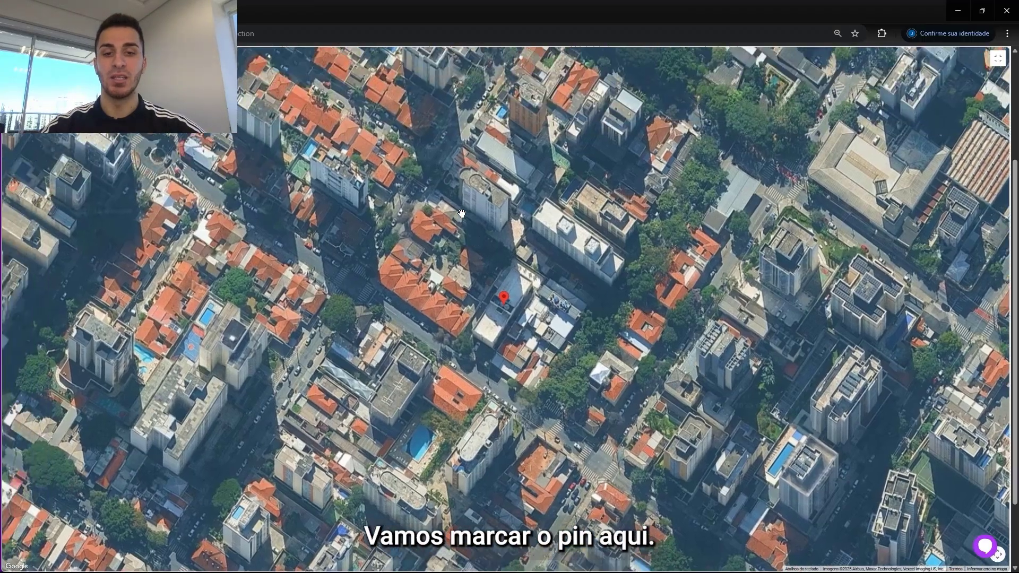
click(1001, 63)
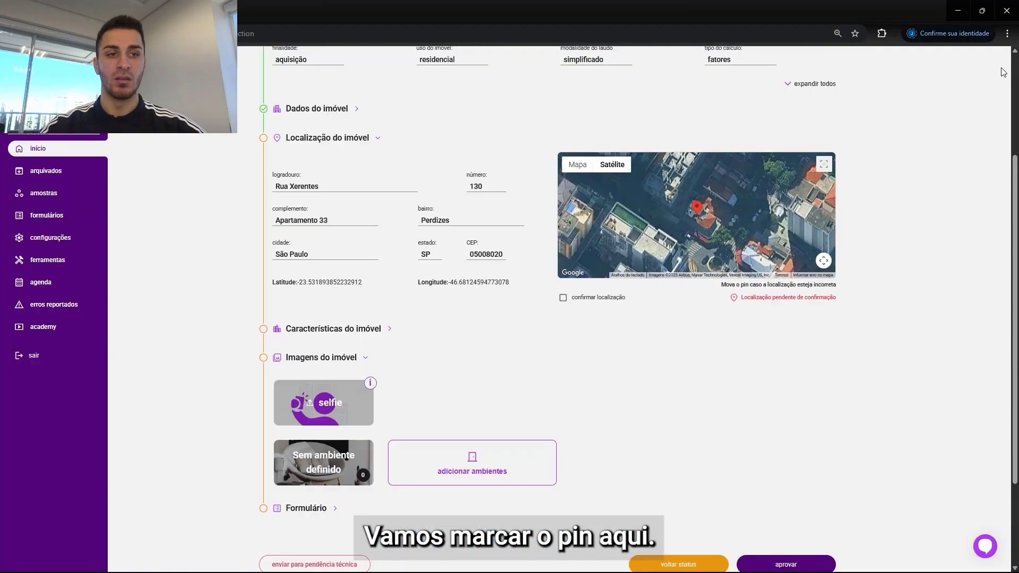
click(574, 298)
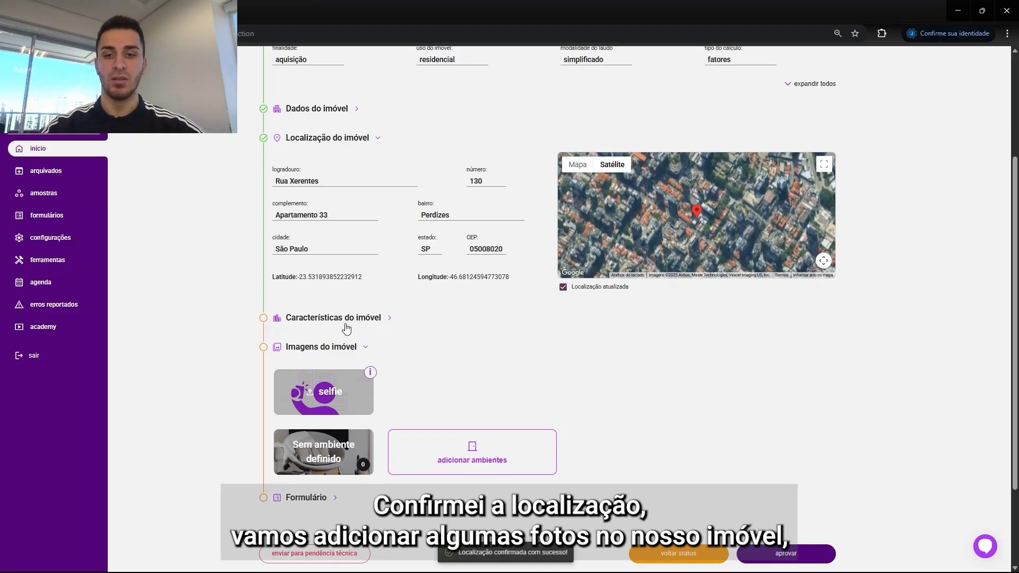
Step: Add the fachada, cozinha, dormitório and banheiro social rooms to the inspection
scroll(367, 303, down, 2)
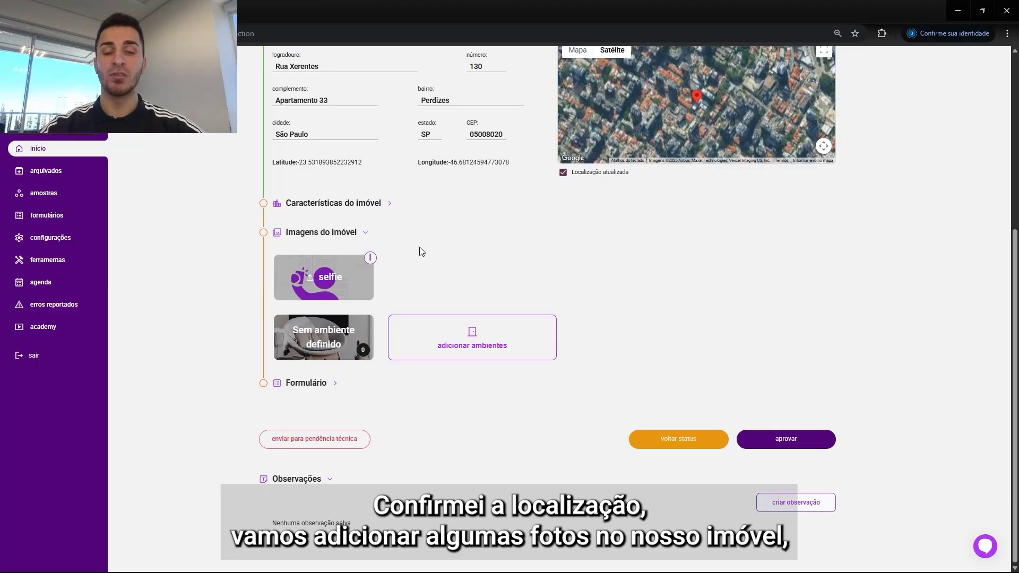
click(468, 344)
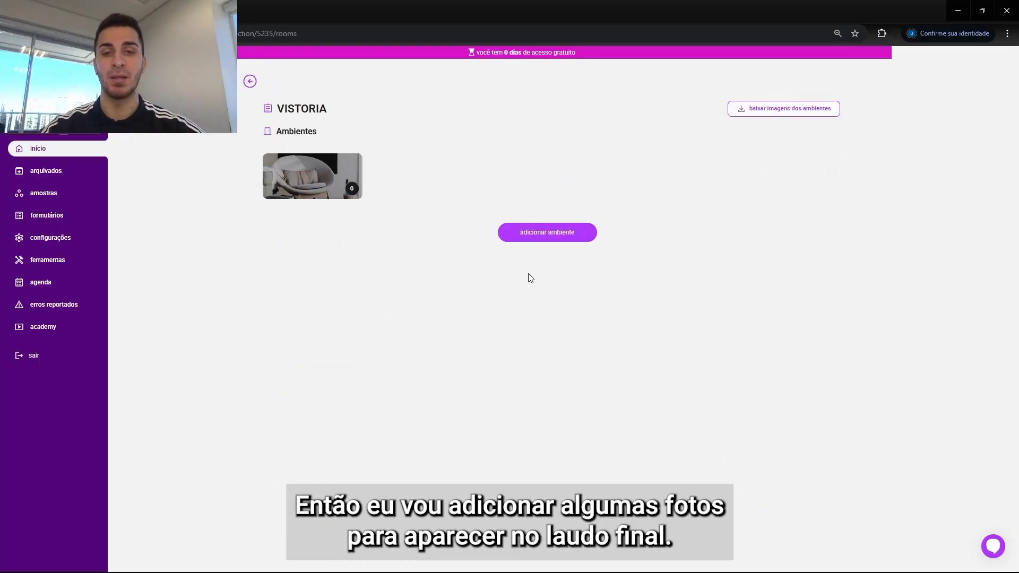
click(591, 237)
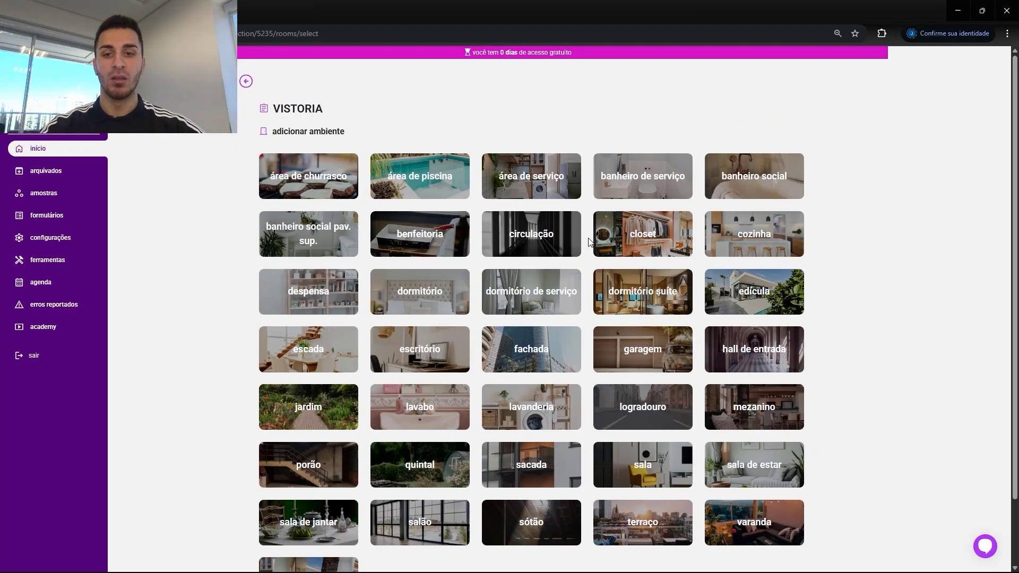
scroll(712, 186, down, 1)
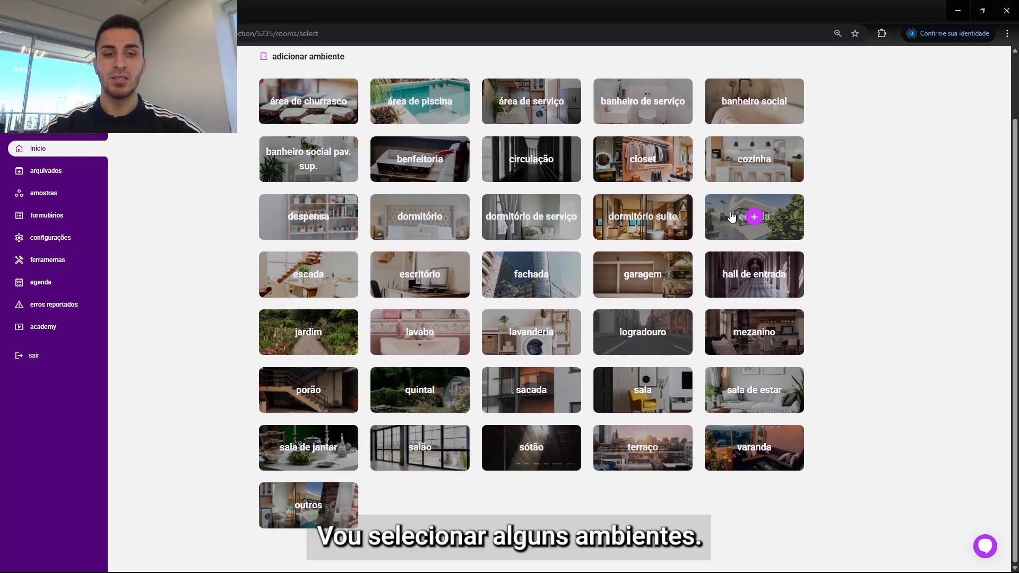
click(531, 275)
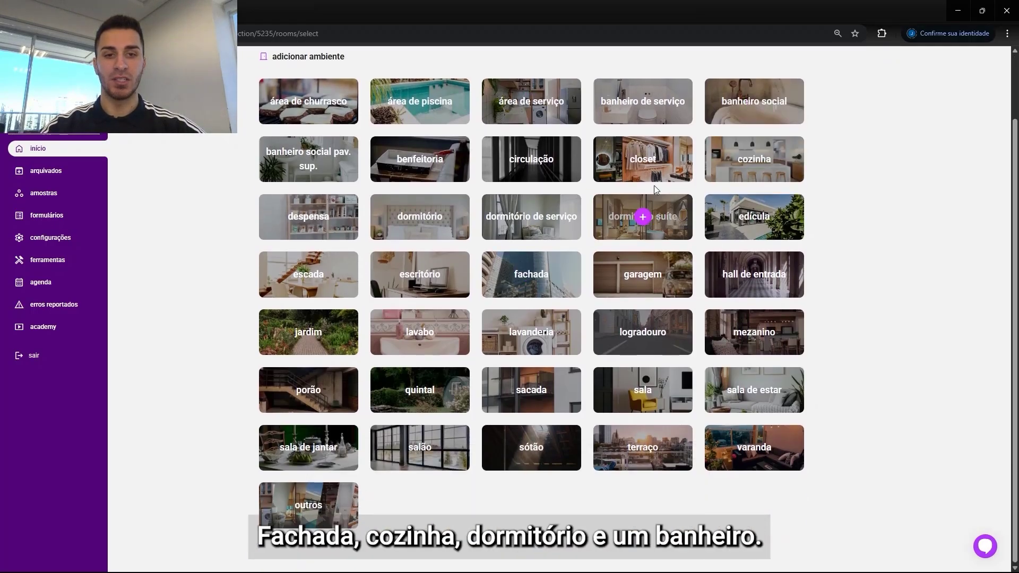
click(754, 159)
click(428, 223)
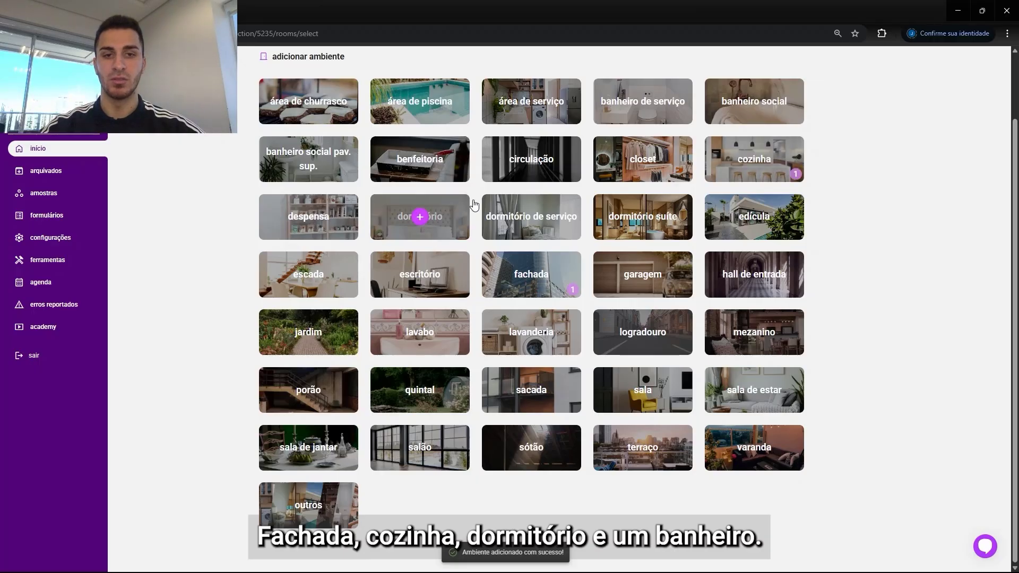
click(754, 102)
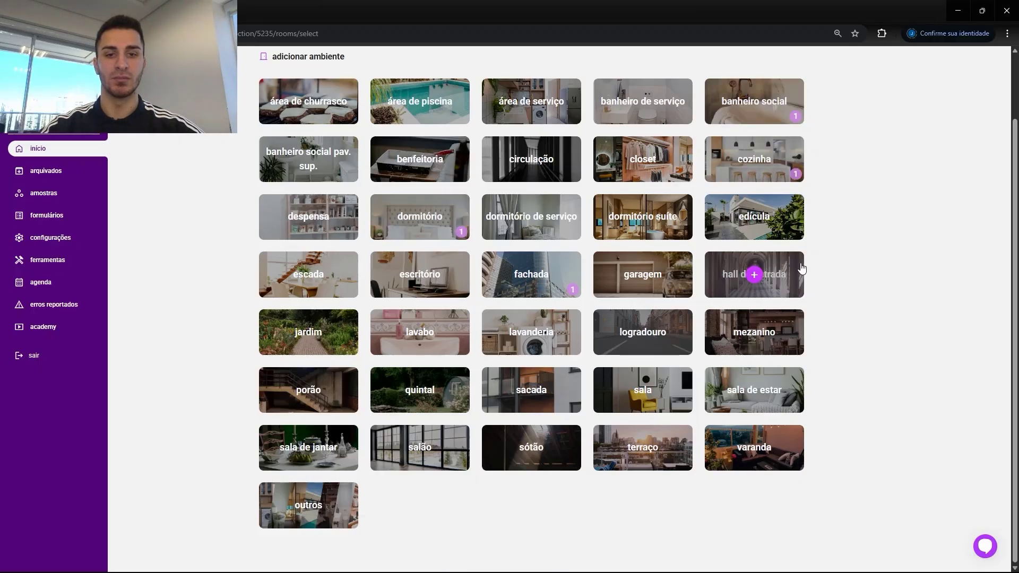
scroll(801, 268, up, 1)
click(249, 81)
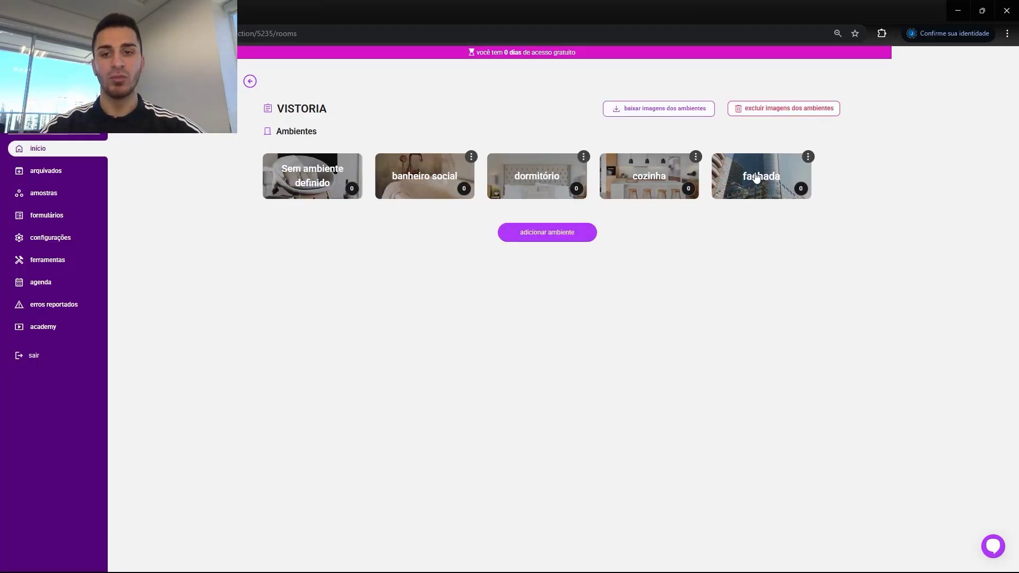
Step: Upload the 3. Fachada photo to the fachada room and return to the rooms list
click(757, 178)
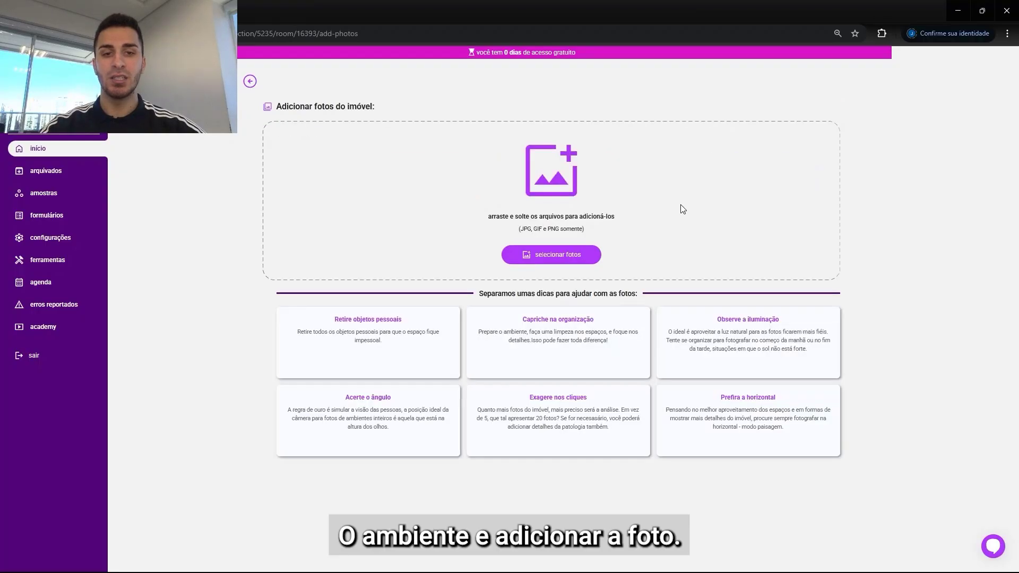
click(566, 253)
click(201, 97)
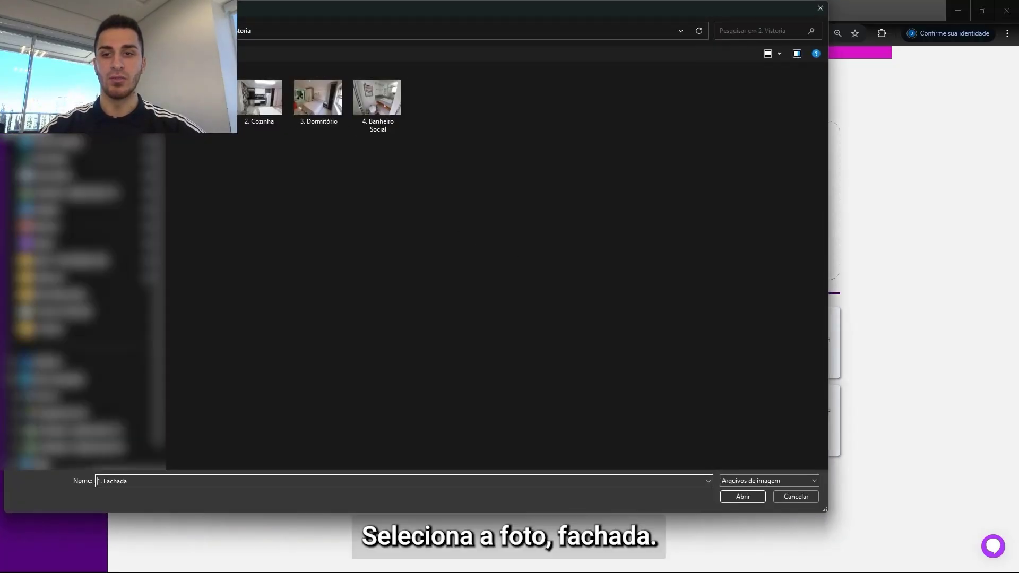
click(741, 497)
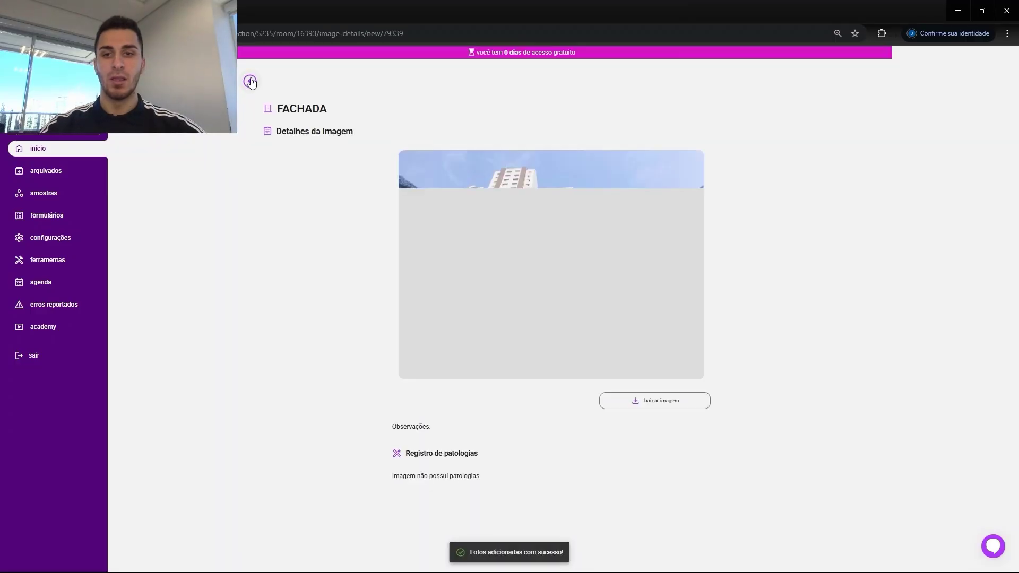
click(250, 81)
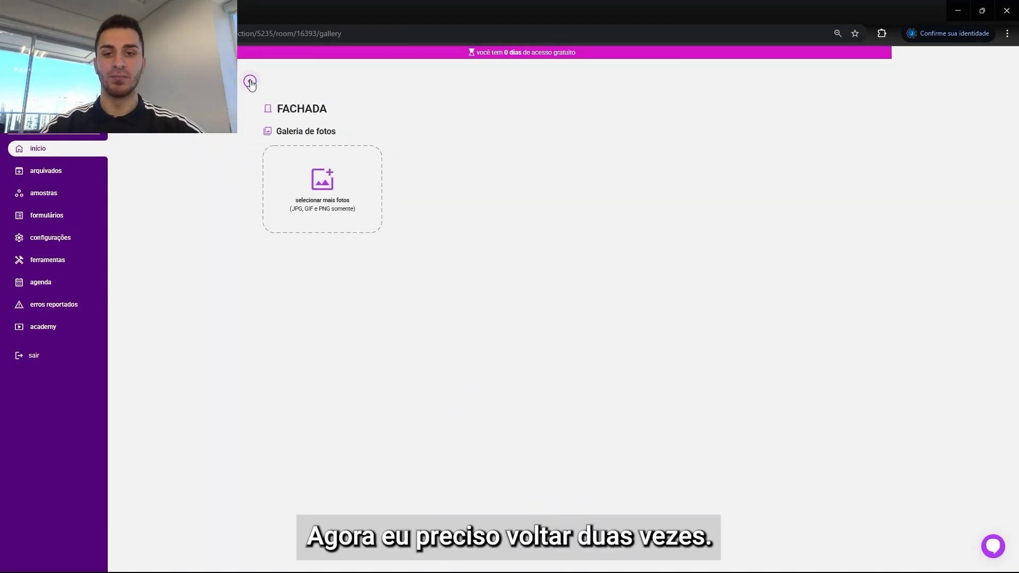
click(250, 81)
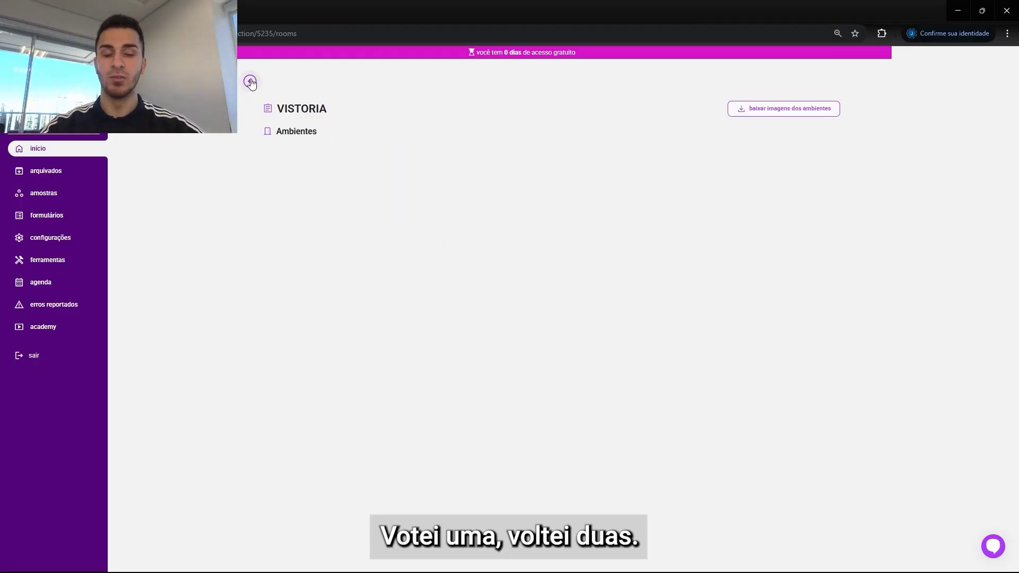
Step: Upload the 2. Cozinha photo to the cozinha room
click(659, 178)
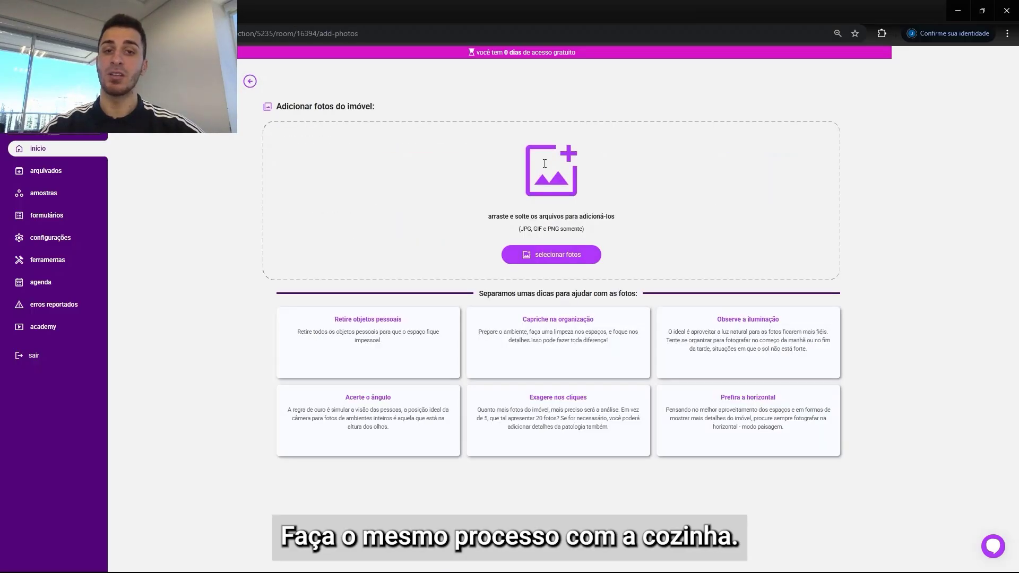
click(564, 255)
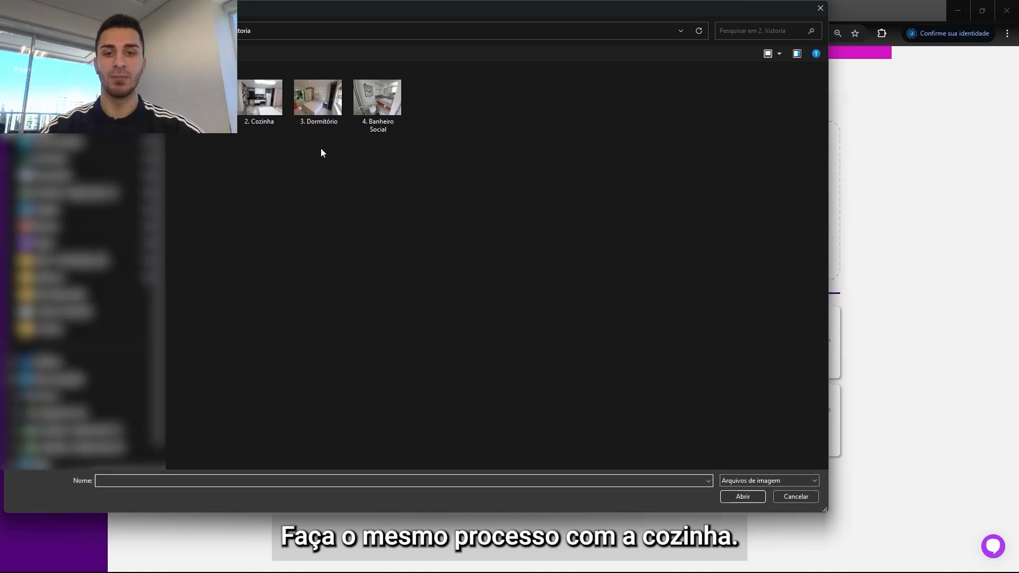
click(260, 97)
key(Return)
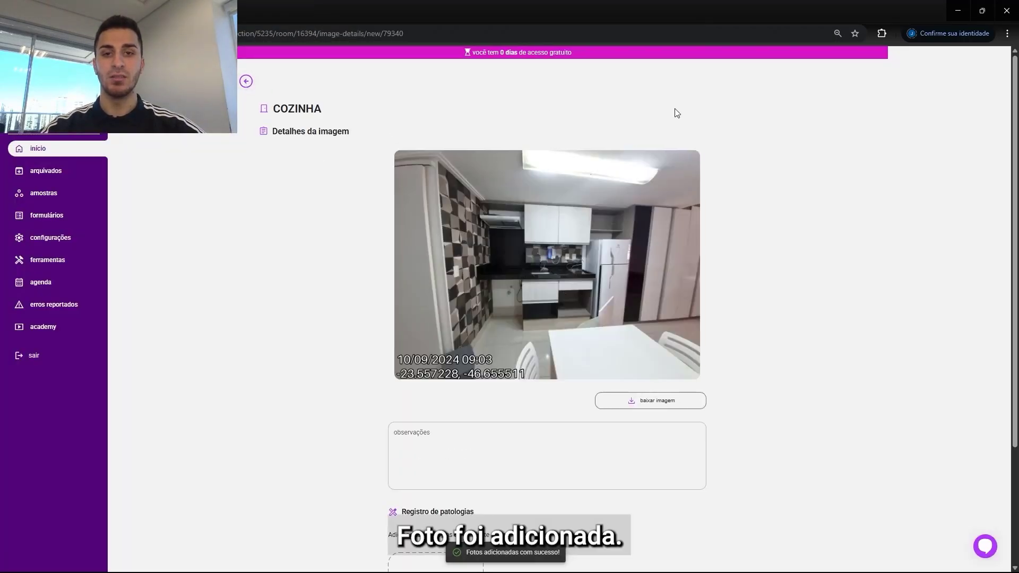
Step: Upload the 3. Dormitório photo to the dormitório room and return to the rooms list
scroll(996, 176, down, 2)
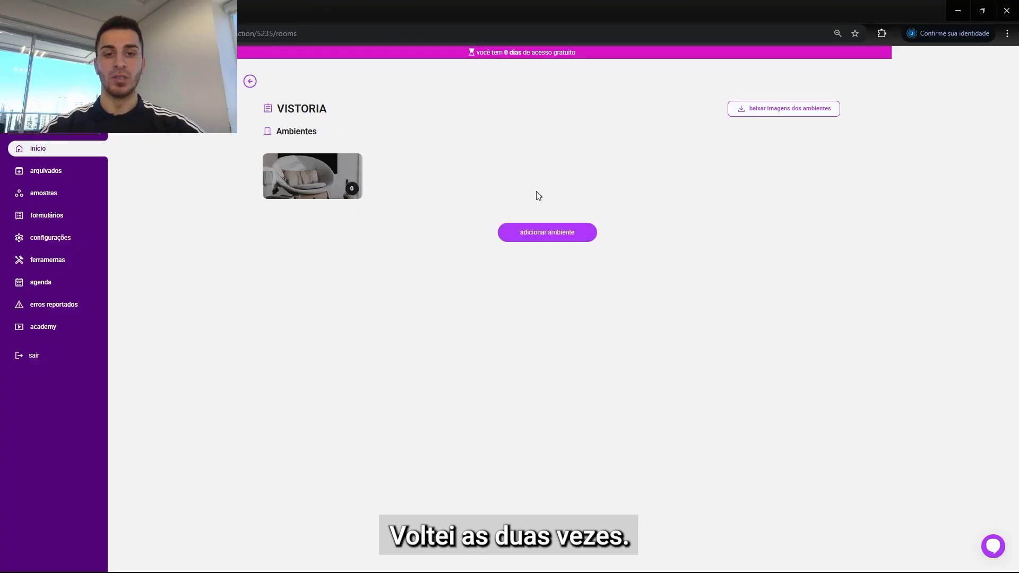
click(530, 175)
click(552, 256)
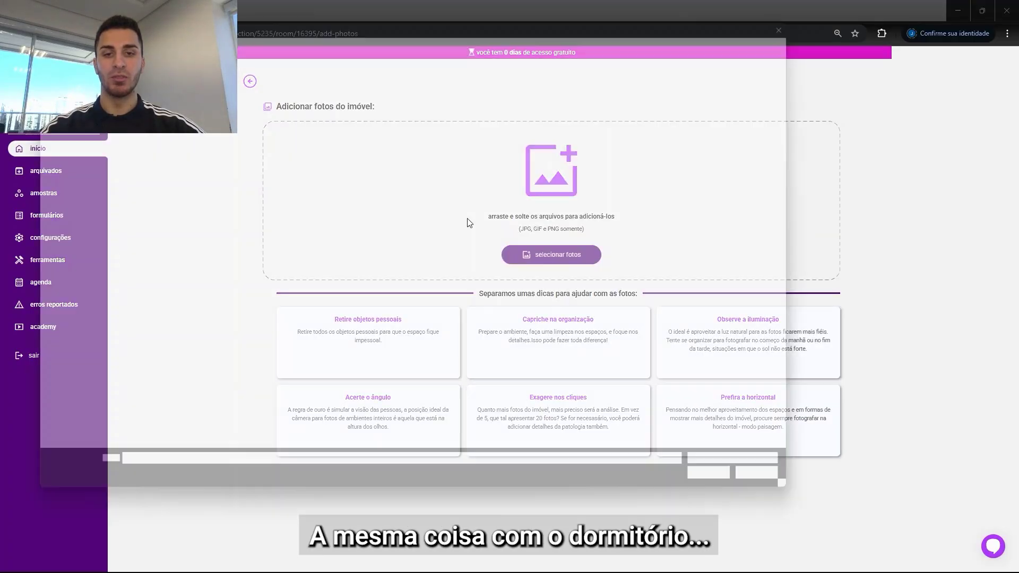
click(318, 100)
click(739, 498)
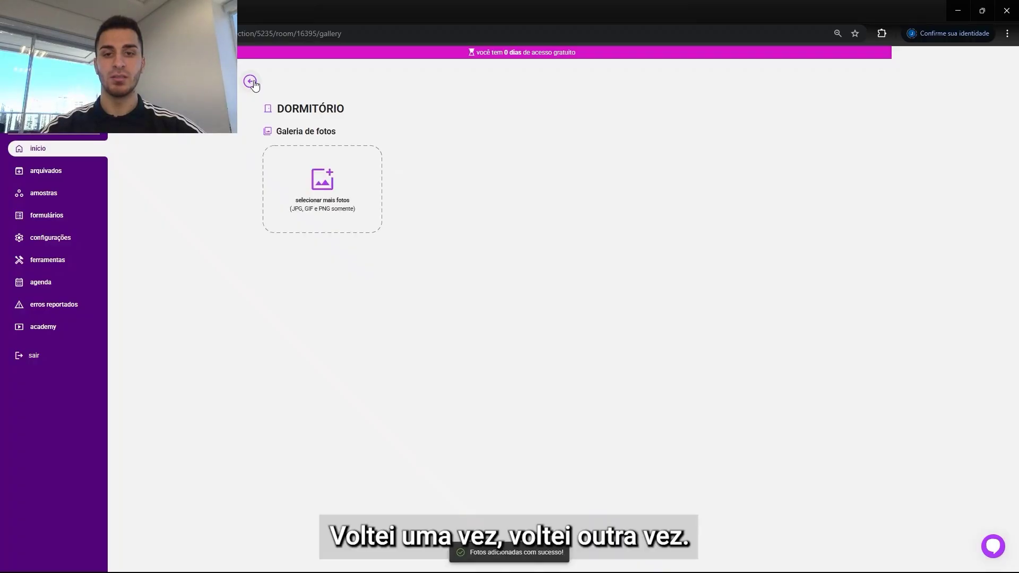
click(250, 82)
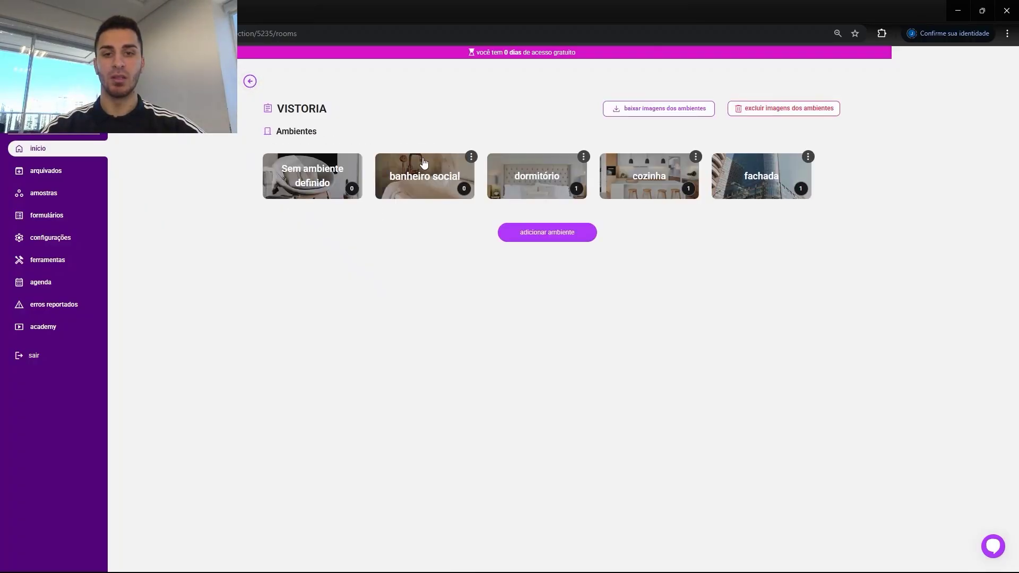
Step: Upload the 4. Banheiro Social photo to the banheiro social room
click(422, 166)
click(561, 256)
click(361, 110)
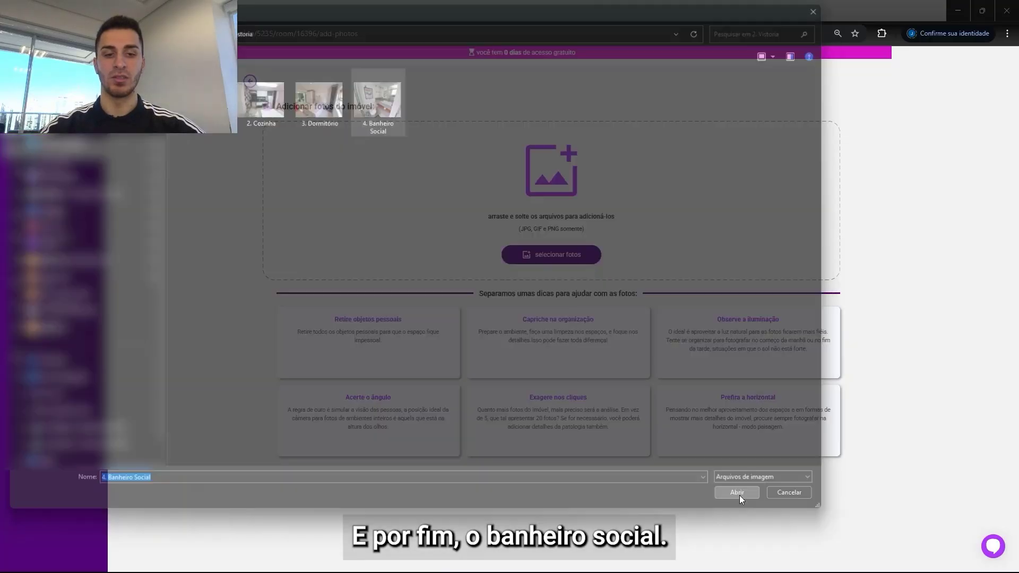
click(737, 493)
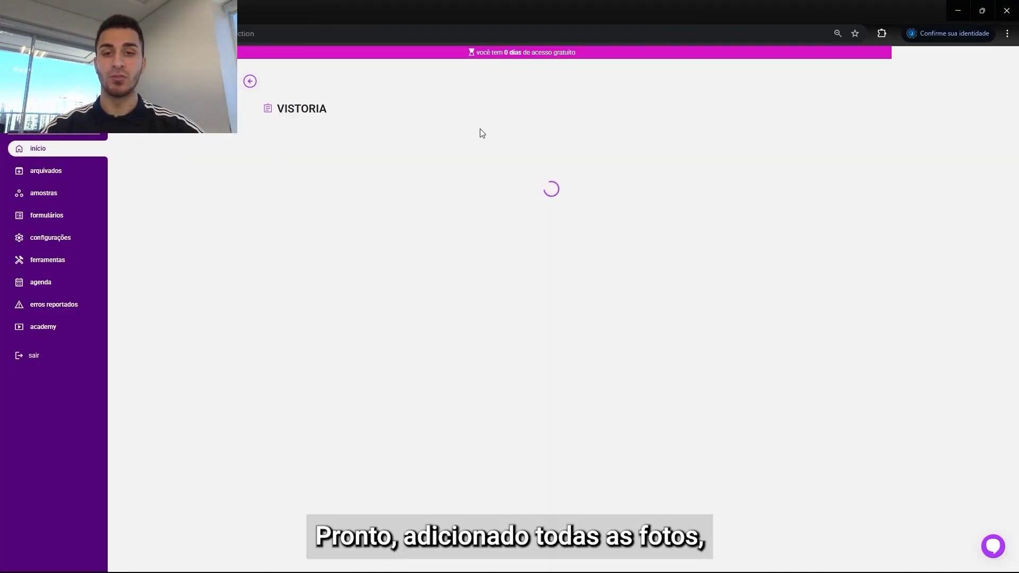
Step: Expand the Formulário section of the order to show its questions
scroll(478, 170, down, 3)
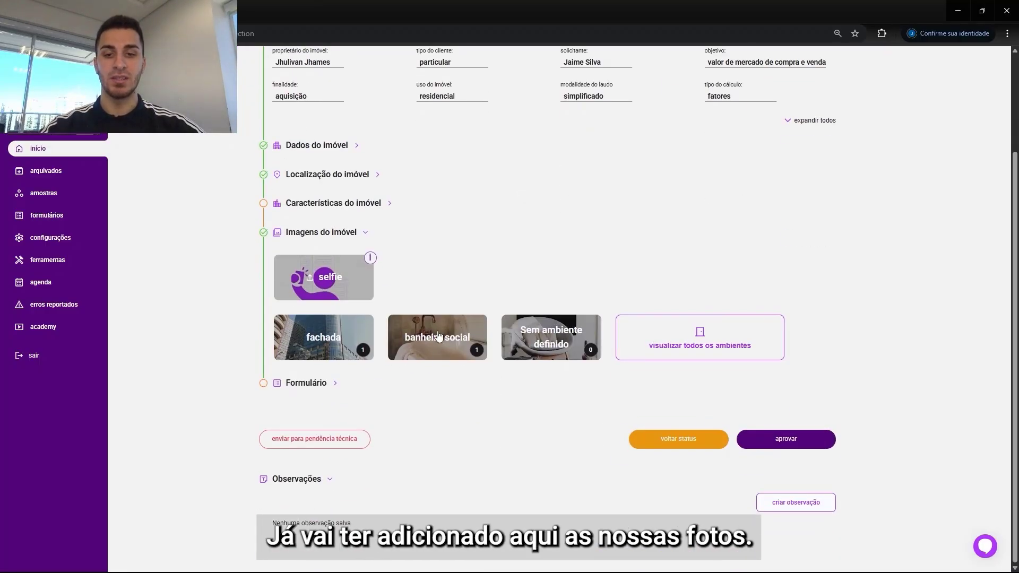
click(325, 384)
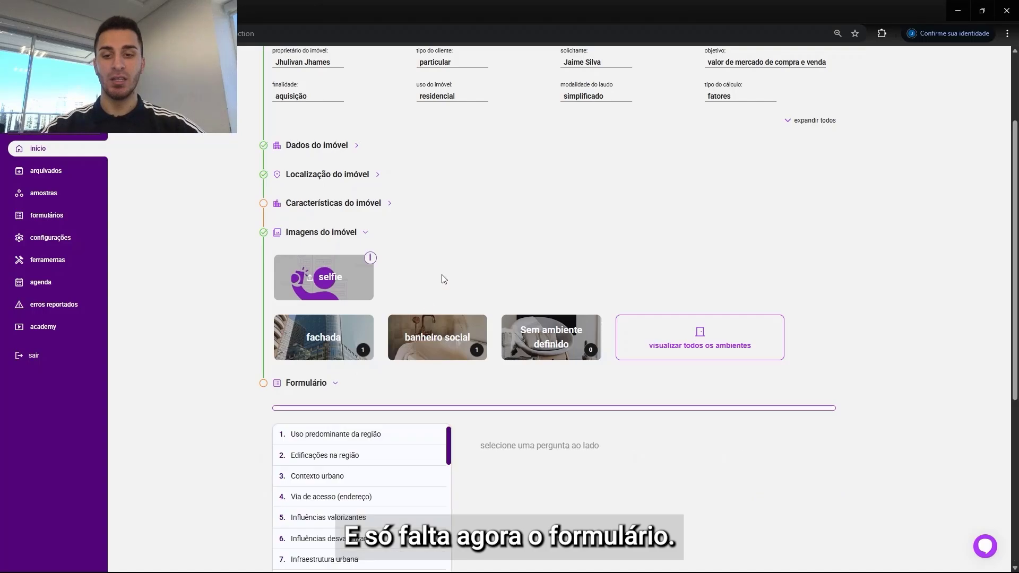
scroll(480, 229, down, 3)
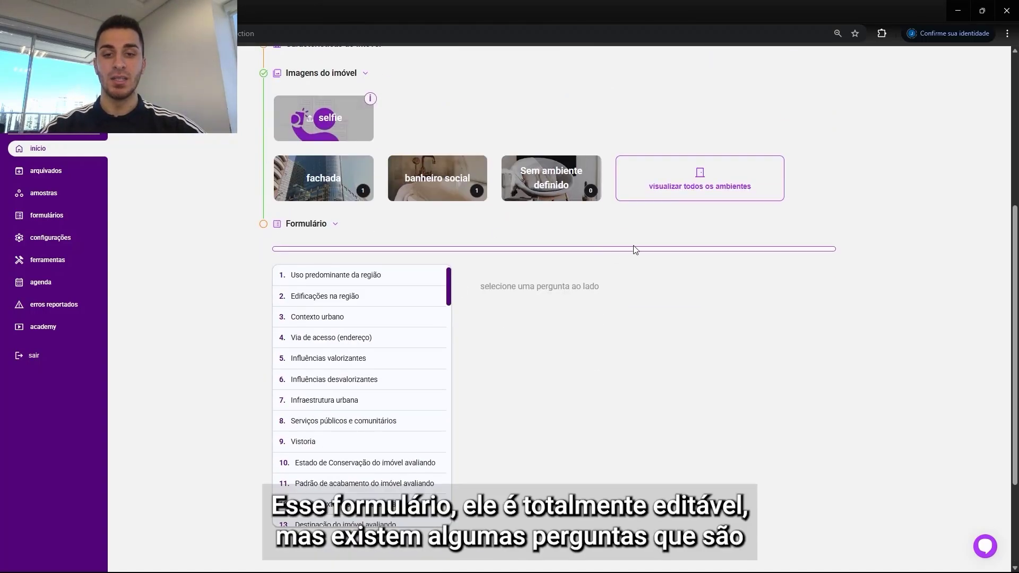
scroll(987, 268, down, 1)
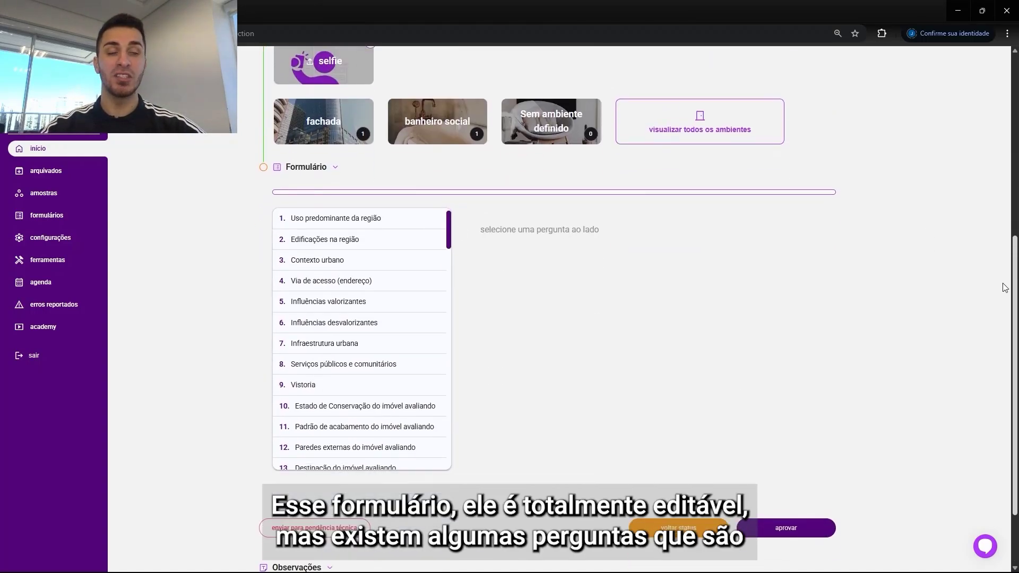
Step: Answer question 1 with Residencial multifamiliar and question 2 with Normal (C/ aspecto de alto)
click(379, 219)
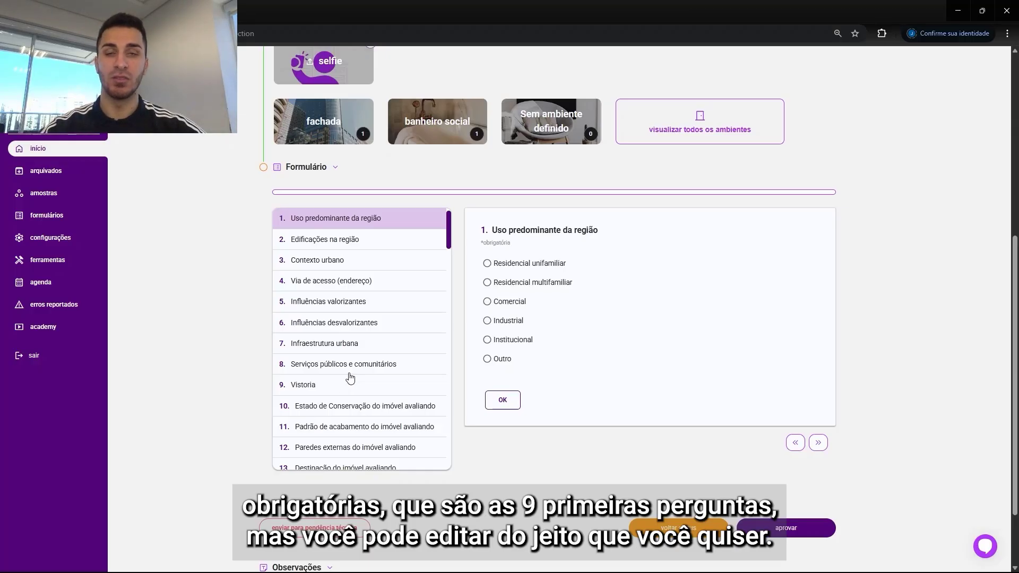
click(514, 283)
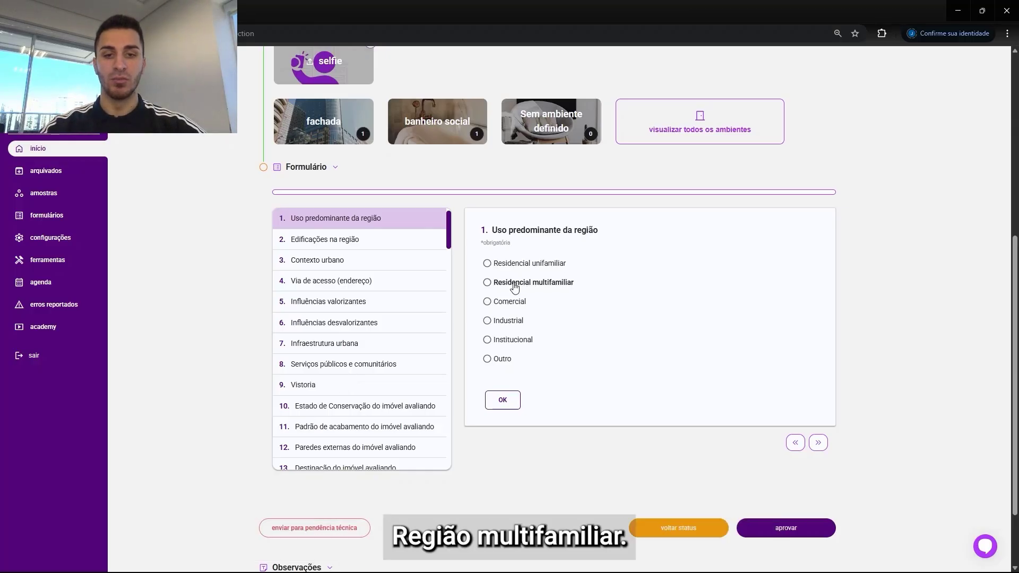
click(505, 406)
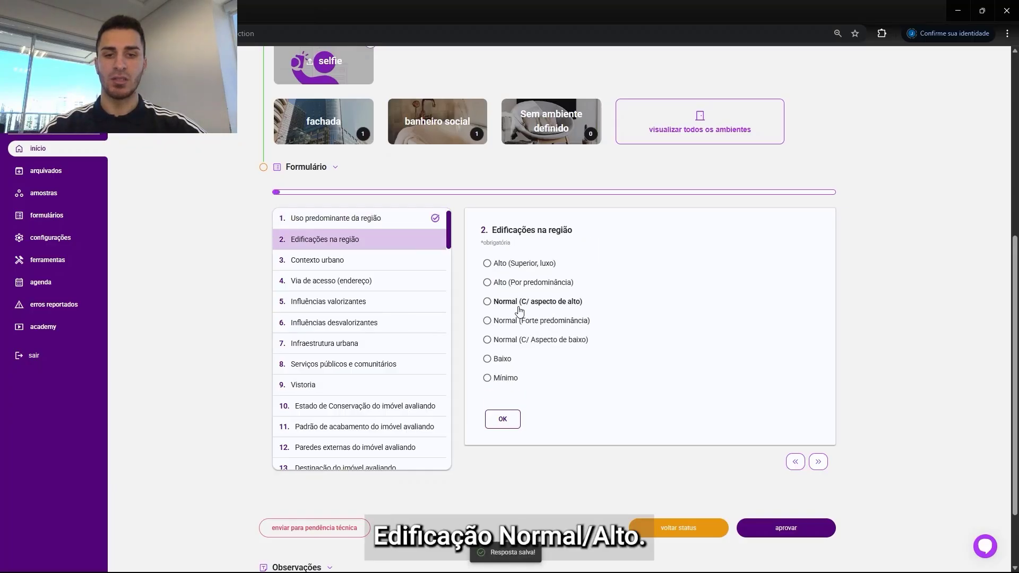
click(519, 309)
click(503, 419)
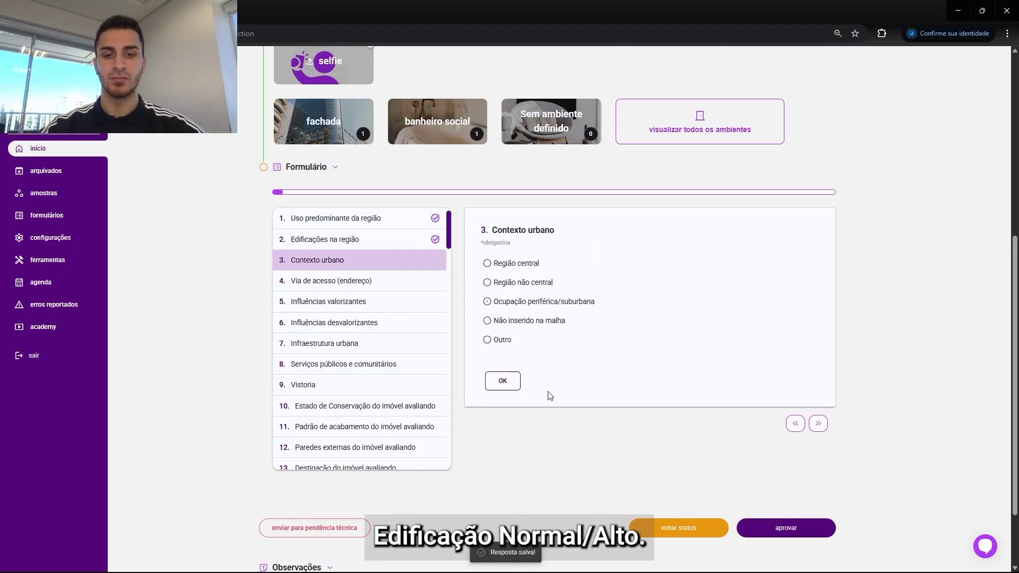
Step: Confirm Região não central for question 3 and answer question 4 with Local
click(504, 377)
click(503, 304)
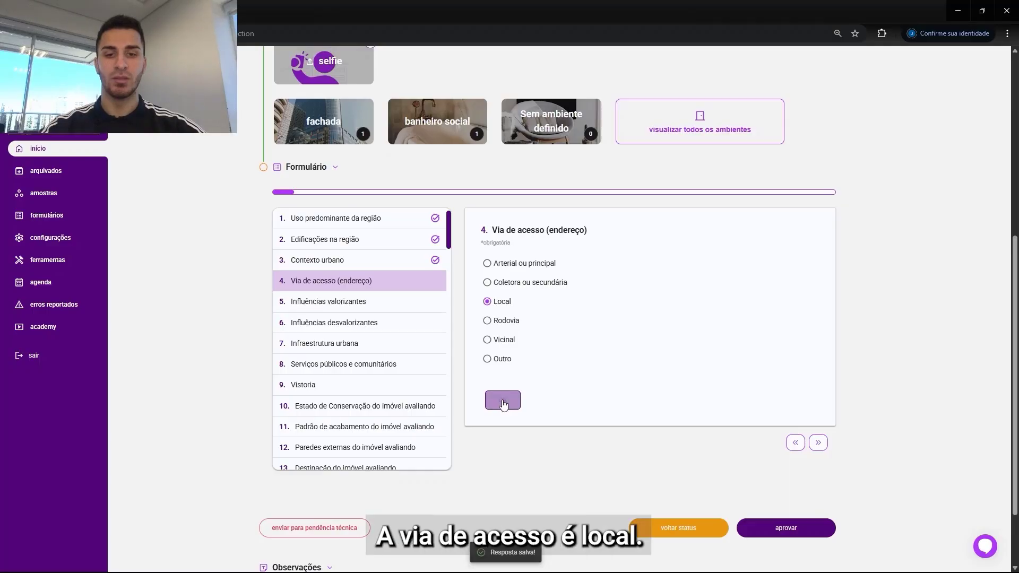
click(505, 406)
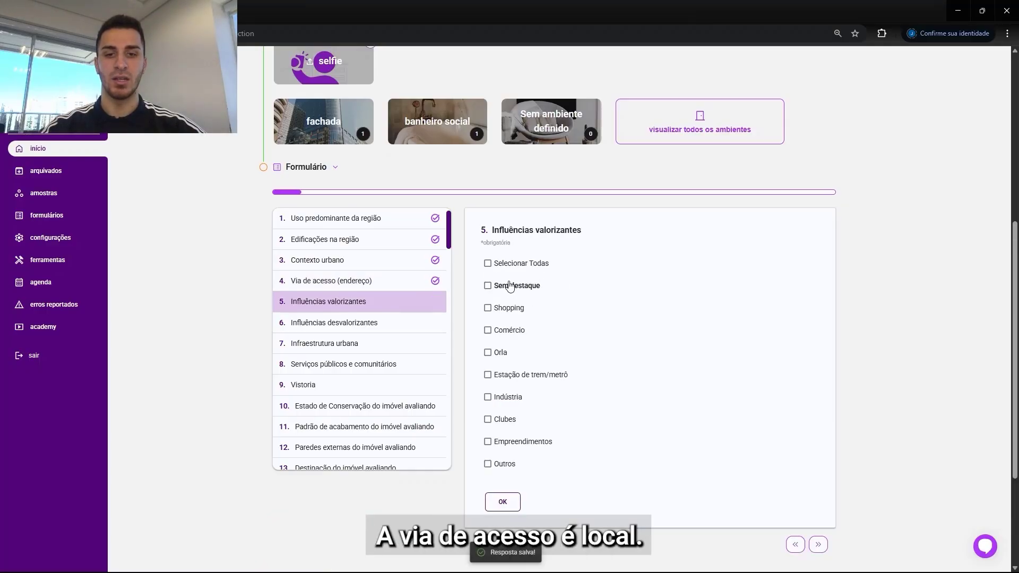
Step: Mark Shopping and Comércio as valuing influences and Sem destaque as devaluing influences
click(507, 308)
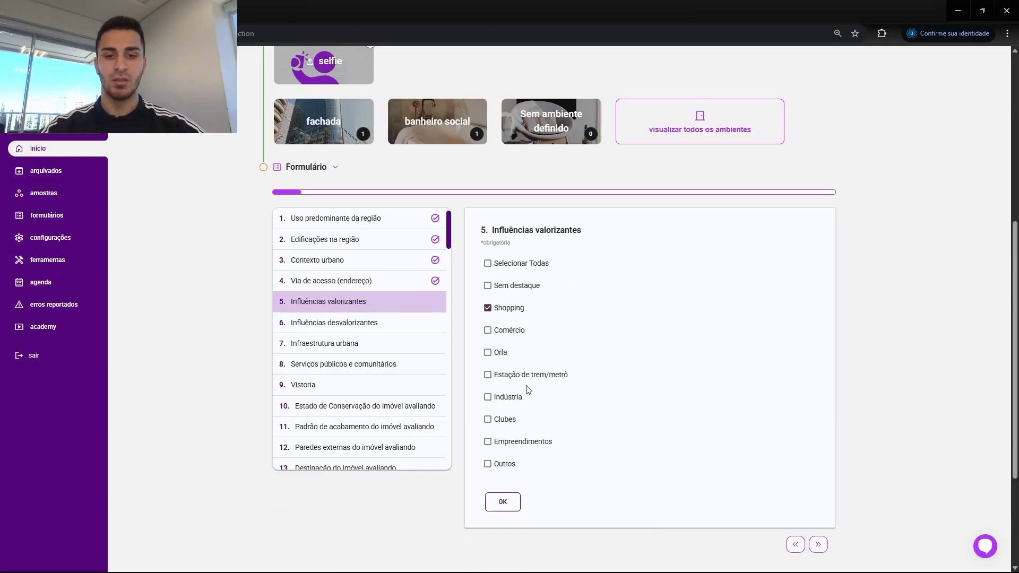
click(501, 334)
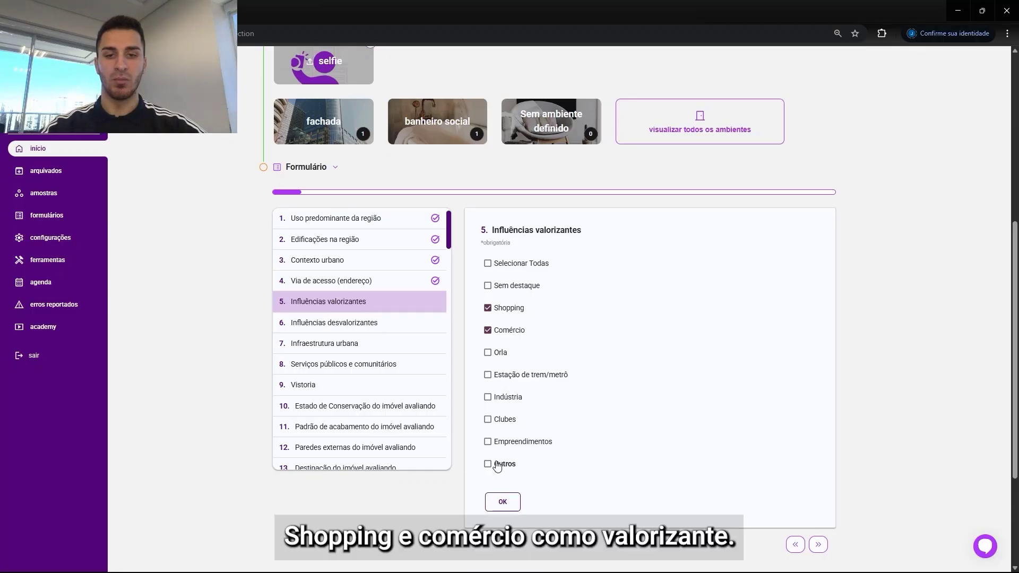
click(501, 502)
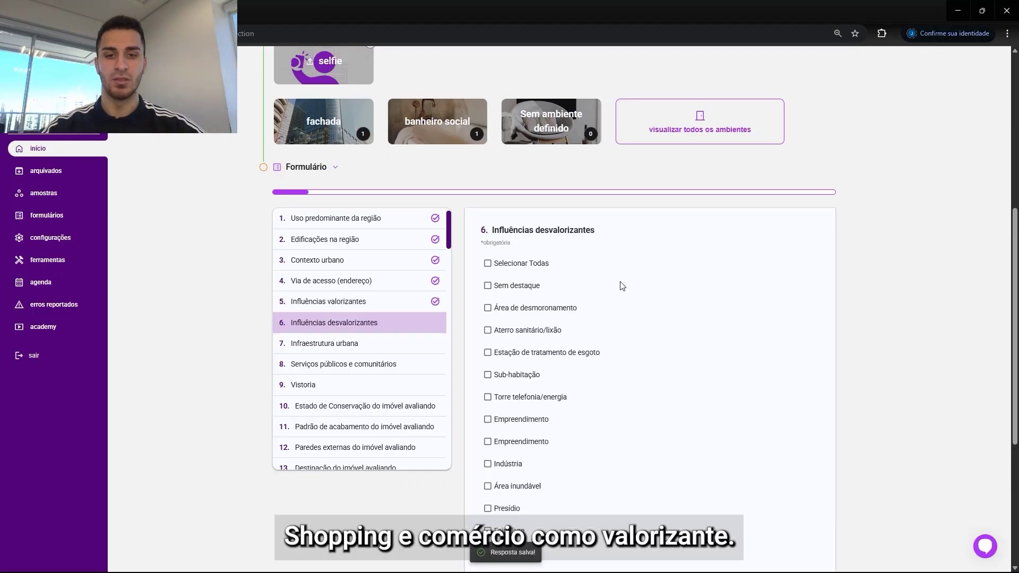
click(519, 233)
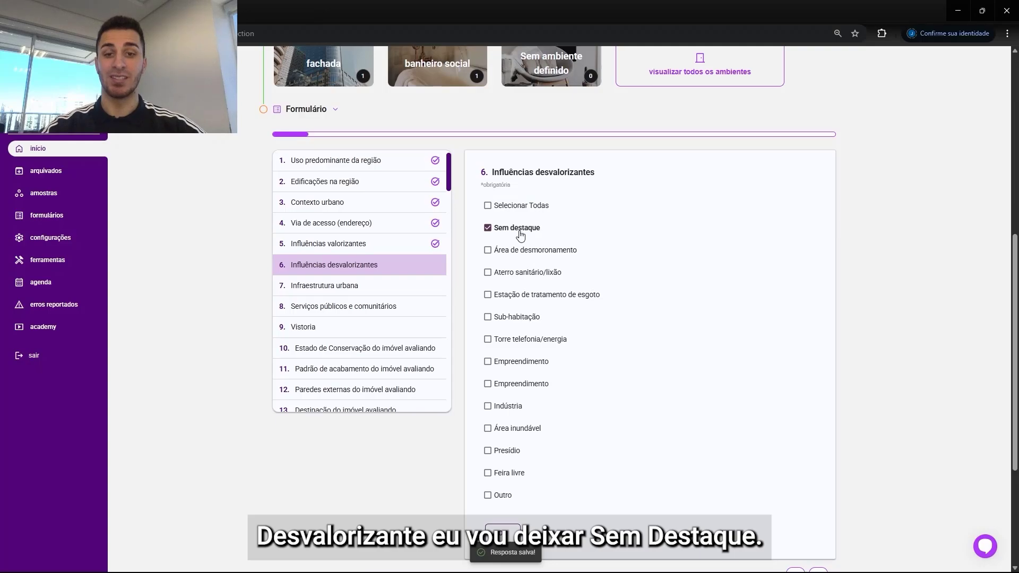
click(503, 531)
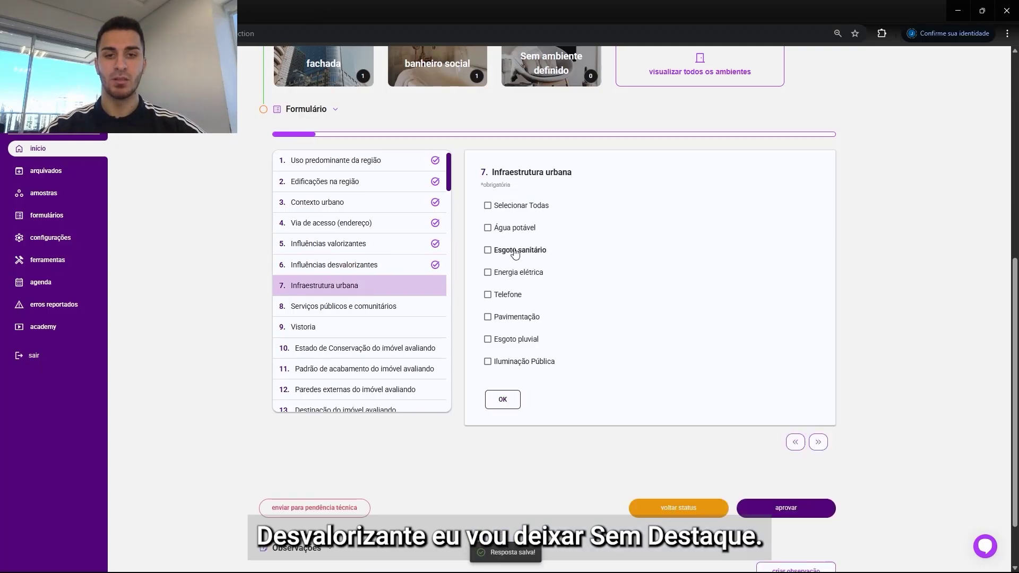
Step: Confirm all options for urban infrastructure and public and community services questions
click(507, 403)
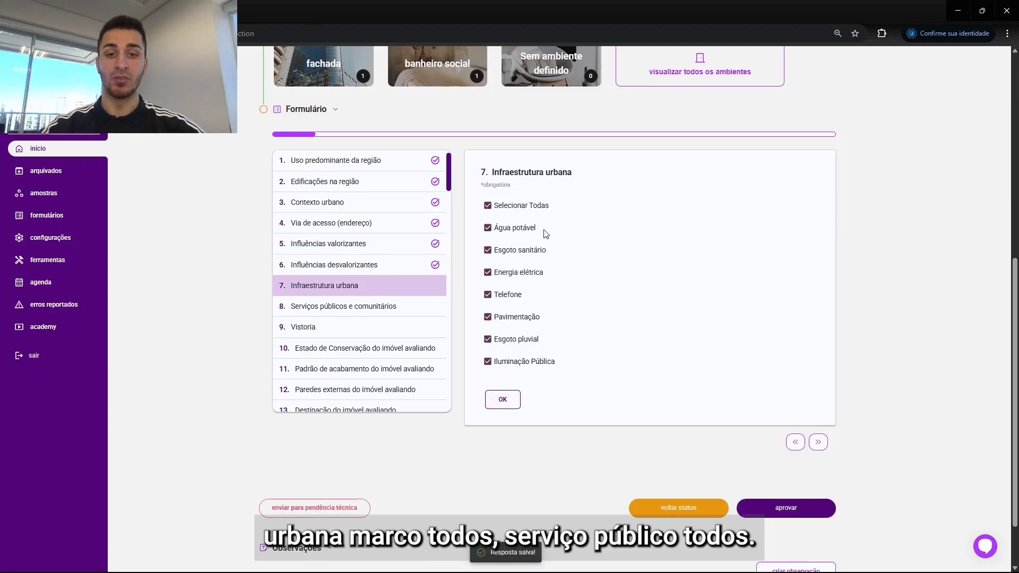
click(513, 208)
click(503, 422)
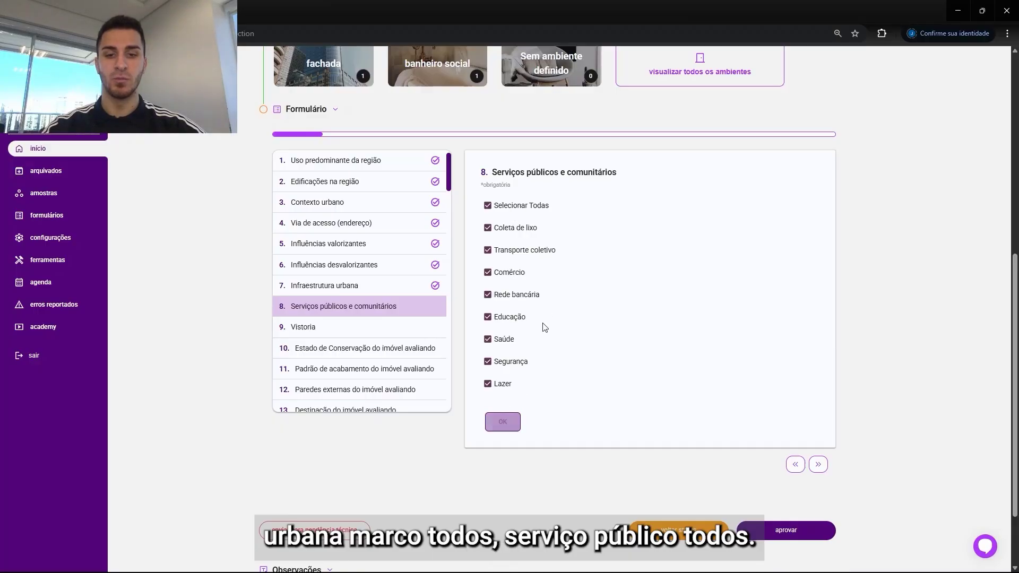
Step: Answer the Vistoria question with Interna e externa
drag(523, 173, 491, 173)
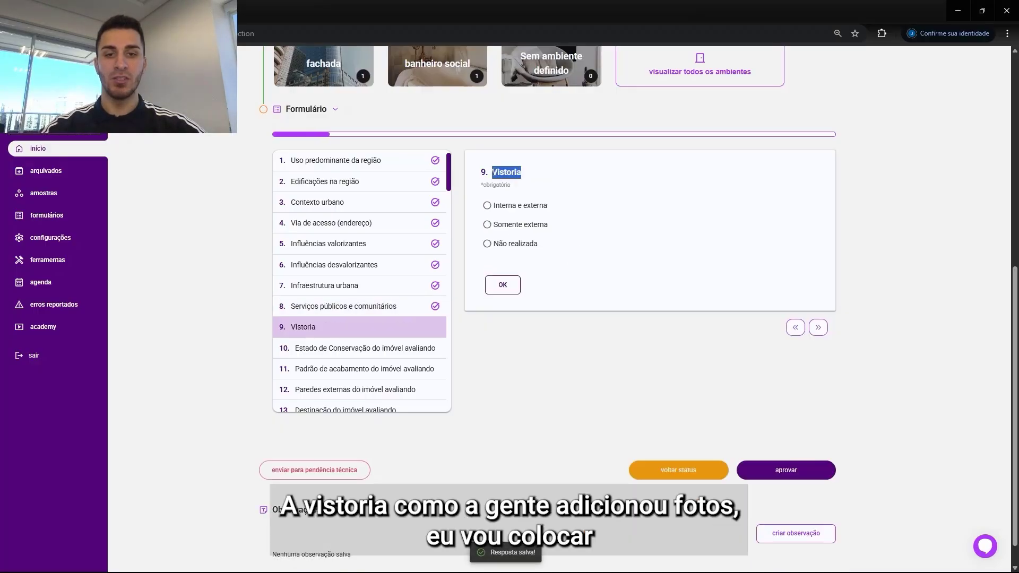
click(531, 174)
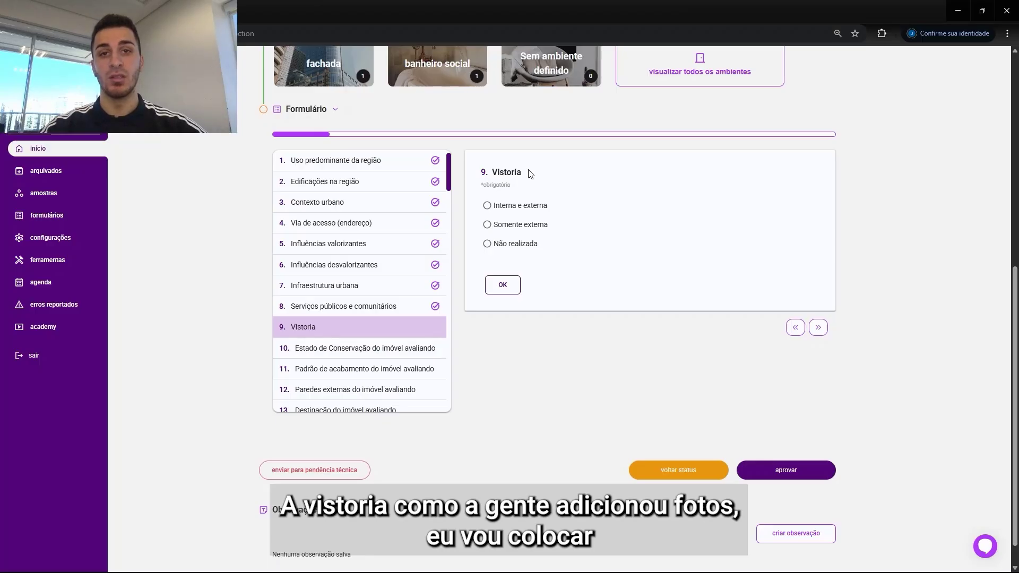
click(512, 211)
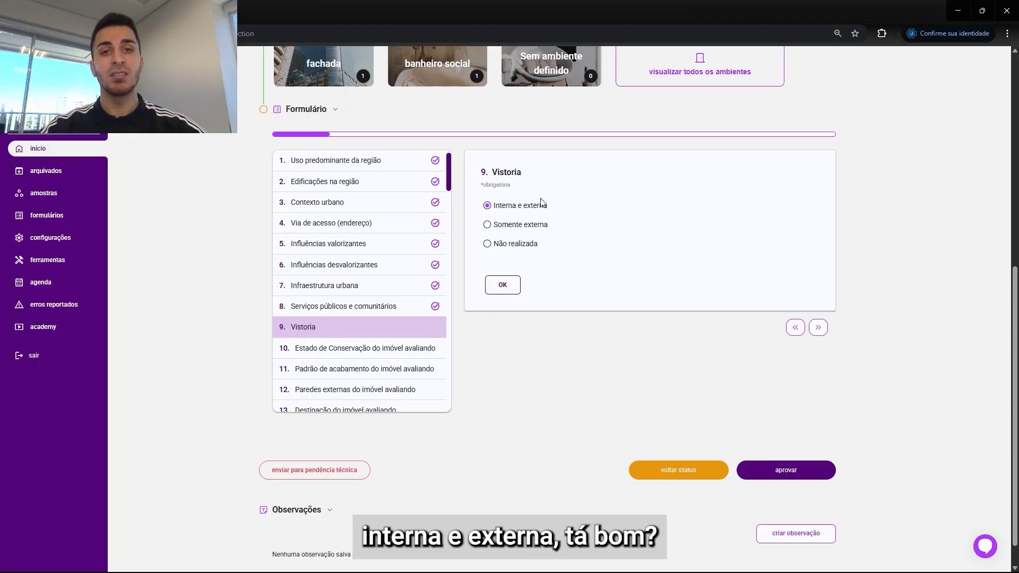
click(503, 285)
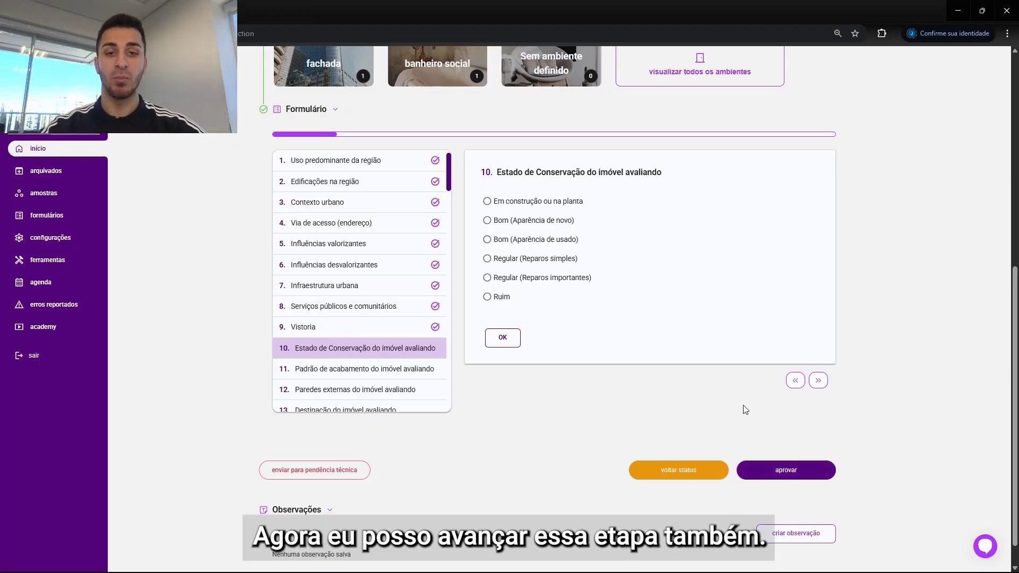
Step: Approve the order to move its status from Vistoria to Criação de Amostra
click(795, 473)
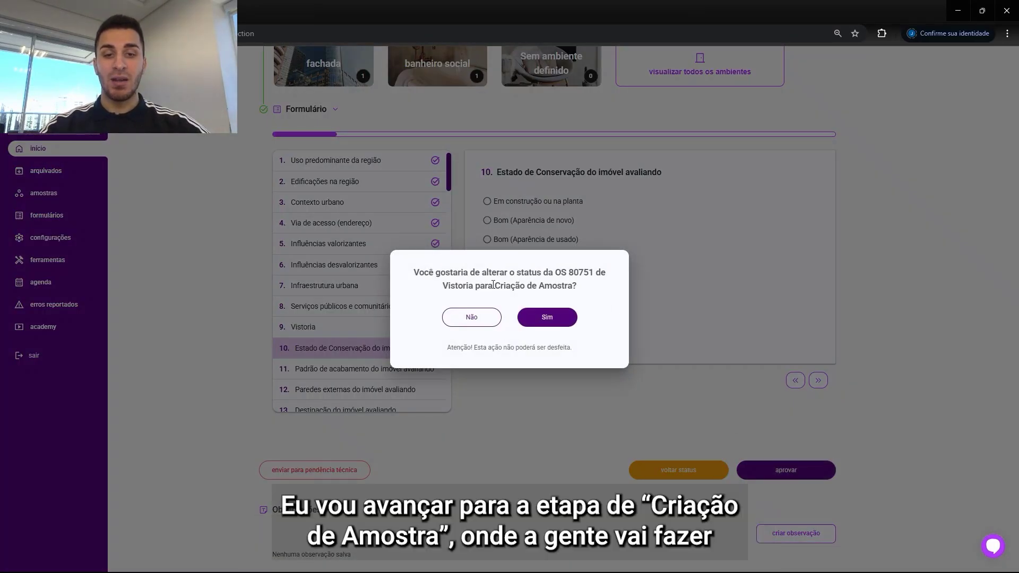
drag(493, 285, 573, 290)
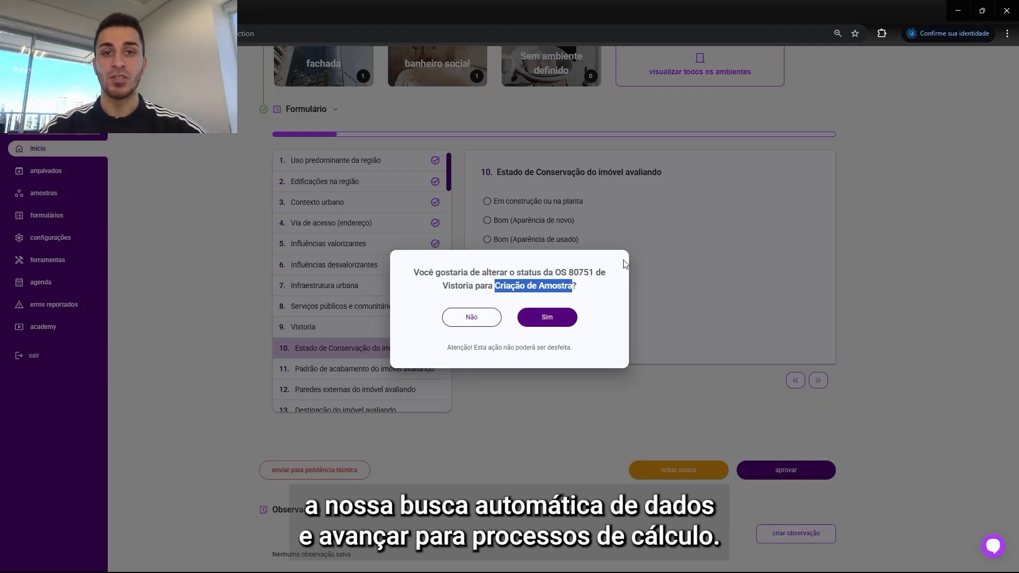
click(548, 316)
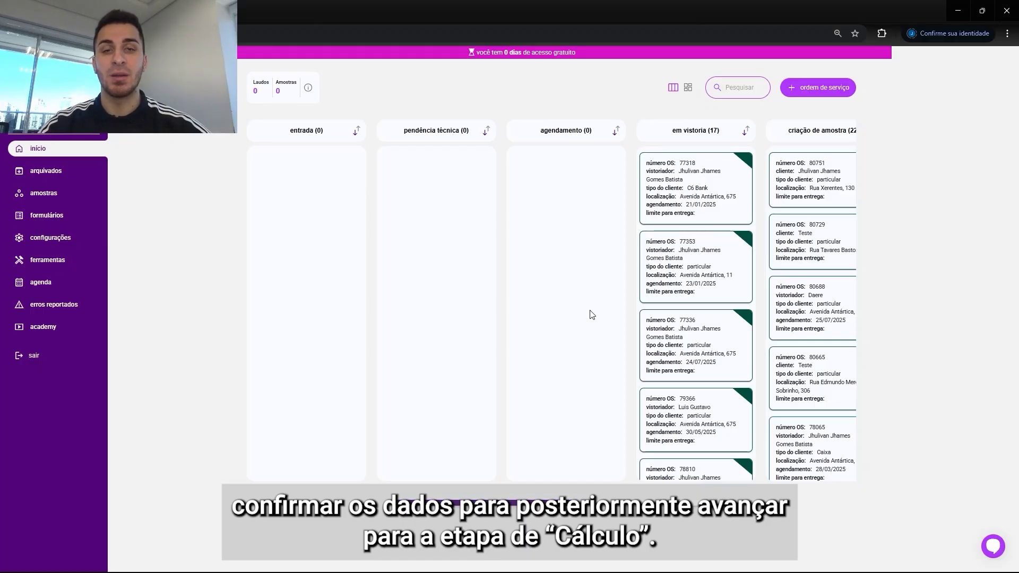
Step: Open the just-advanced order from the Criação de amostra column and scroll to its property characteristics
drag(514, 508, 518, 508)
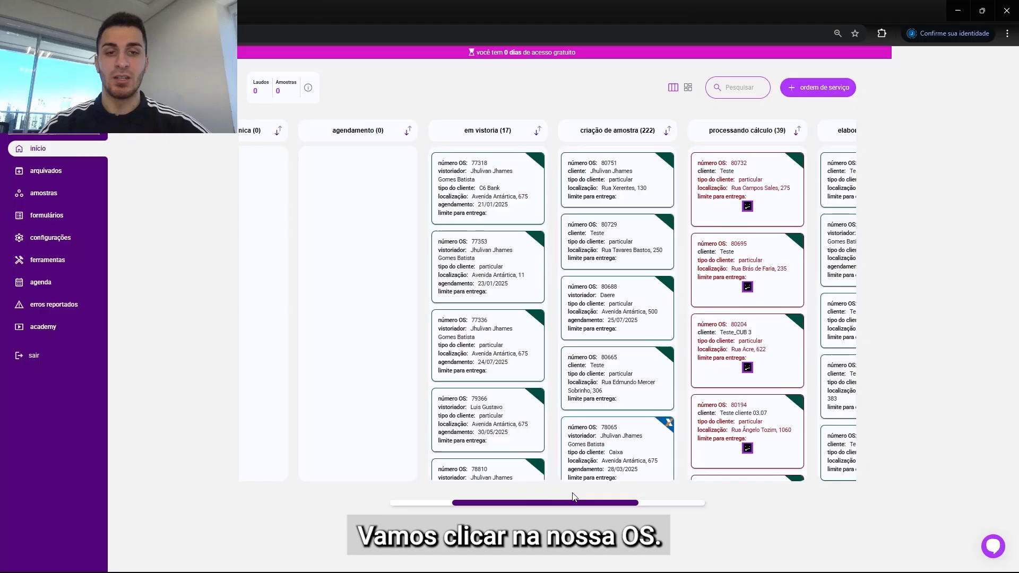
click(636, 194)
drag(1013, 212, 1013, 231)
scroll(1013, 231, down, 1)
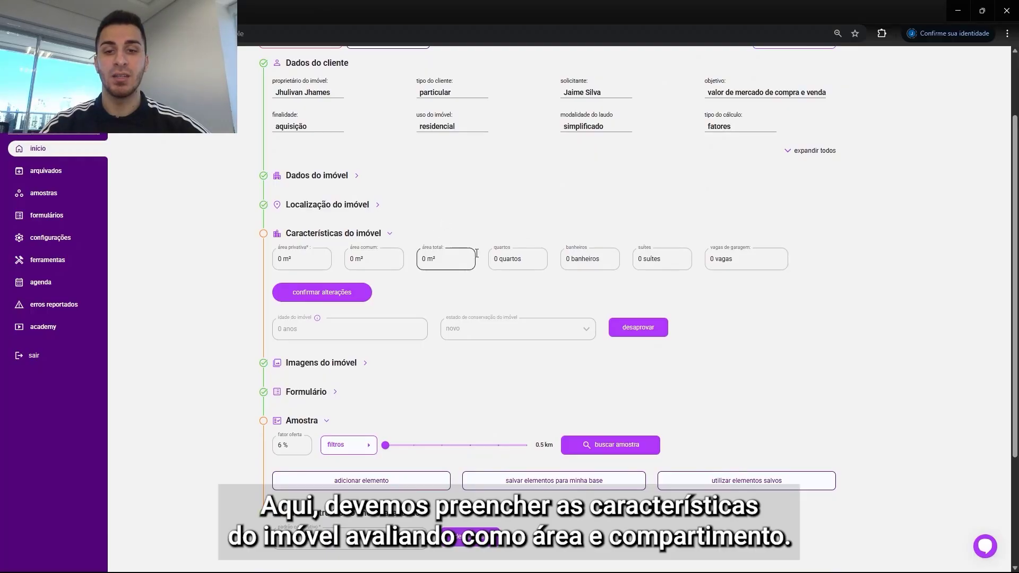
Step: Set the private area to 94 m² and the common area to 64 m²
click(322, 261)
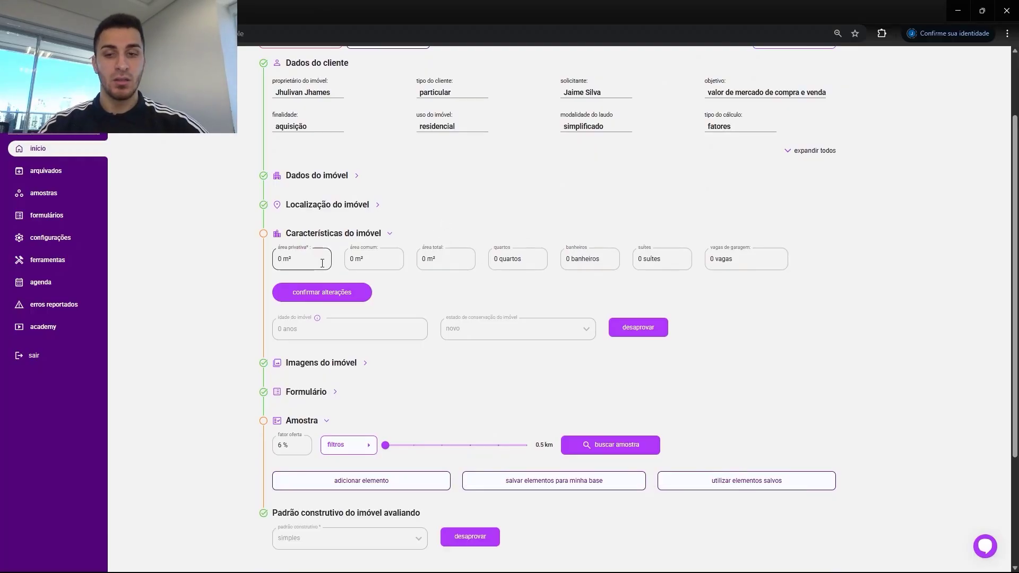
text(94)
click(385, 259)
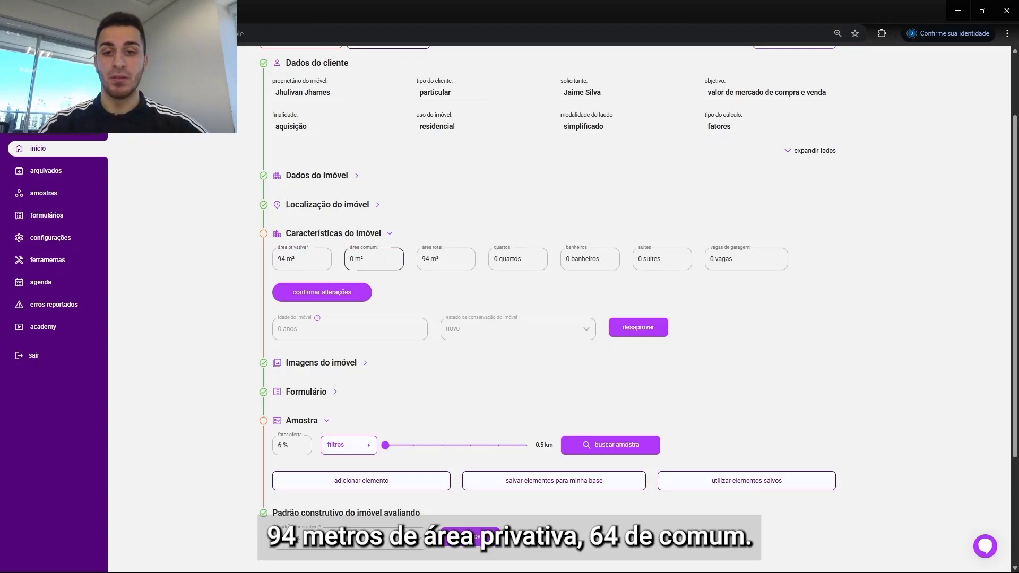
text(64)
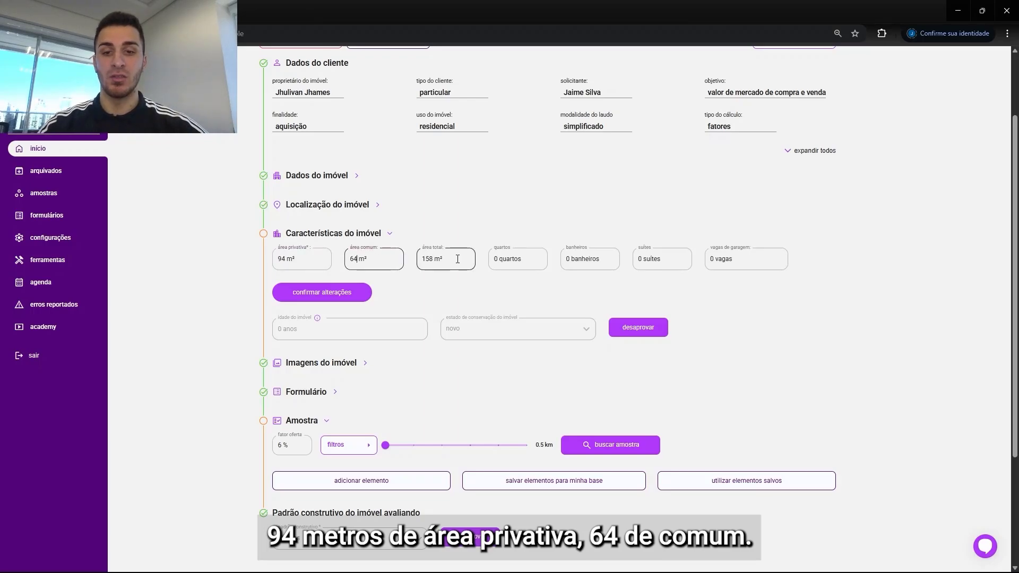
Step: Enter 3 bedrooms, 2 bathrooms, 1 suite and 1 parking space, and confirm the characteristics changes
click(526, 258)
text(3)
click(583, 264)
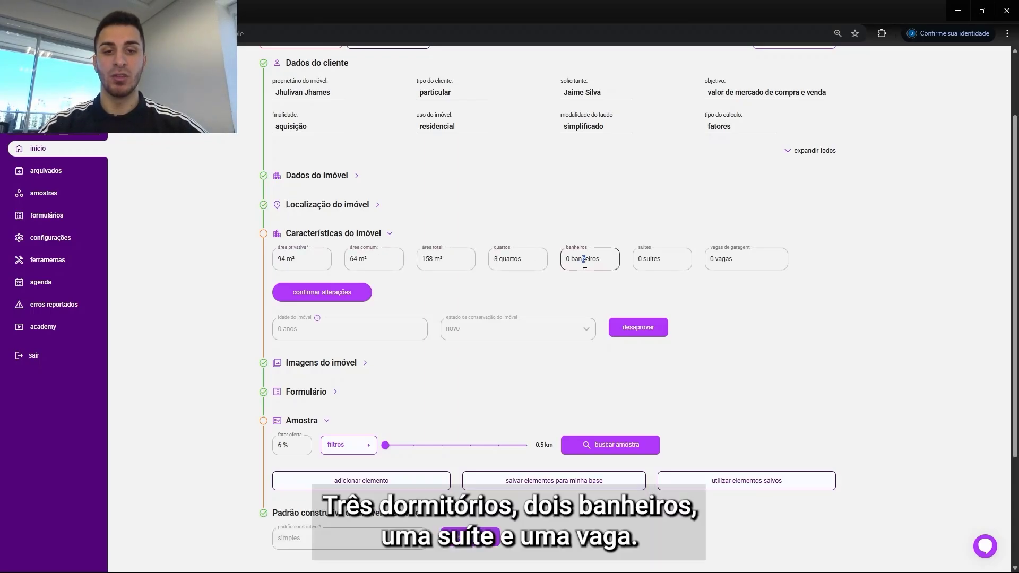
text(2)
click(640, 255)
text(1)
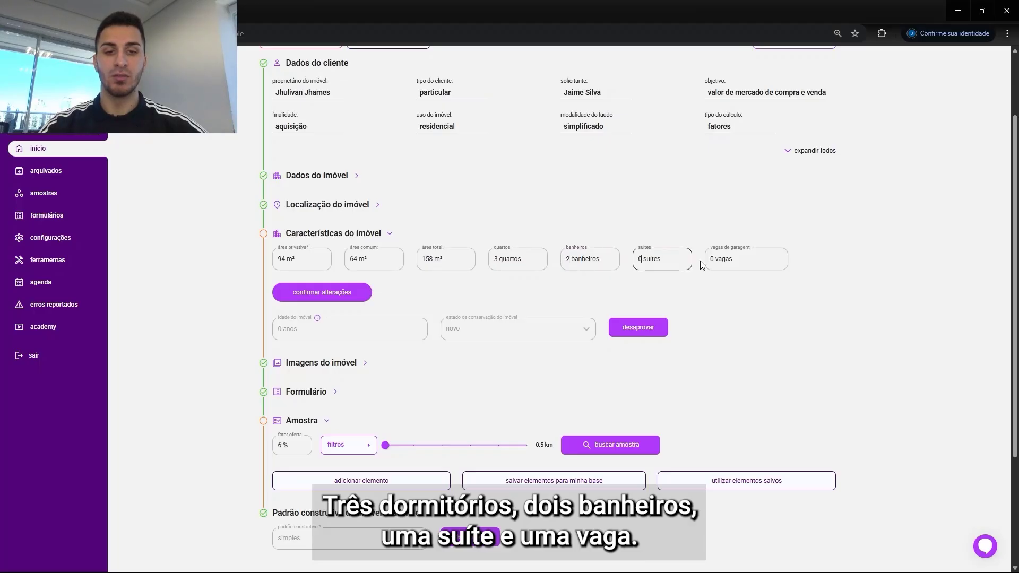
click(714, 259)
text(1)
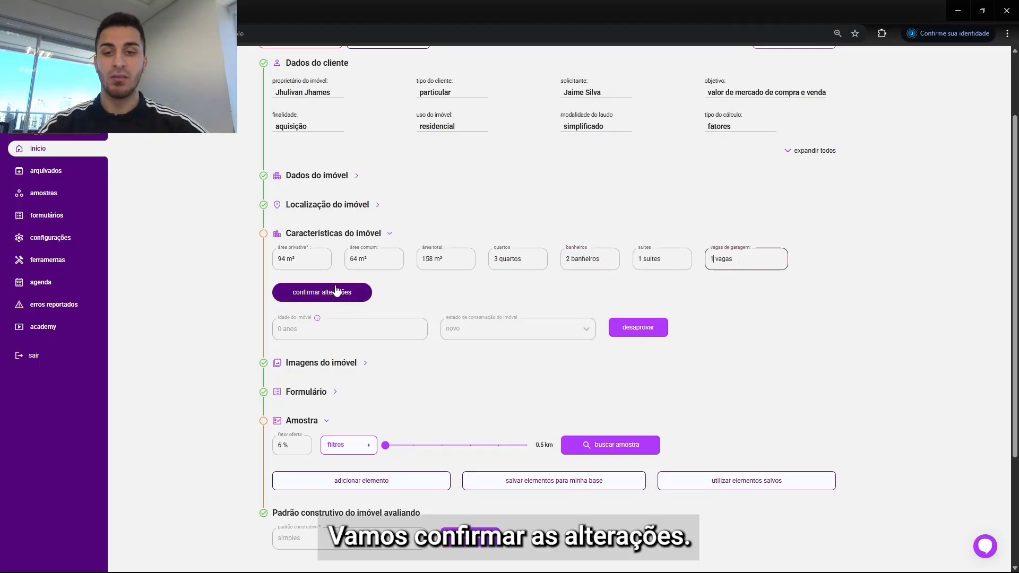
click(350, 292)
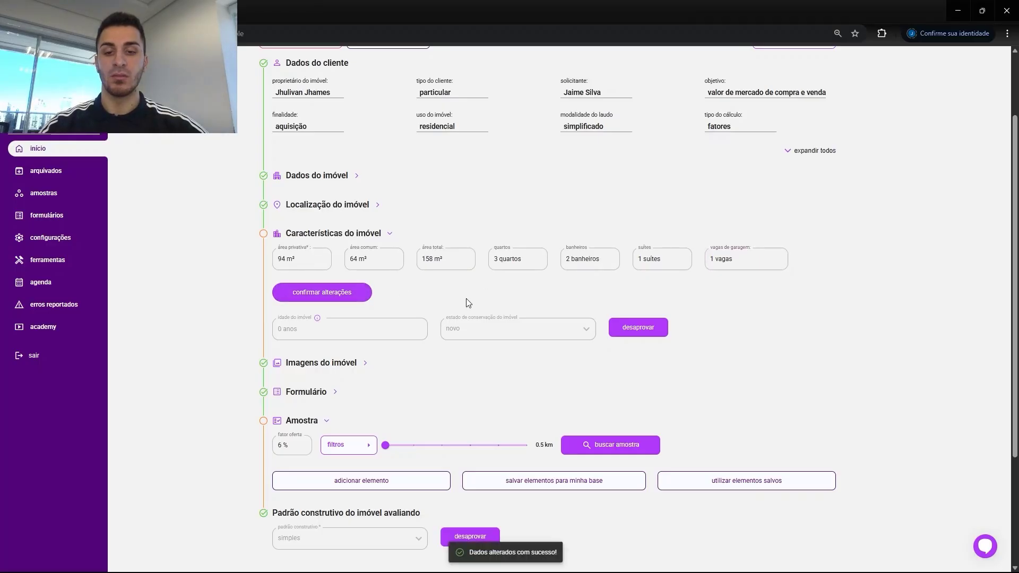
Step: Set the property age to 30 years and the conservation state to regular à reparos simples, then approve
click(636, 301)
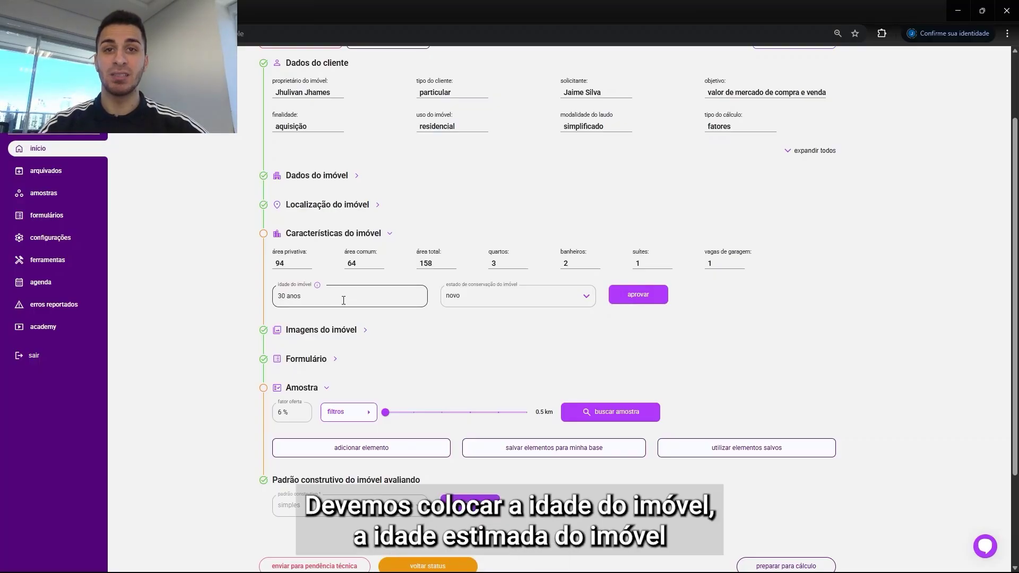
click(484, 296)
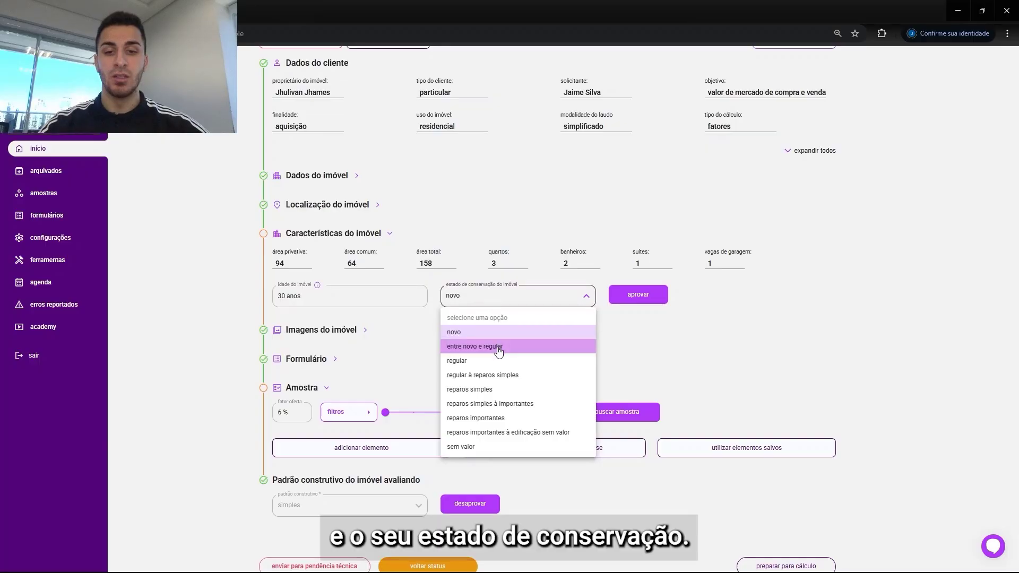
click(489, 375)
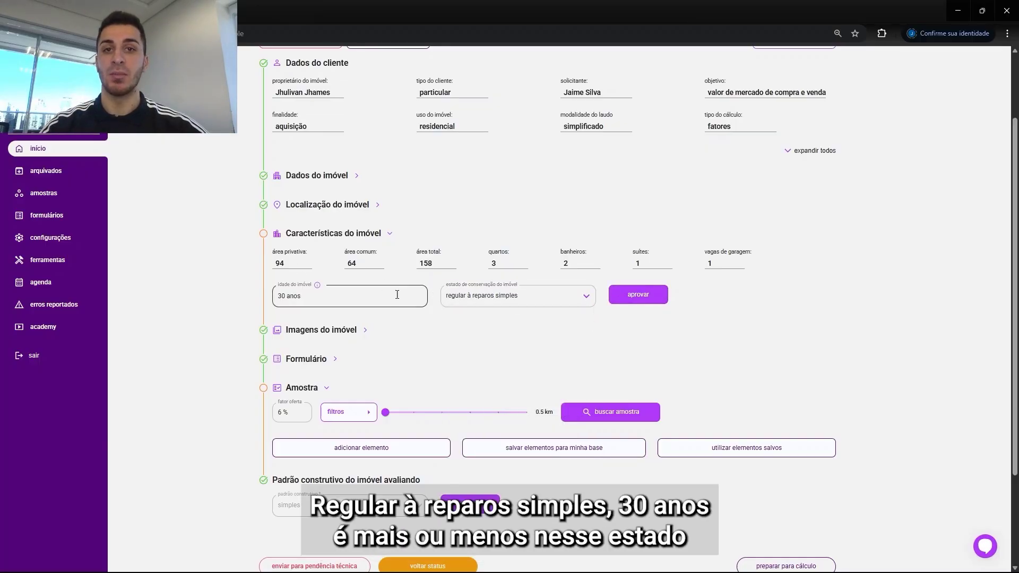
click(638, 295)
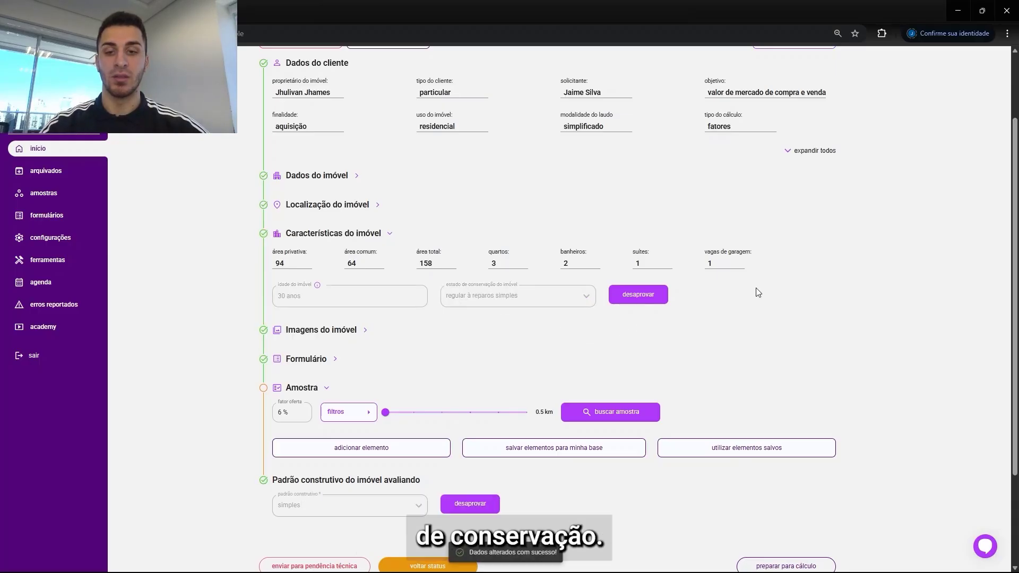
Step: Keep the 6 % offer factor, open the sample filters and set the value range from 700.000 to 1.100.000
drag(1015, 201, 994, 292)
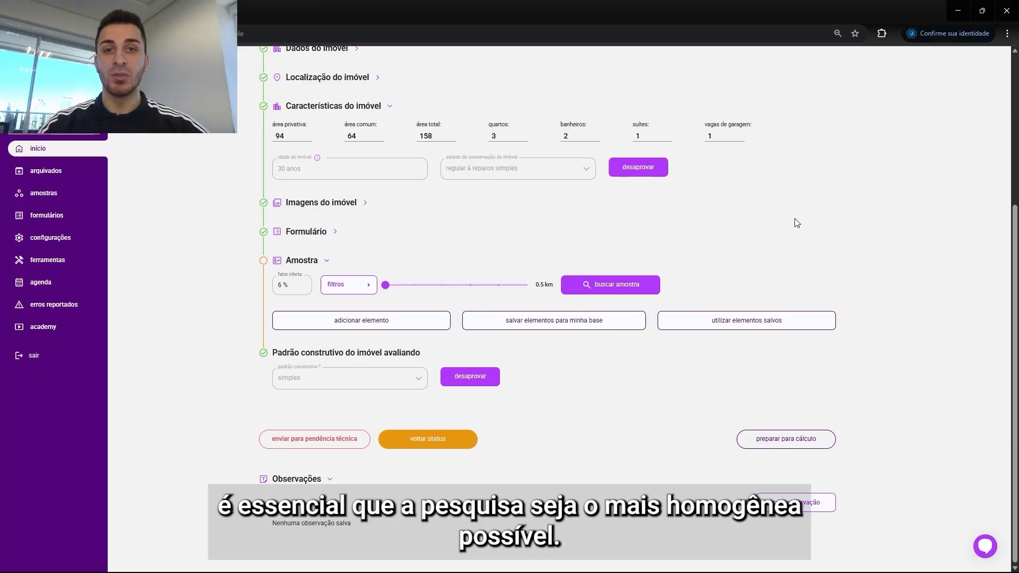
mouse_move(291, 283)
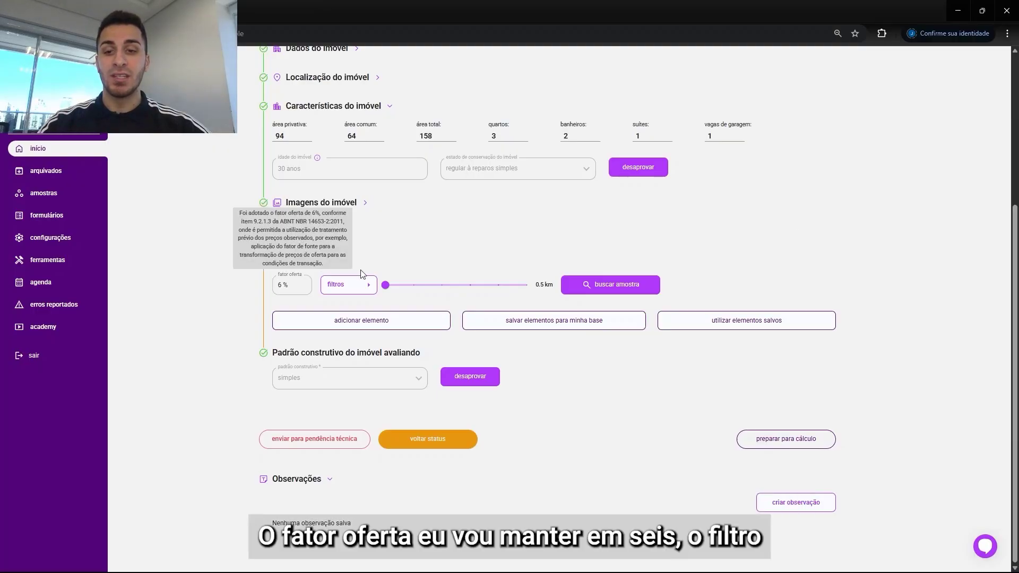
click(390, 272)
click(321, 327)
click(349, 284)
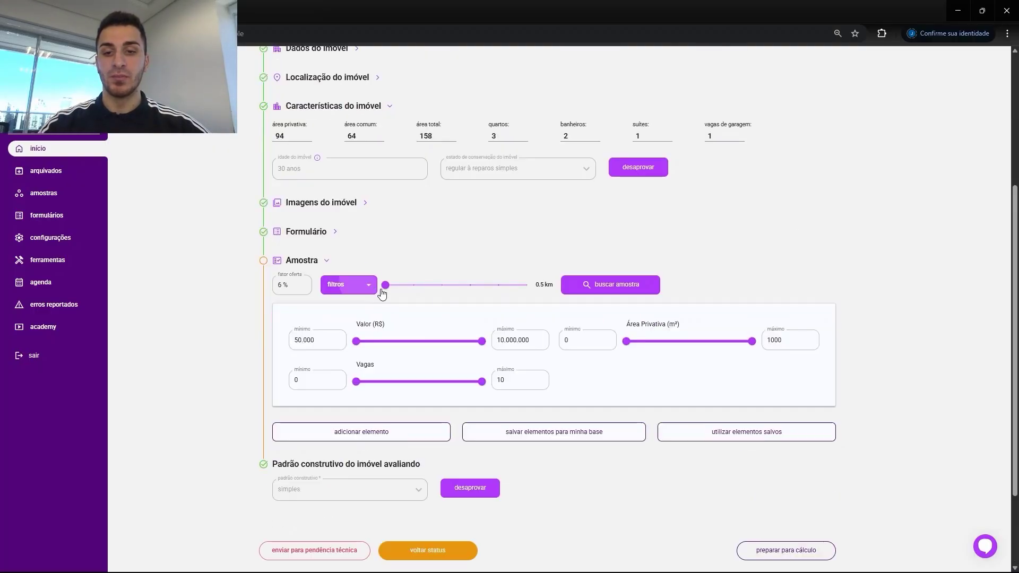
text(700)
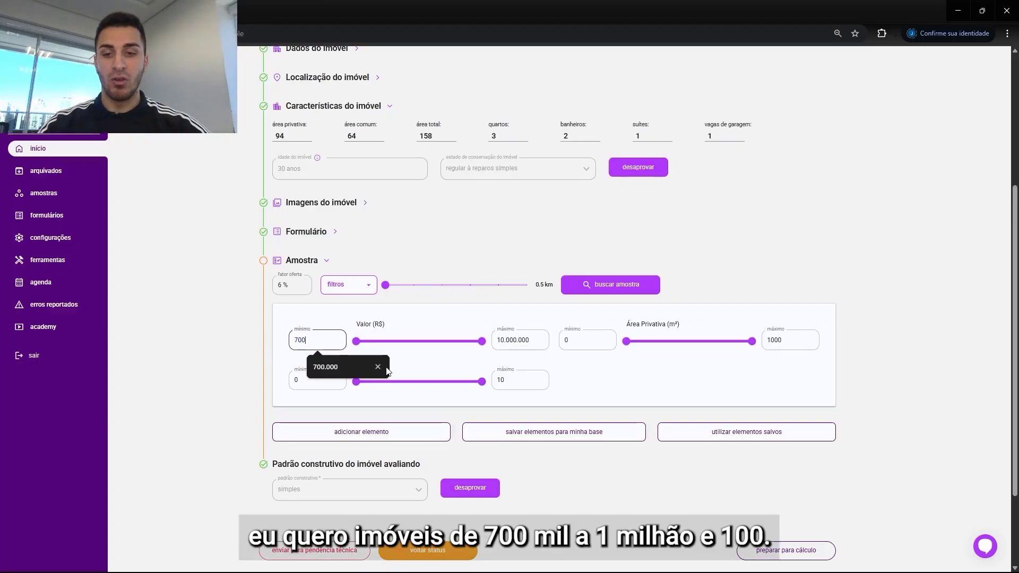
text(.000)
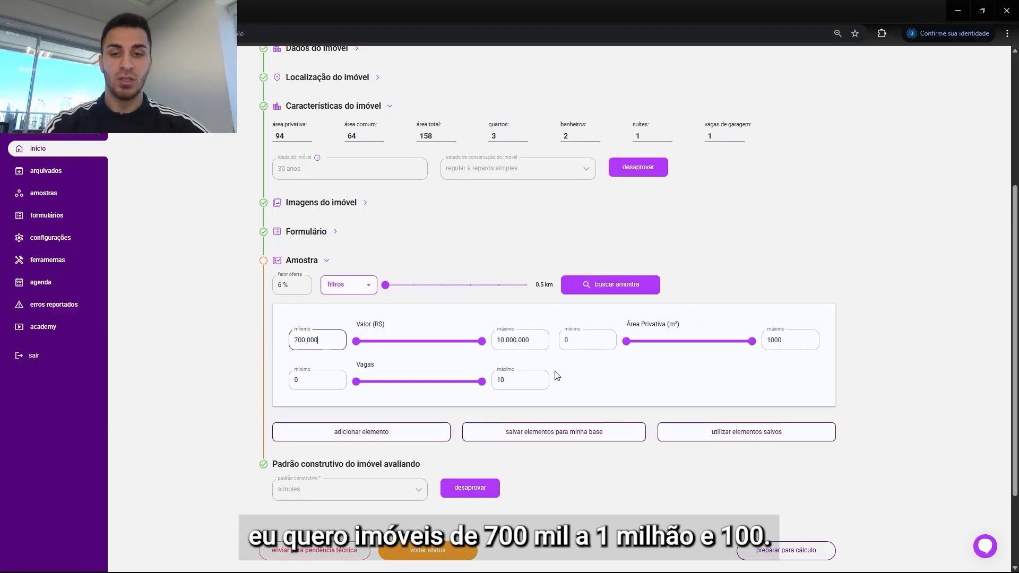
click(536, 340)
text(1.100.)
text(000)
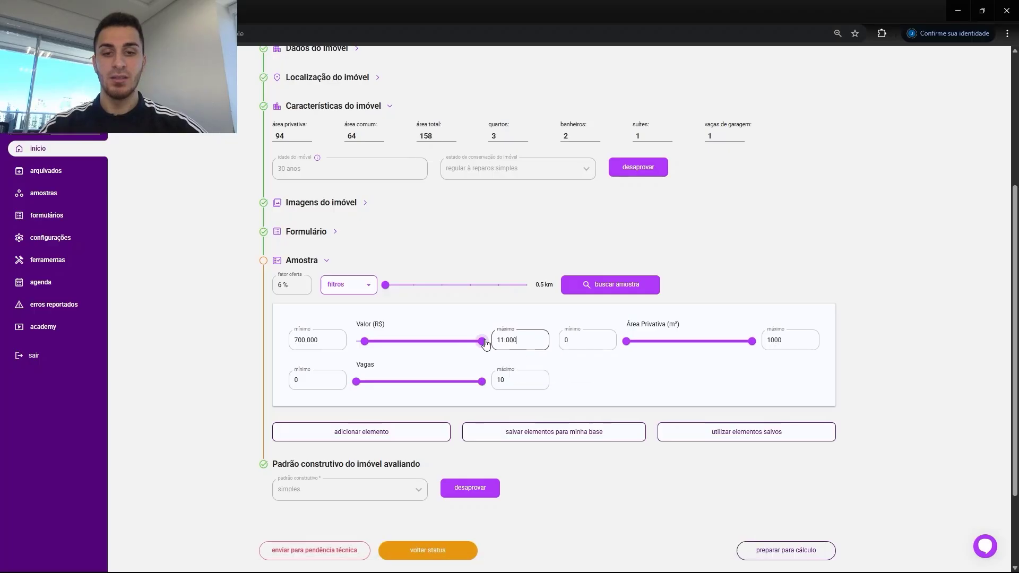
Step: Set the private area filter from 85 to 105 m² and the parking spaces filter from 1 to 2
click(586, 341)
text(85)
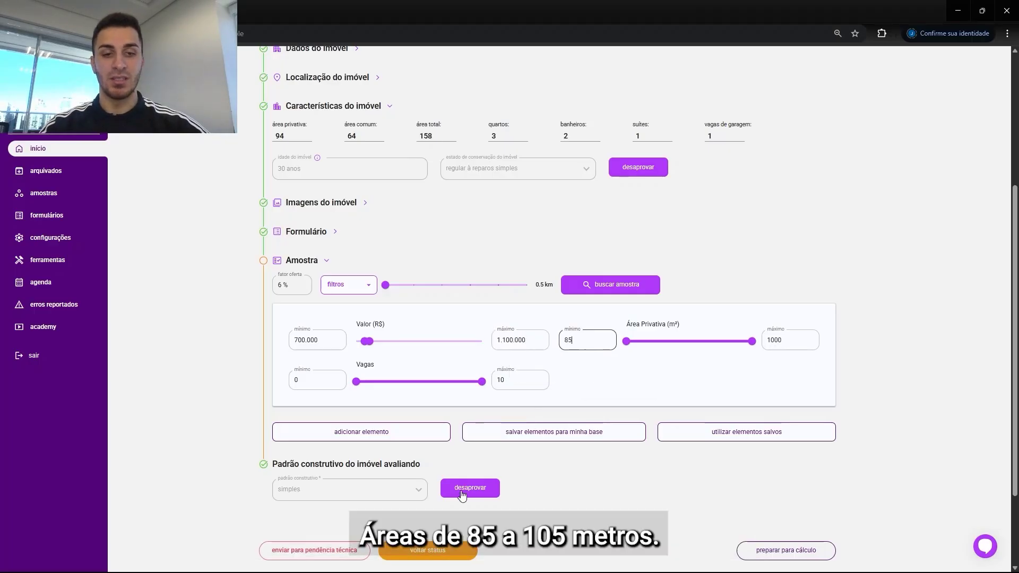
drag(786, 340, 762, 347)
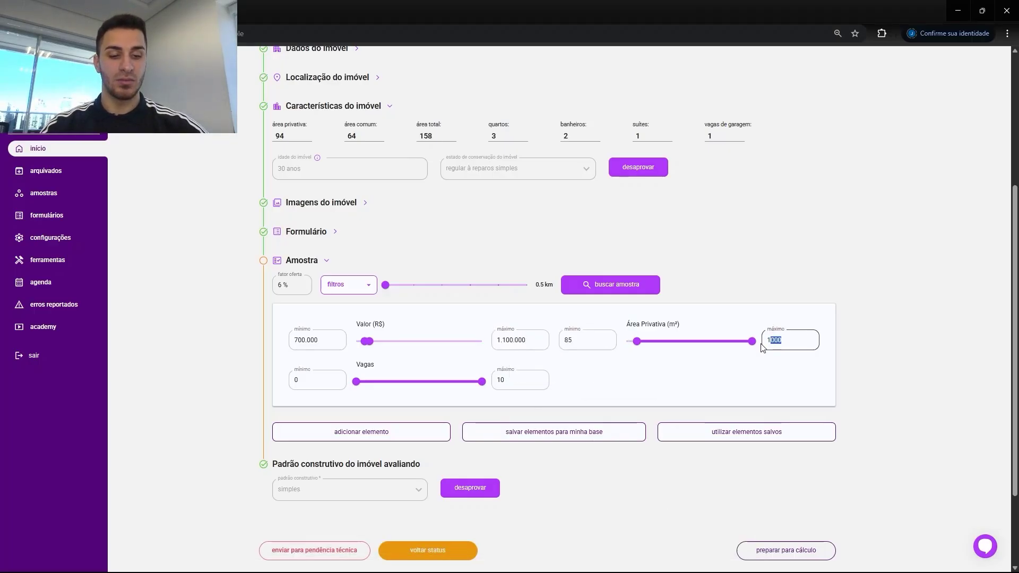
text(05)
click(293, 381)
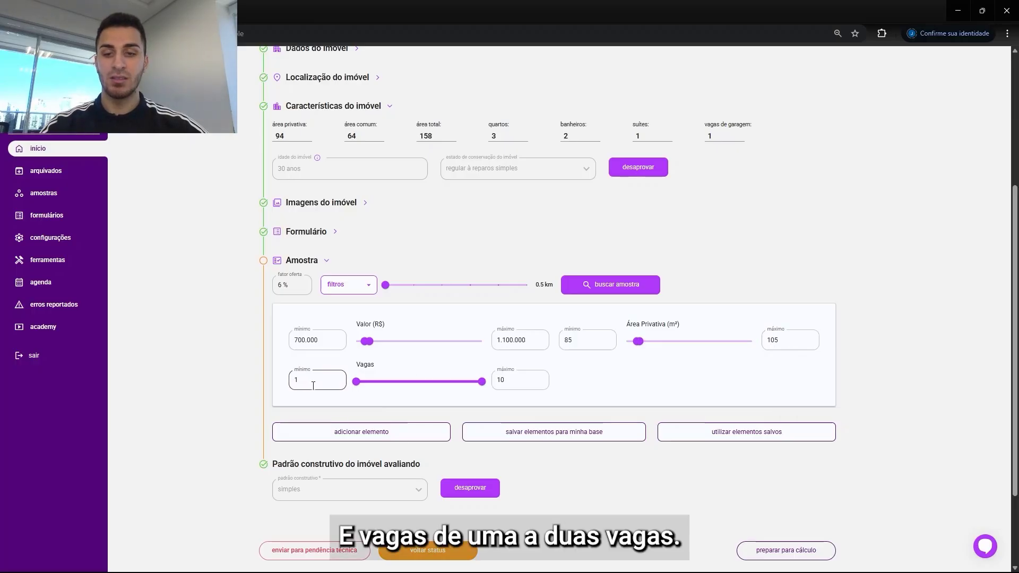
text(1)
click(528, 380)
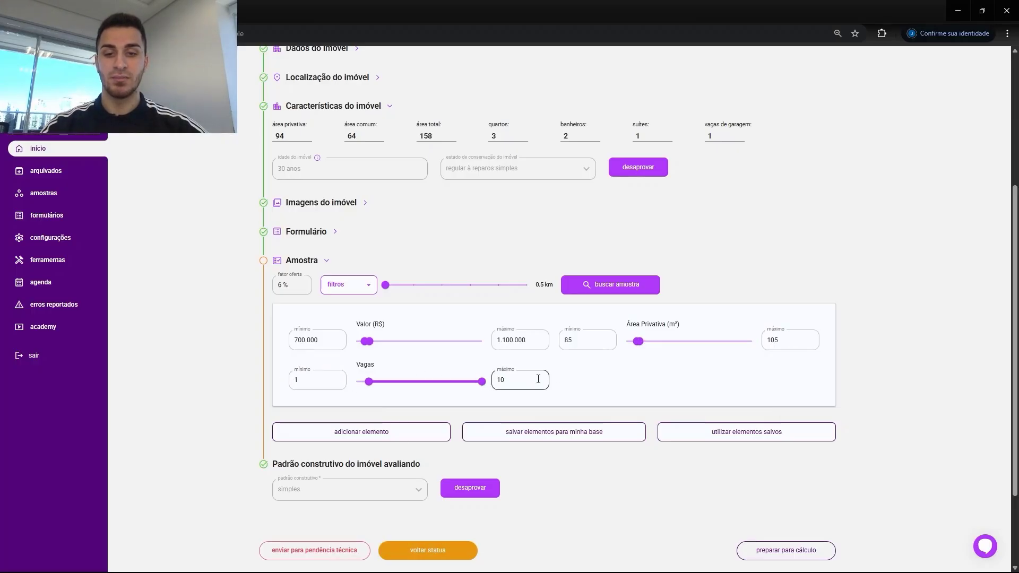
click(598, 363)
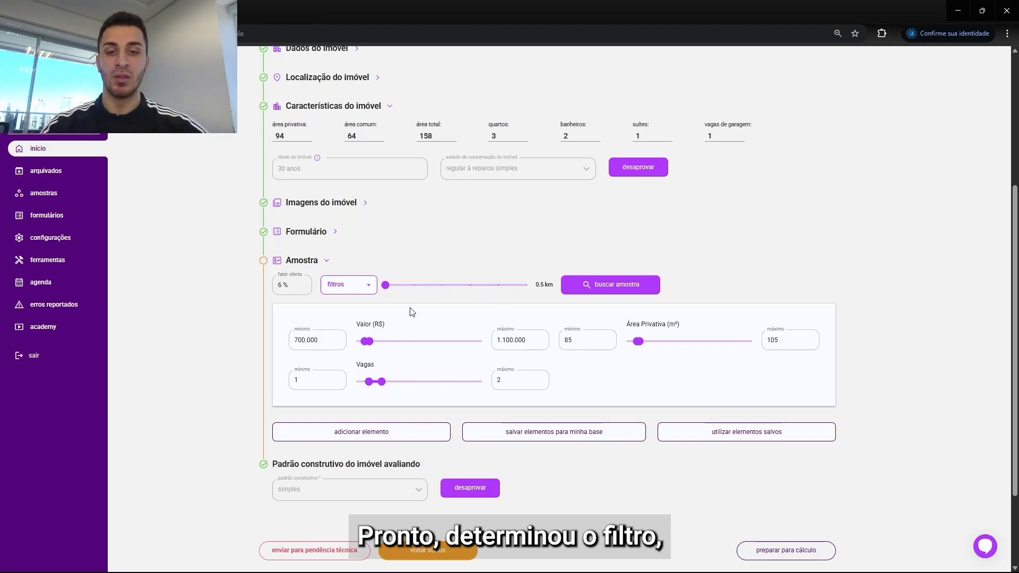
Step: Search for sample elements within 0.5 km and dismiss the notice
mouse_move(386, 285)
mouse_down()
mouse_move(459, 290)
mouse_move(387, 285)
mouse_up()
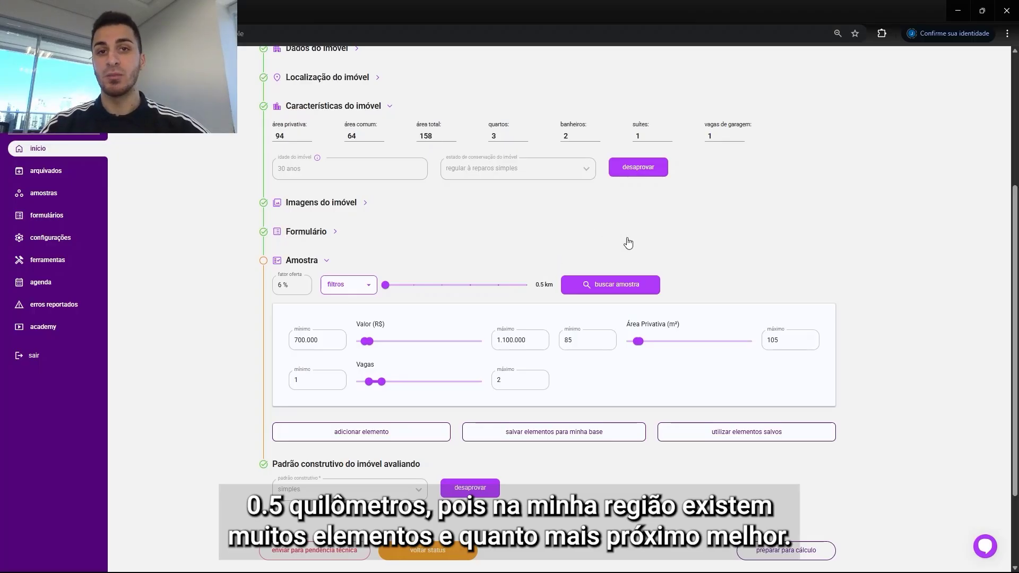
scroll(670, 228, down, 2)
click(611, 173)
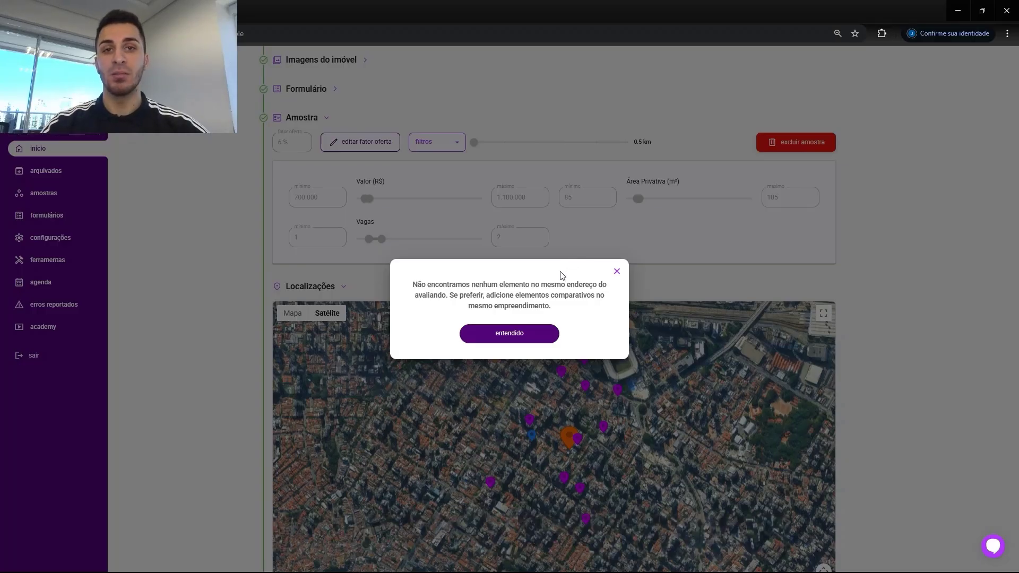
click(523, 333)
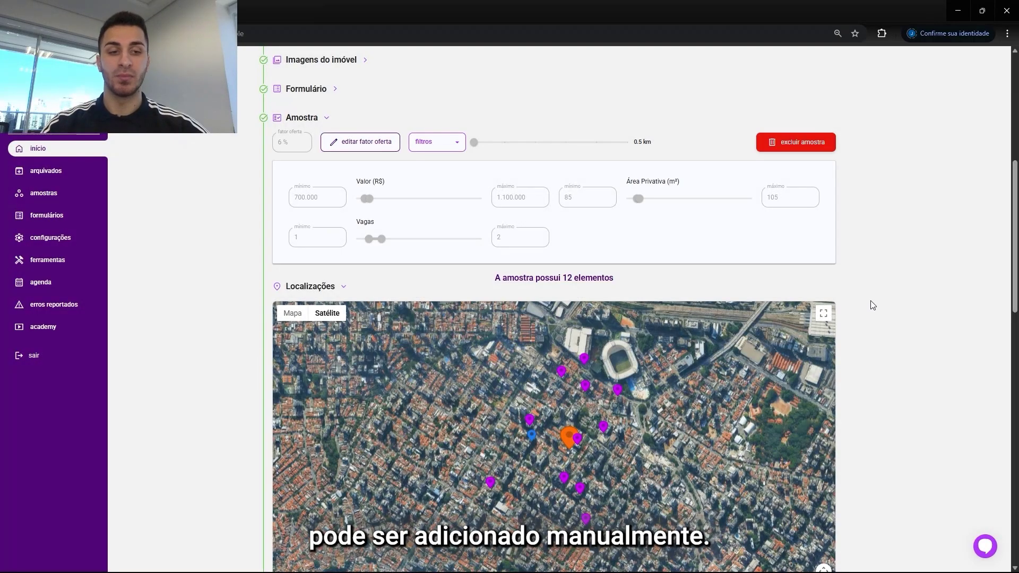
Step: Examine the sample map and the details of the first comparable element
drag(1011, 202, 1011, 267)
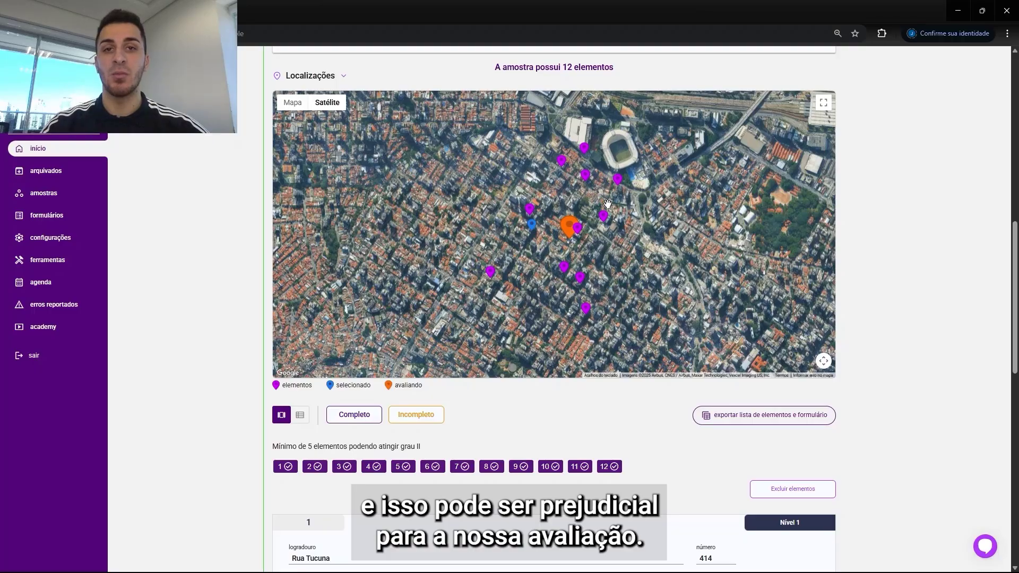
scroll(740, 220, down, 1)
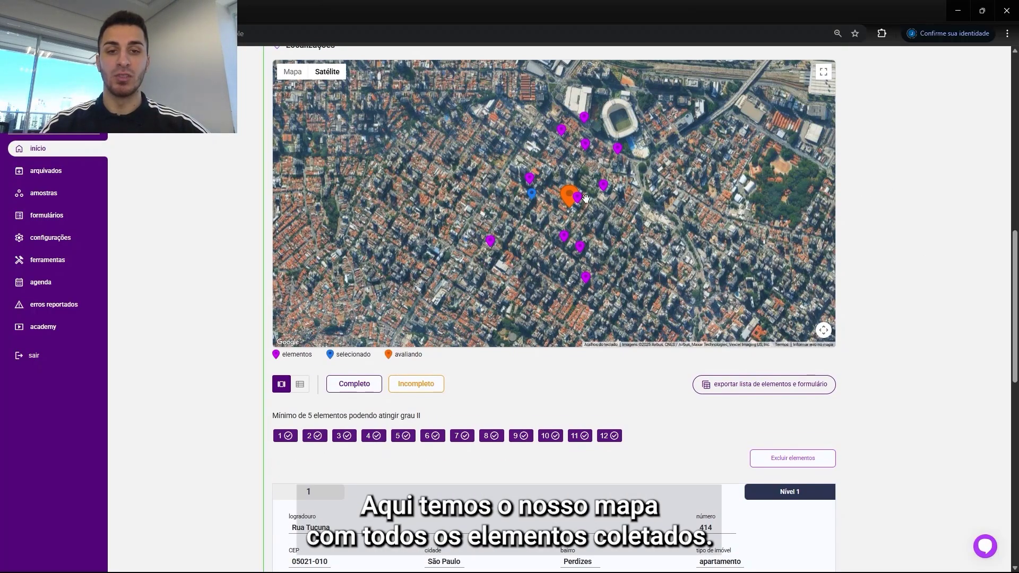
scroll(1010, 341, down, 6)
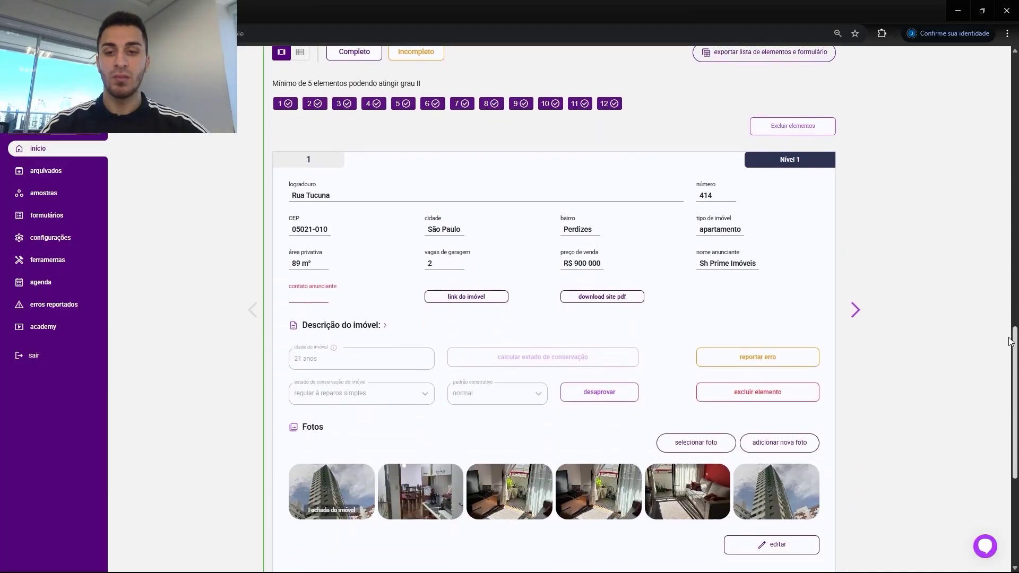
drag(1009, 339, 1010, 335)
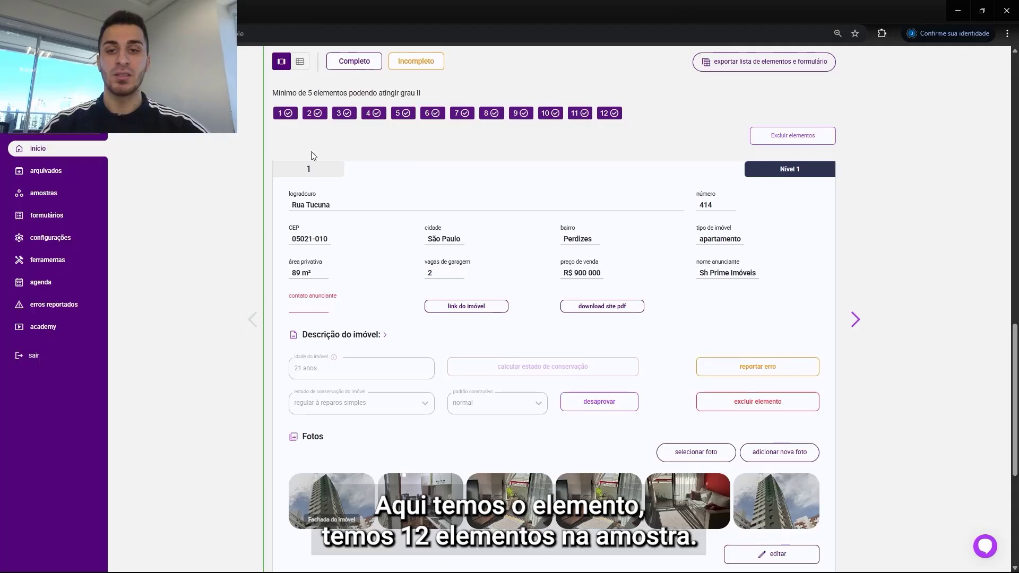
scroll(488, 265, down, 1)
drag(308, 116, 296, 119)
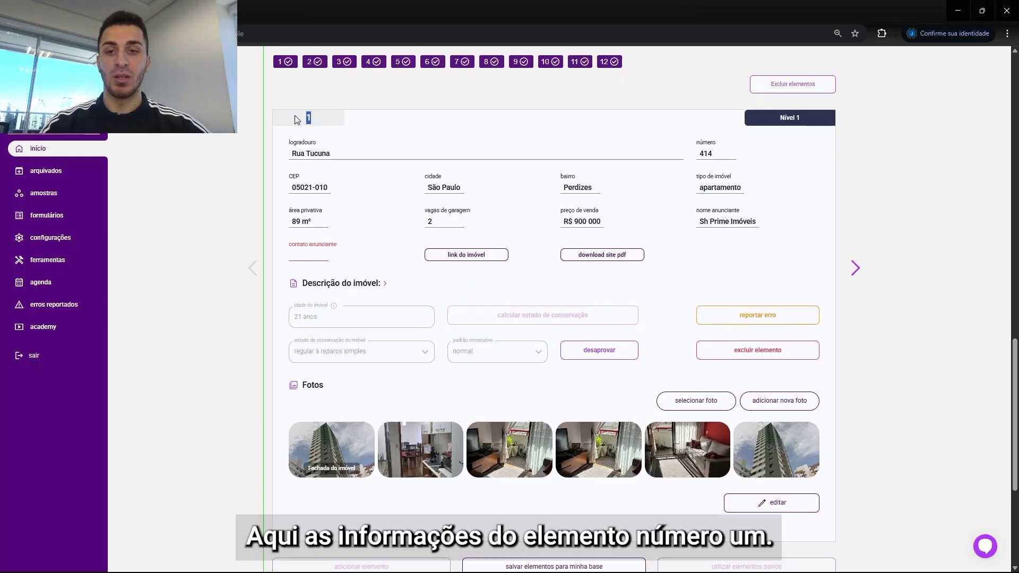
click(378, 134)
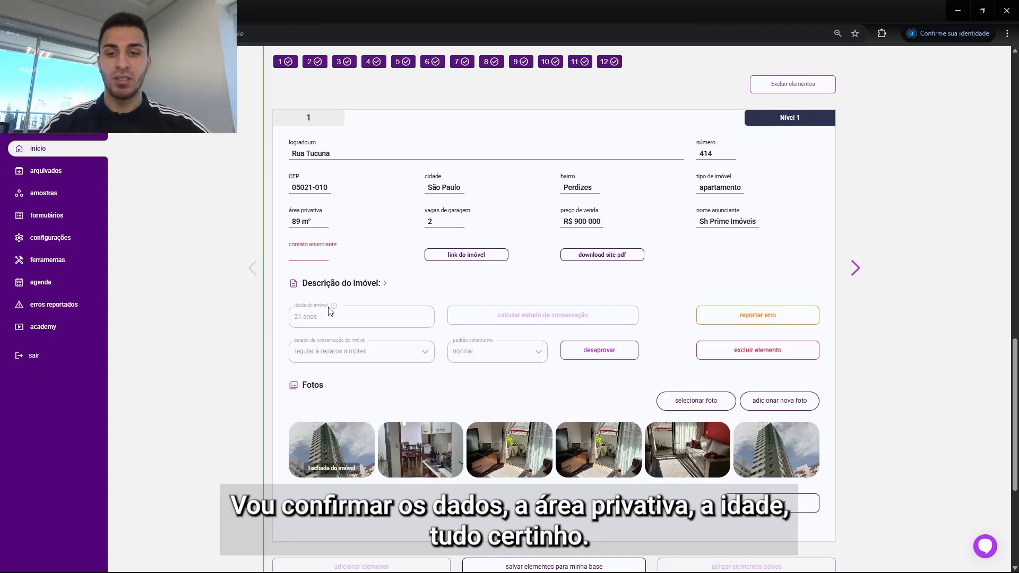
Step: Browse through the remaining sample elements and their photos to check their data
click(856, 268)
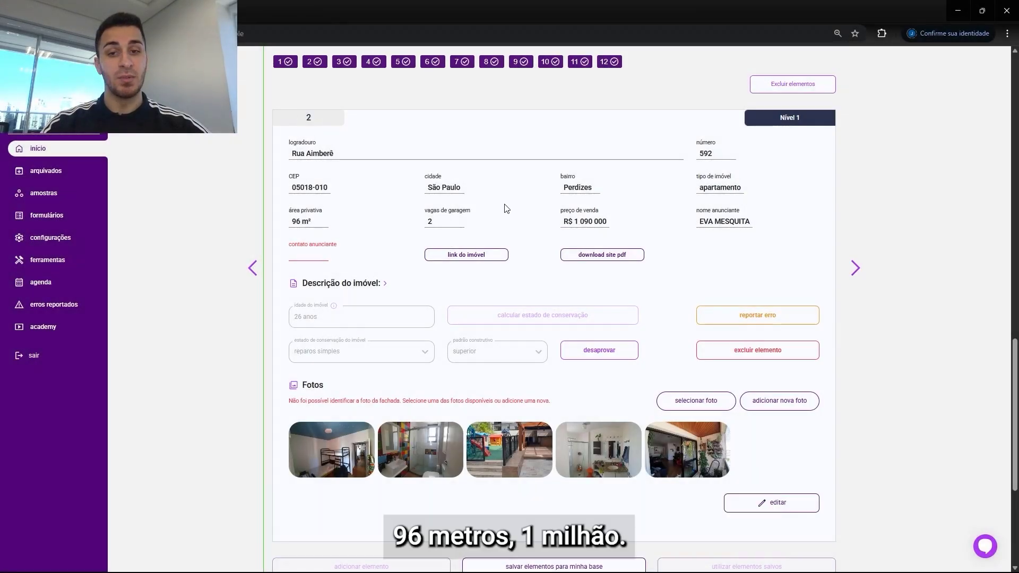
click(855, 268)
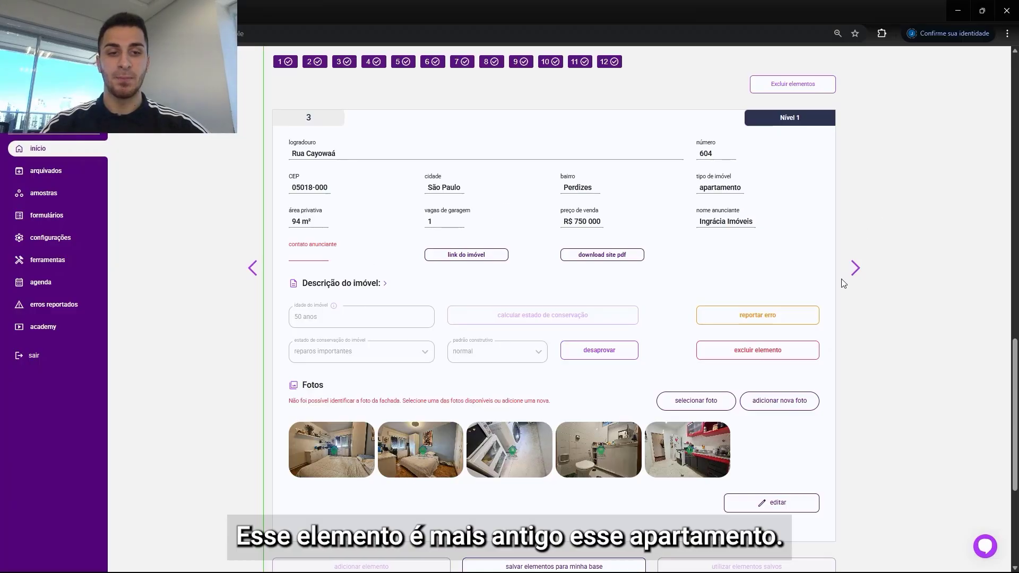
click(854, 268)
click(439, 424)
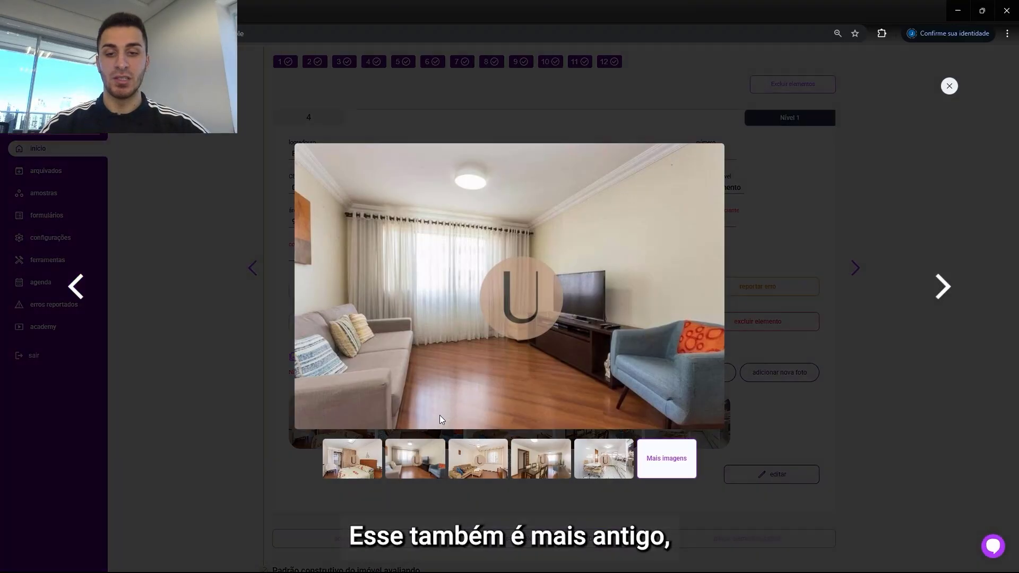
click(942, 286)
click(943, 286)
click(943, 287)
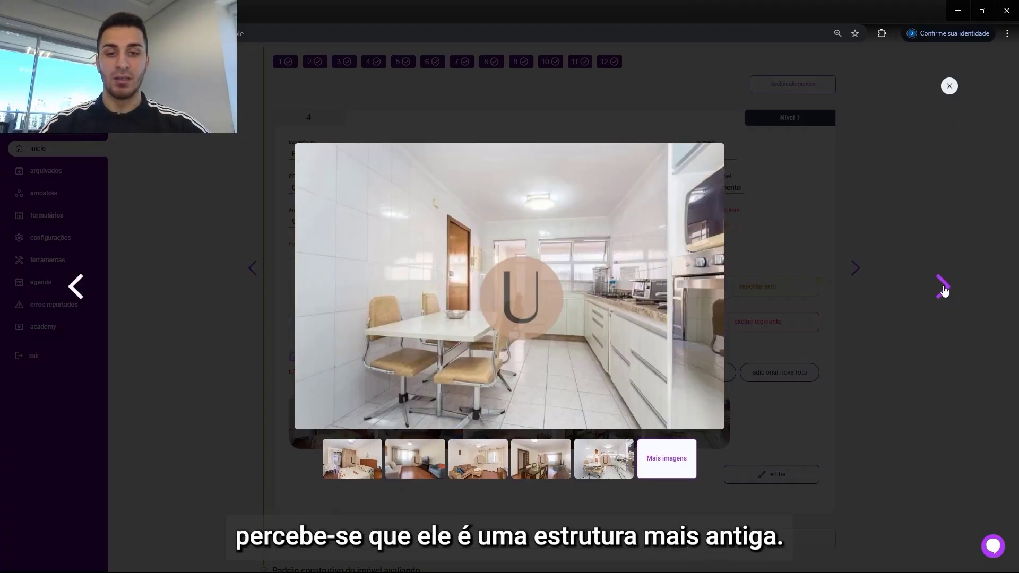
click(936, 287)
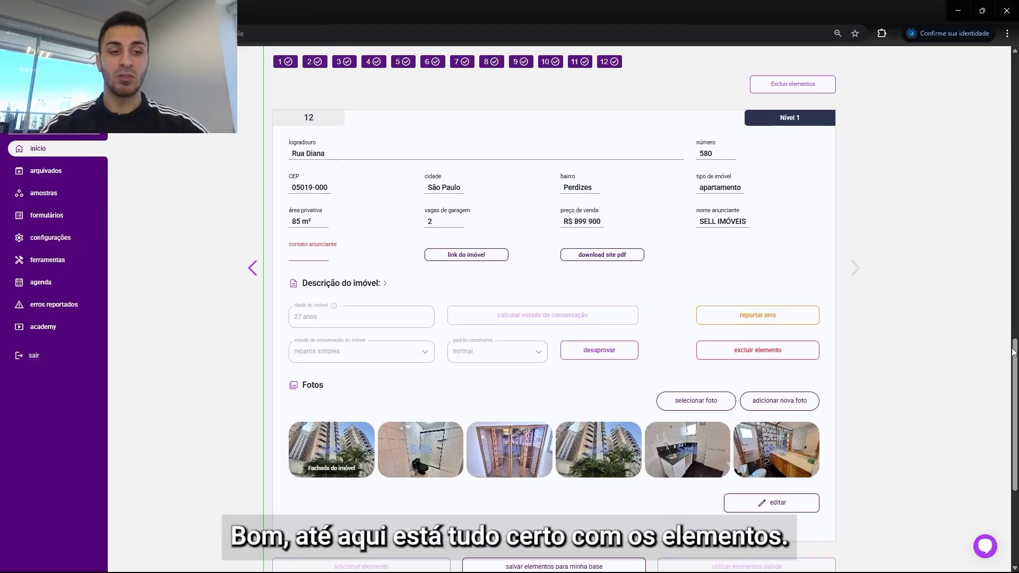
scroll(1014, 352, up, 2)
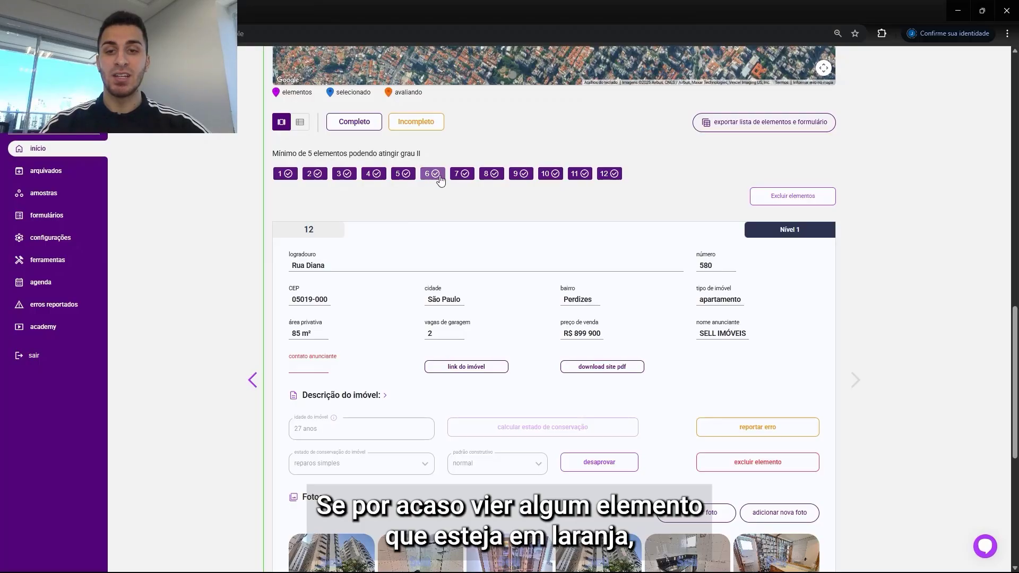
scroll(749, 387, down, 1)
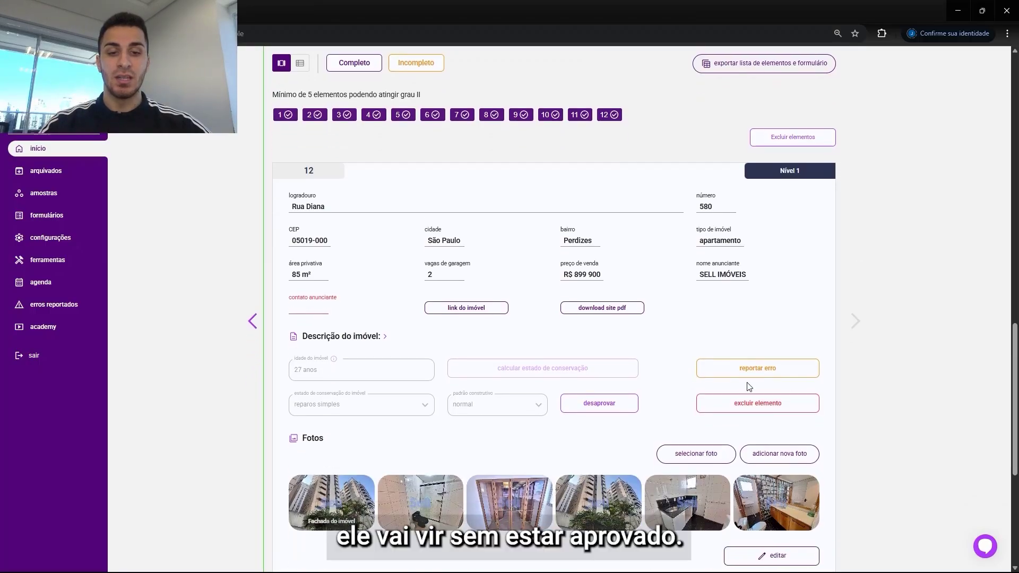
Step: Unapprove and then re-approve the twelfth sample element
click(605, 406)
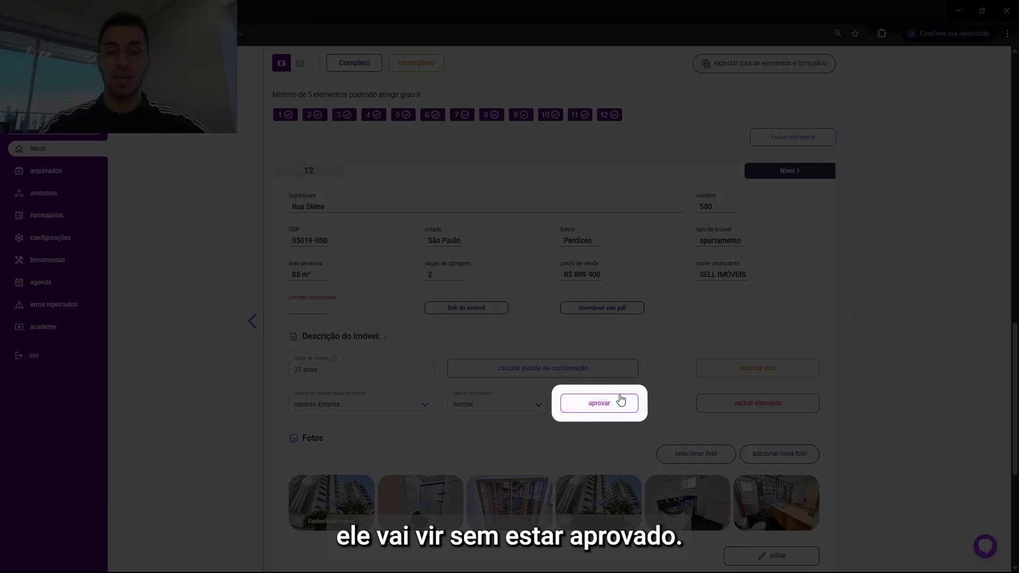
scroll(602, 396, down, 1)
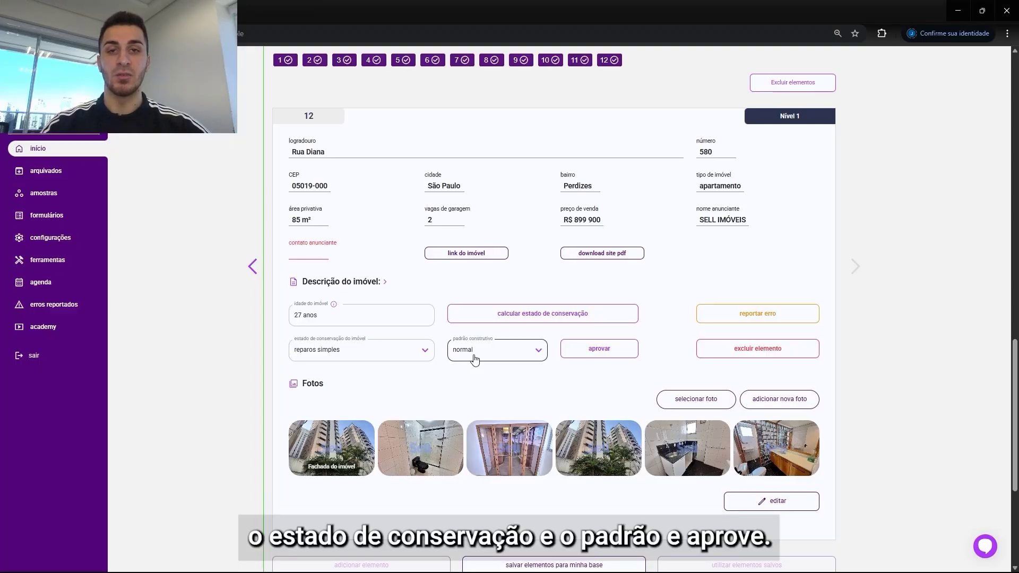
click(597, 347)
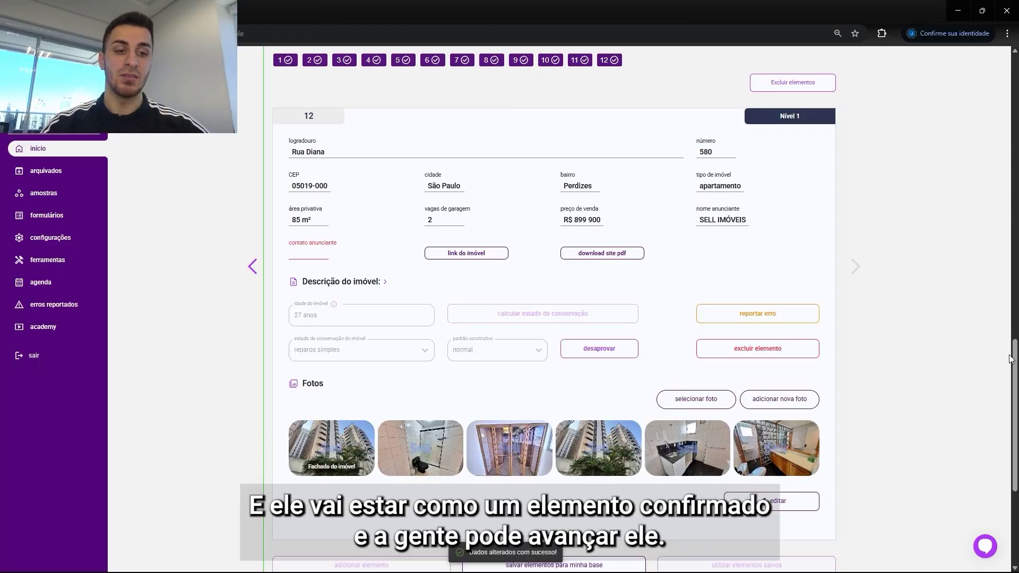
Step: Keep the evaluated property's construction standard as normal and approve it
drag(1015, 362, 988, 426)
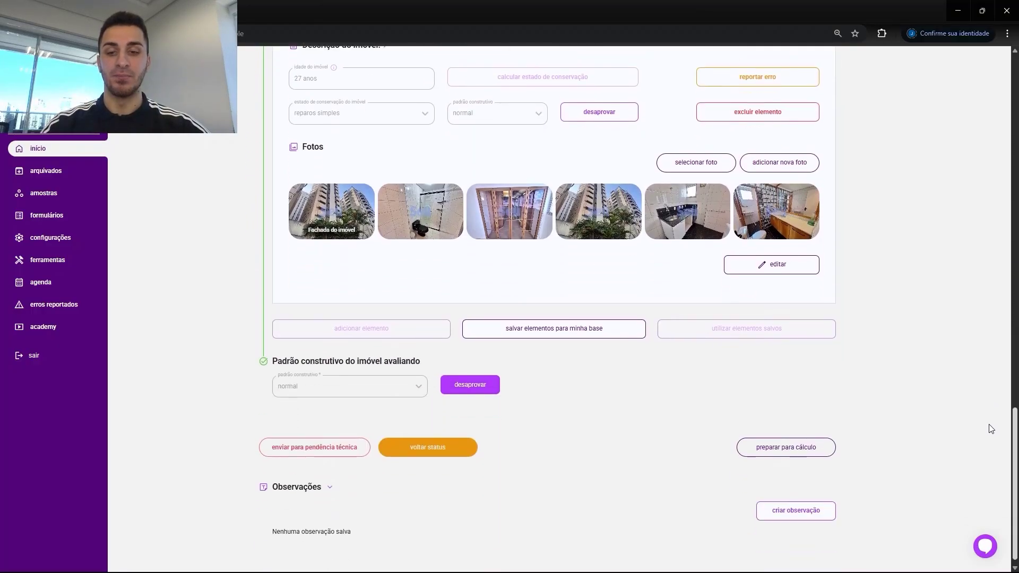
click(413, 411)
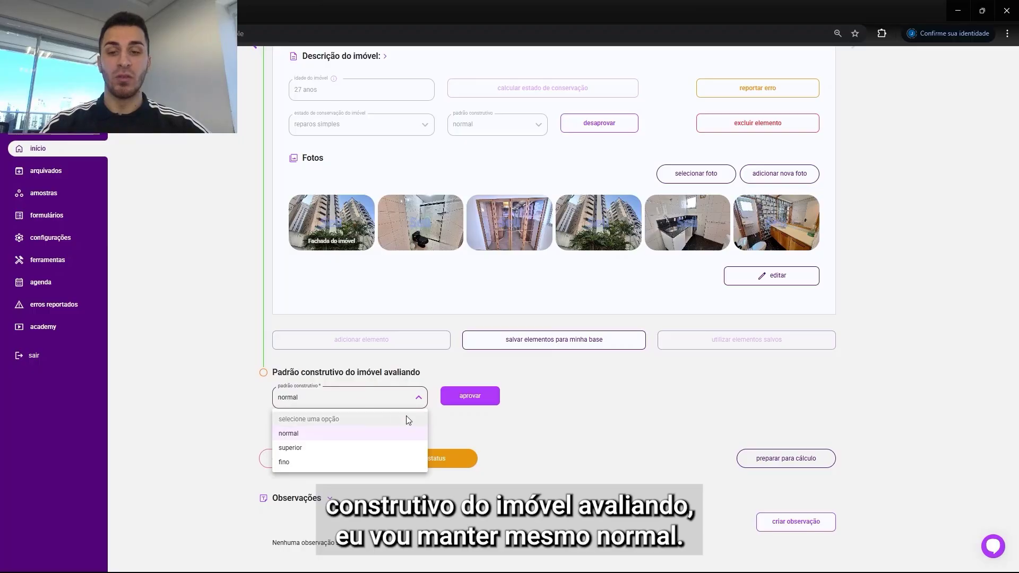
click(348, 434)
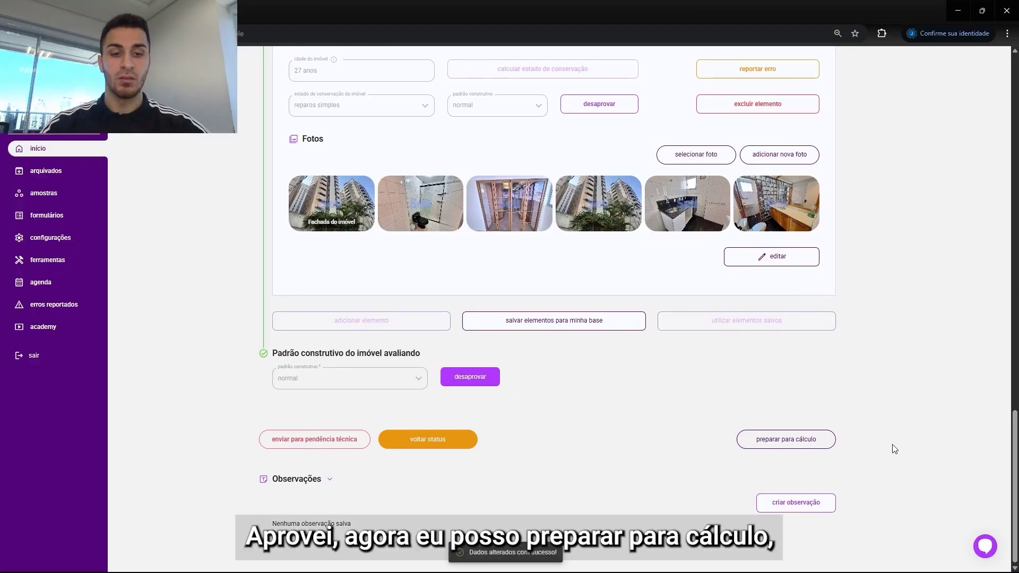
Step: Prepare the service order for calculation
click(794, 442)
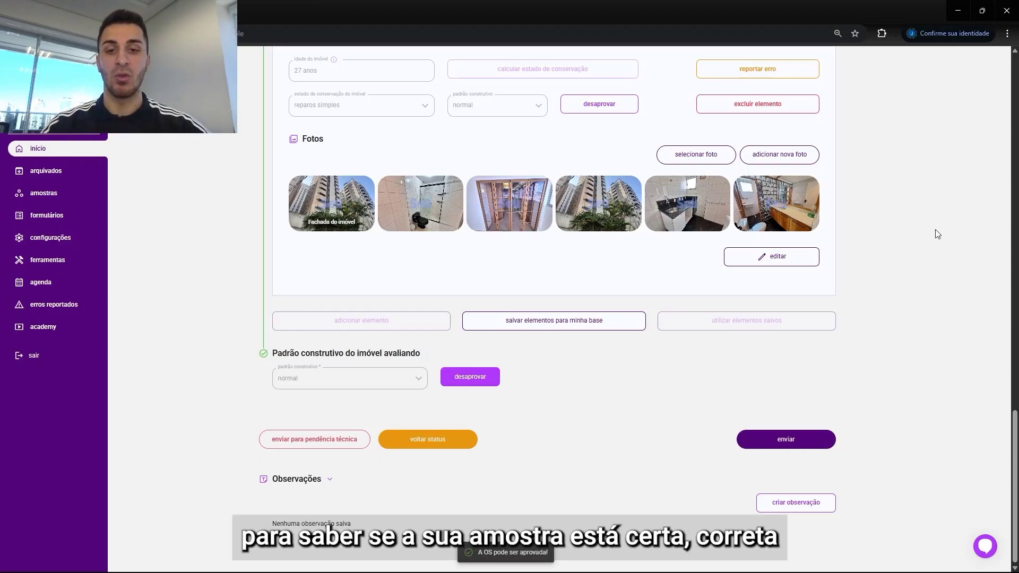
scroll(849, 252, up, 12)
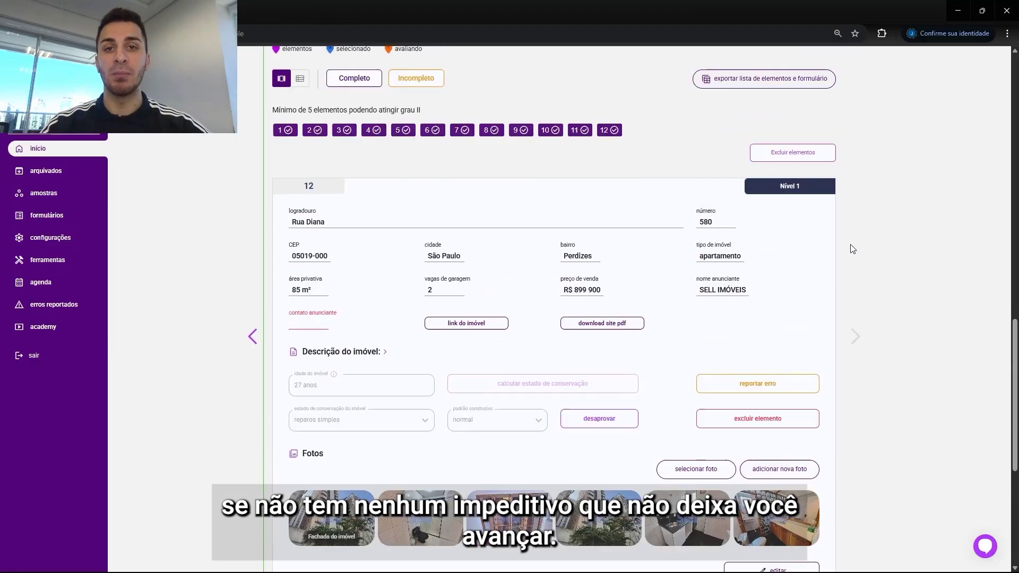
scroll(853, 247, down, 12)
scroll(853, 247, up, 3)
scroll(853, 247, down, 3)
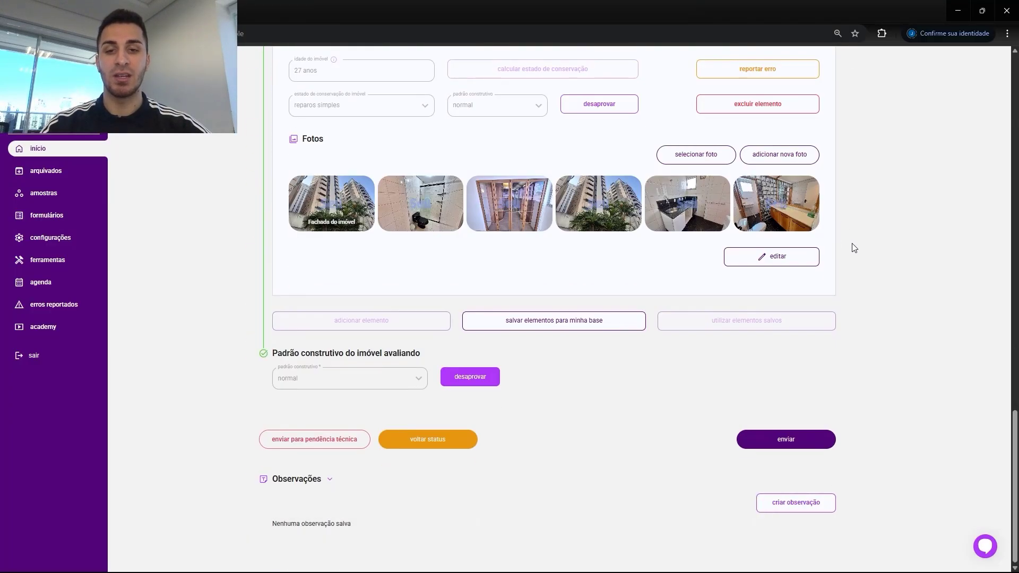
Step: Send the service order to Cálculo Automático, confirming the status change
click(801, 444)
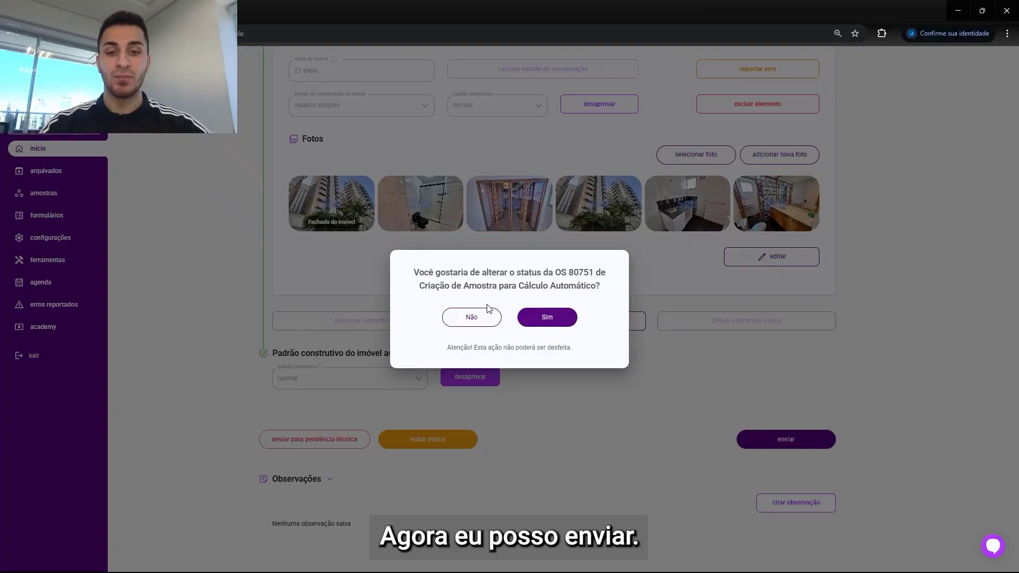
drag(469, 287, 595, 293)
click(553, 317)
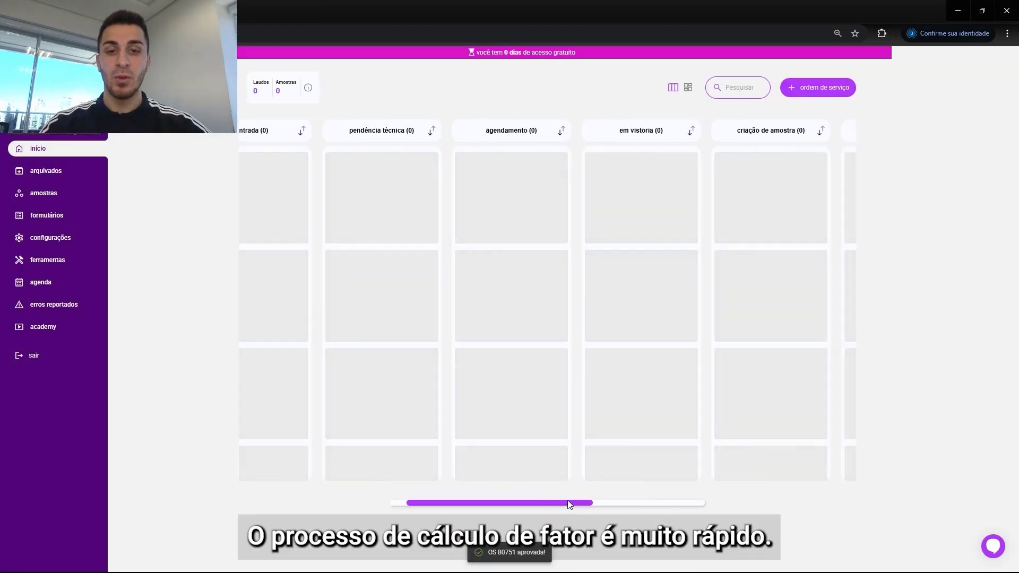
Step: Open service order 80751 from the calculation processing column and review its property data
drag(568, 500, 649, 485)
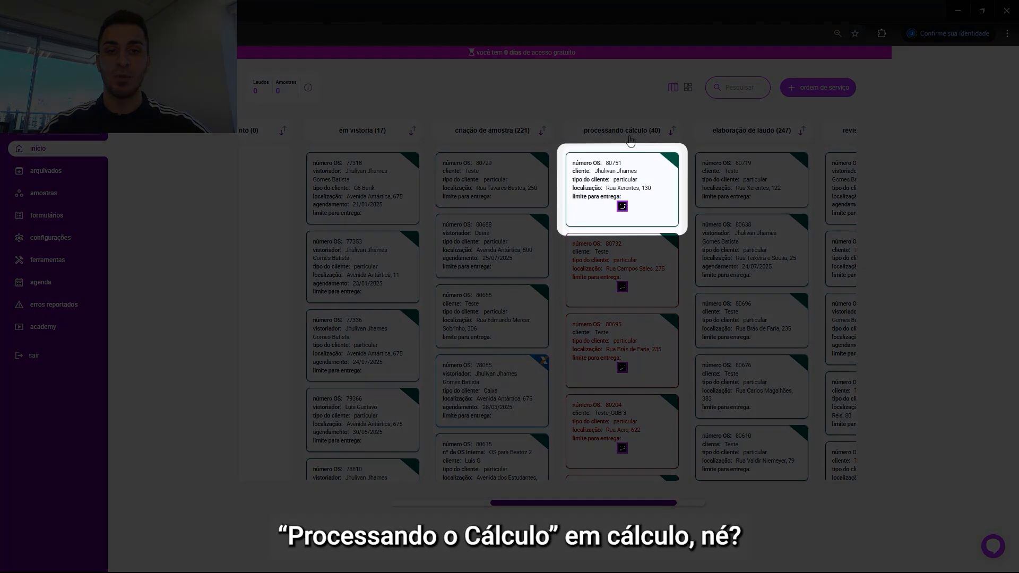
click(632, 177)
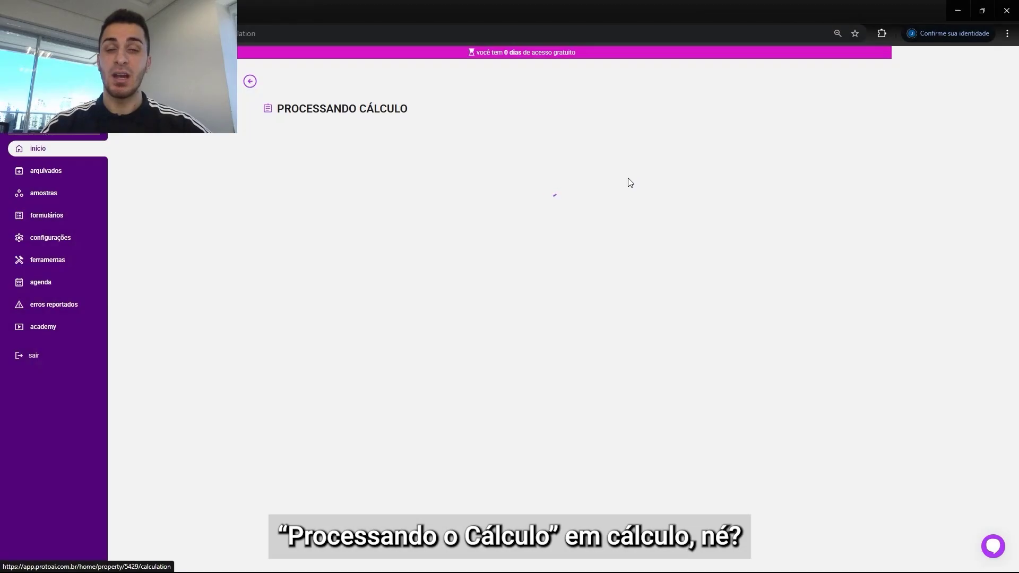
drag(368, 181, 545, 180)
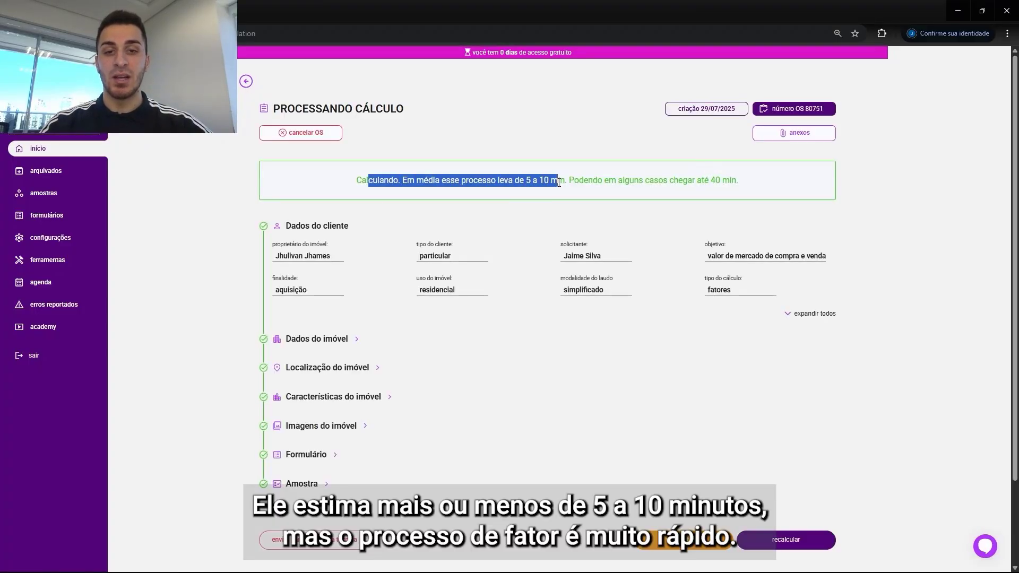
click(562, 332)
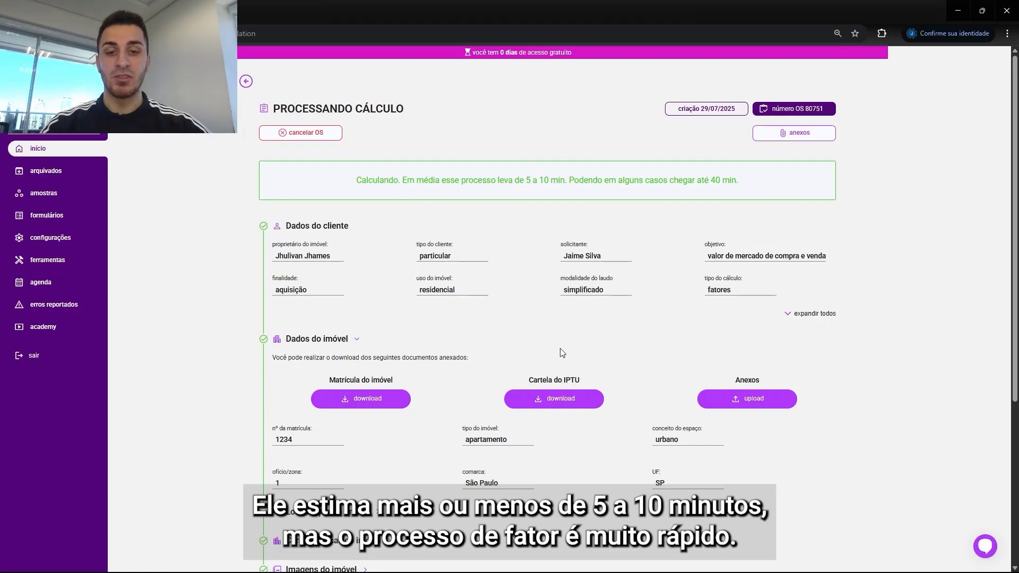
click(360, 340)
mouse_move(1015, 185)
mouse_down()
mouse_move(1002, 218)
mouse_move(1016, 202)
mouse_up()
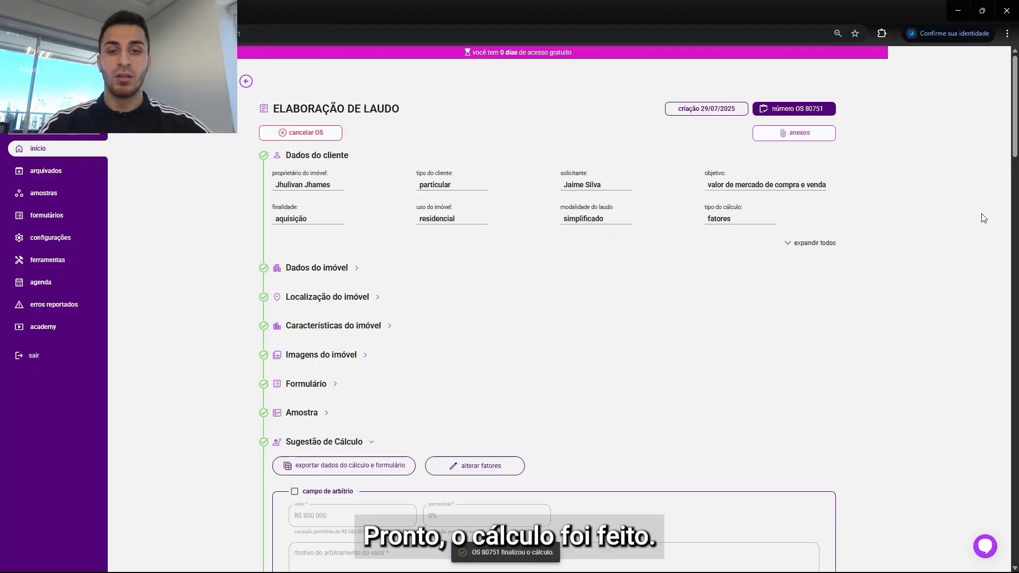
Step: Examine the statistical report's final value, valuation result and input data table
drag(1016, 94, 997, 192)
drag(584, 177, 525, 186)
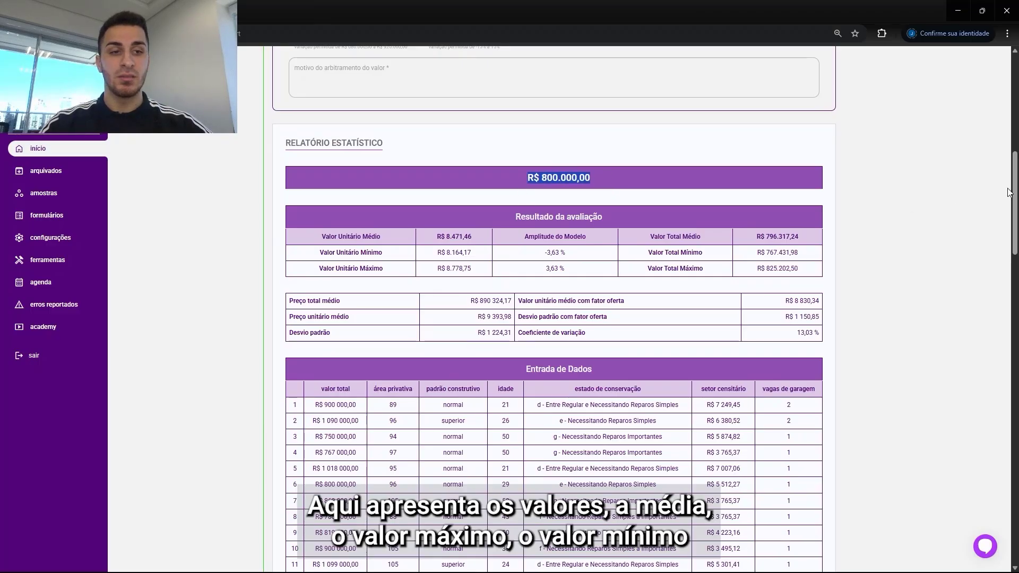
scroll(857, 182, down, 2)
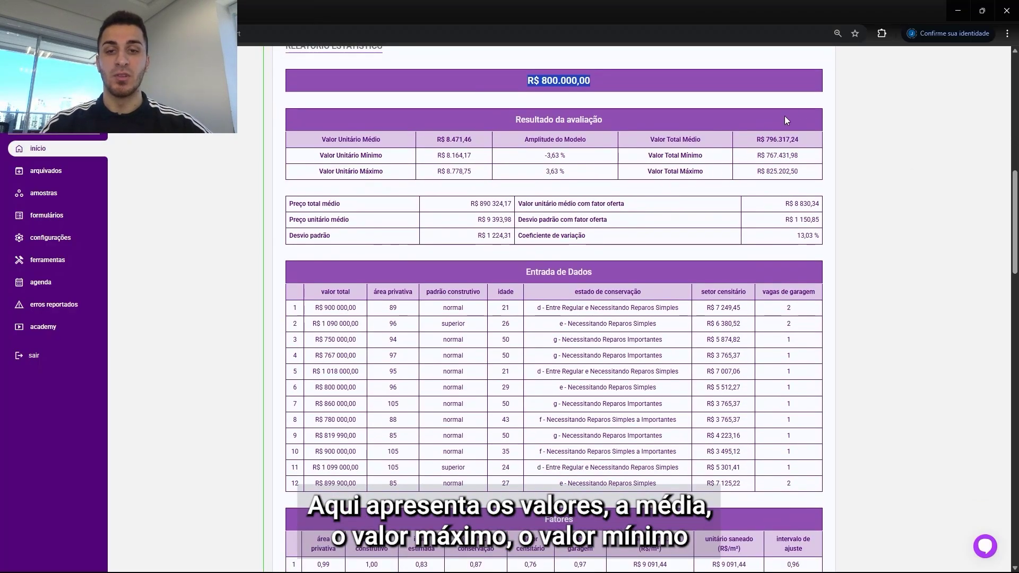
drag(1013, 192, 1014, 214)
drag(508, 136, 584, 133)
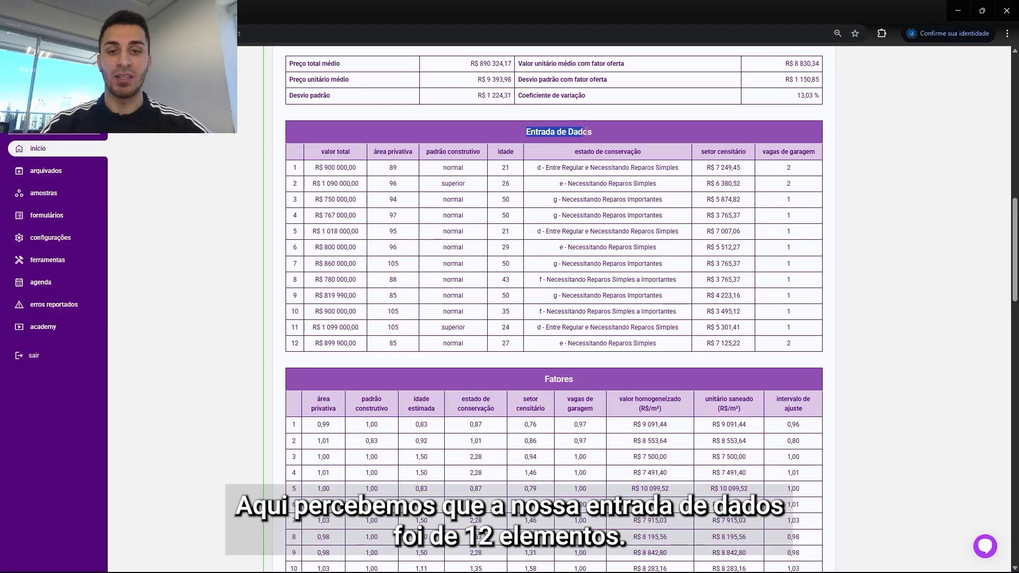
drag(305, 175, 314, 313)
click(316, 317)
Step: Examine the factors table and the summary of each factor's coefficient of variation
scroll(318, 307, down, 1)
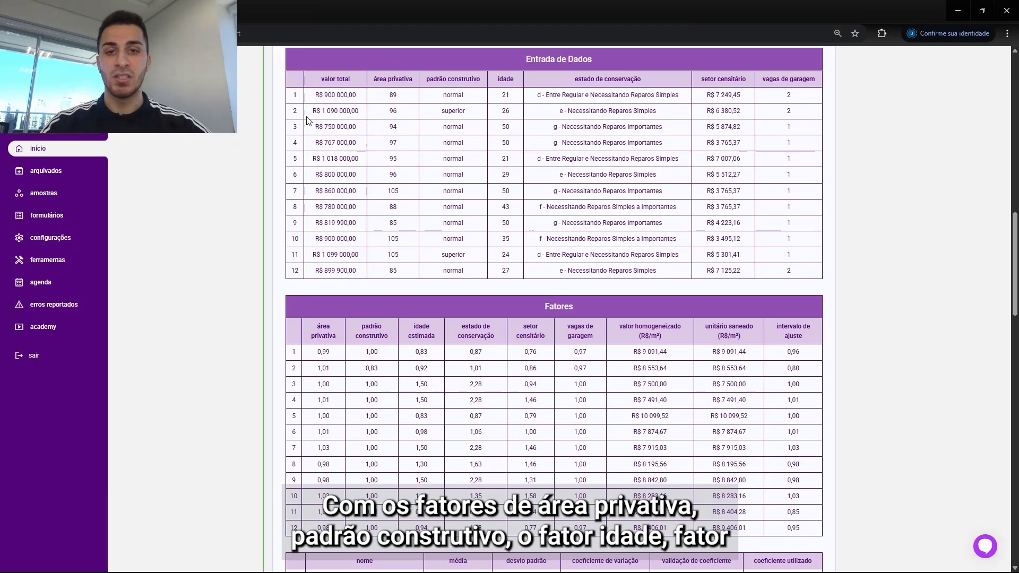
drag(425, 85, 648, 75)
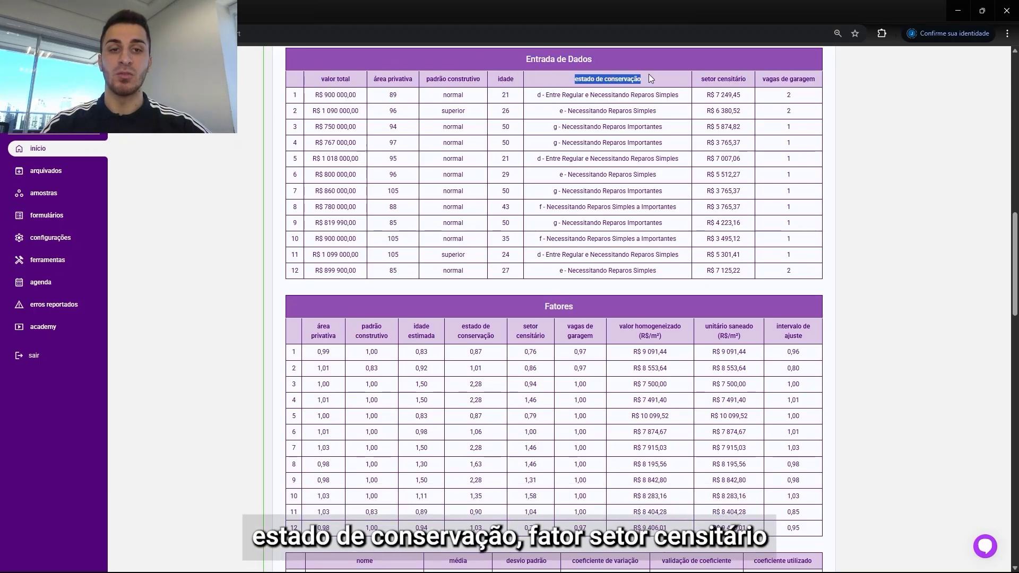
click(710, 88)
drag(718, 81, 816, 91)
click(777, 89)
click(804, 109)
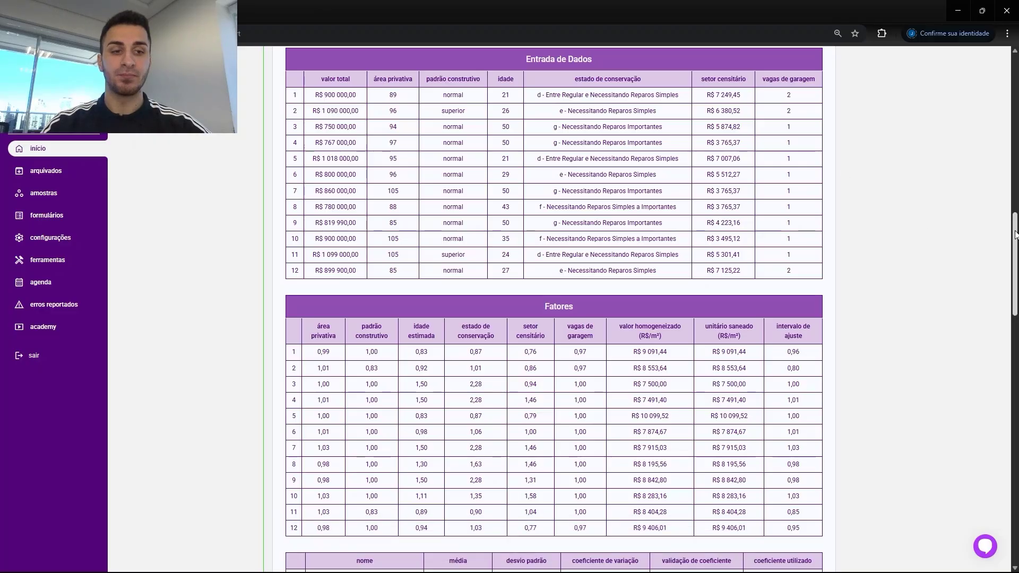
scroll(777, 287, down, 3)
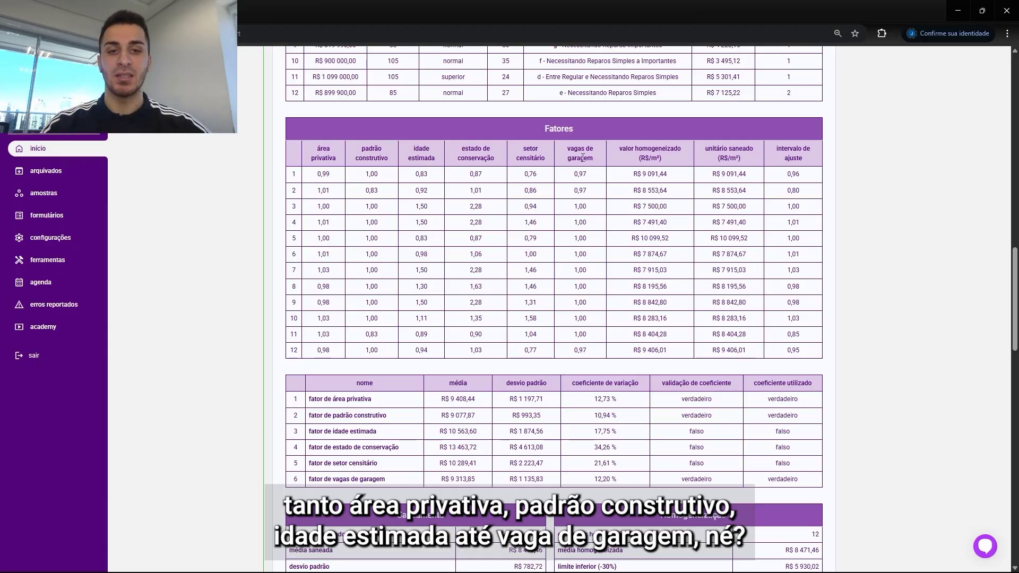
scroll(1007, 287, down, 3)
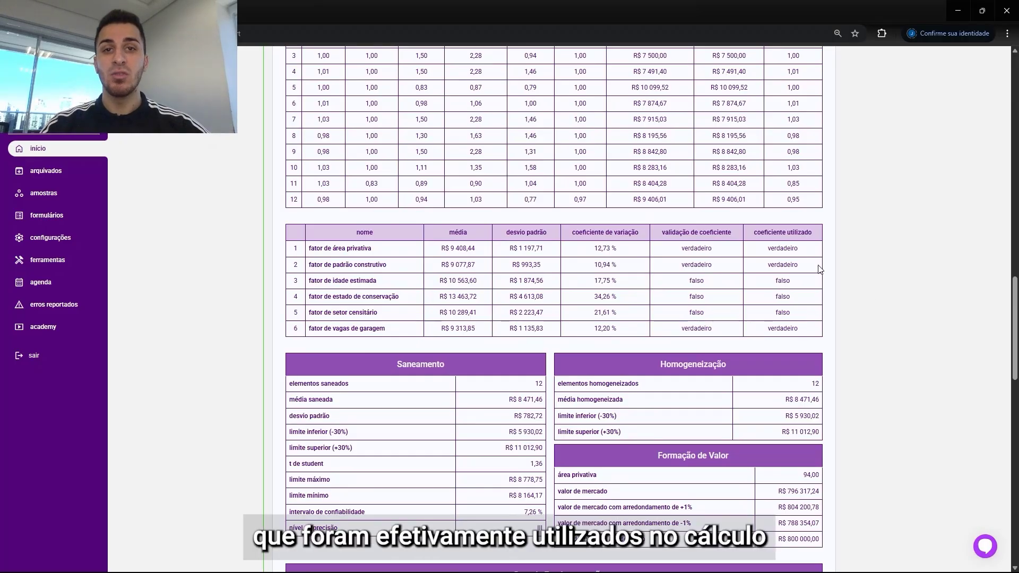
Step: Compare the private area factor's coefficient of variation with the sample's overall coefficient of variation
drag(320, 248, 718, 252)
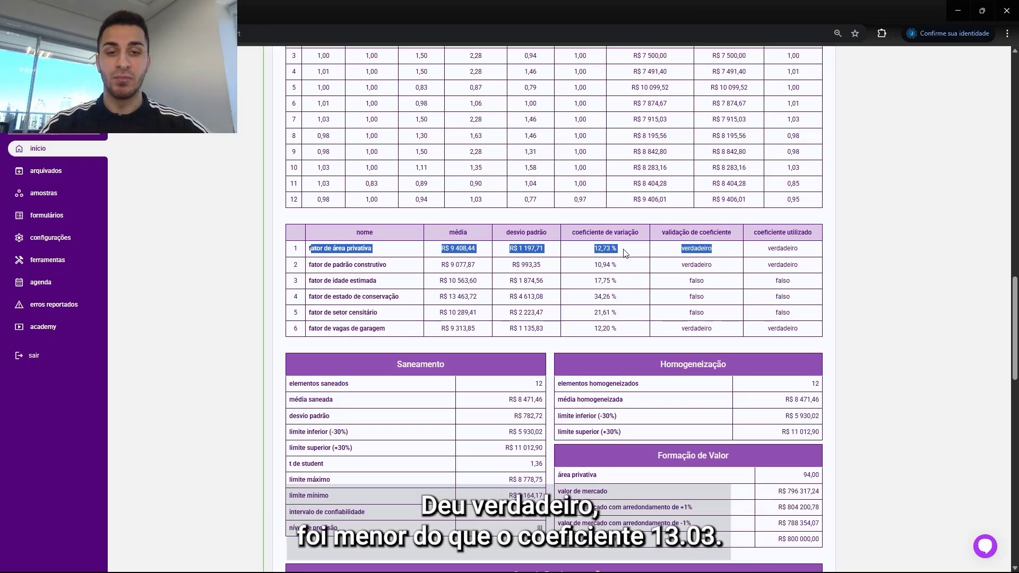
drag(620, 249, 593, 250)
scroll(688, 235, up, 10)
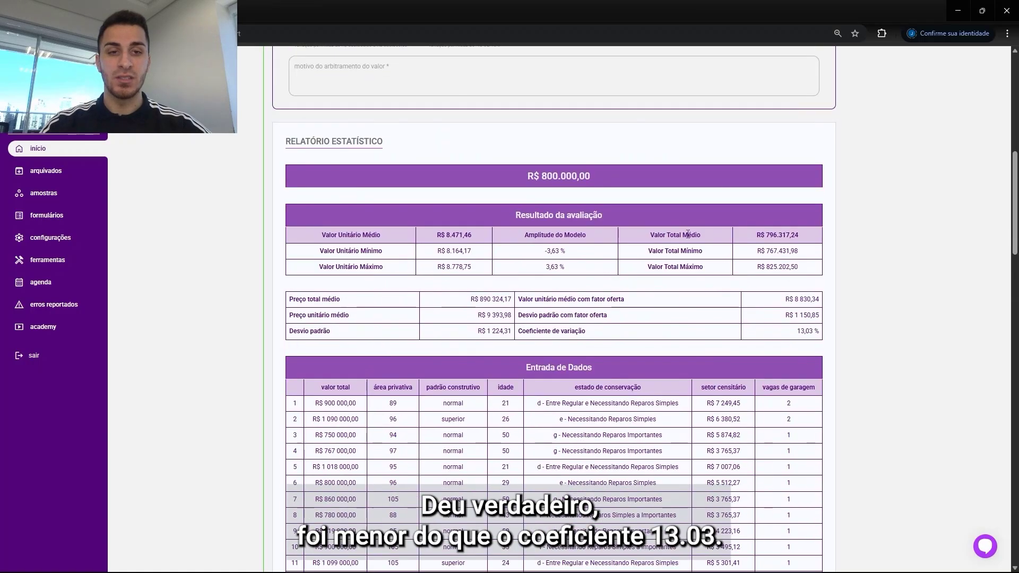
drag(805, 340, 816, 341)
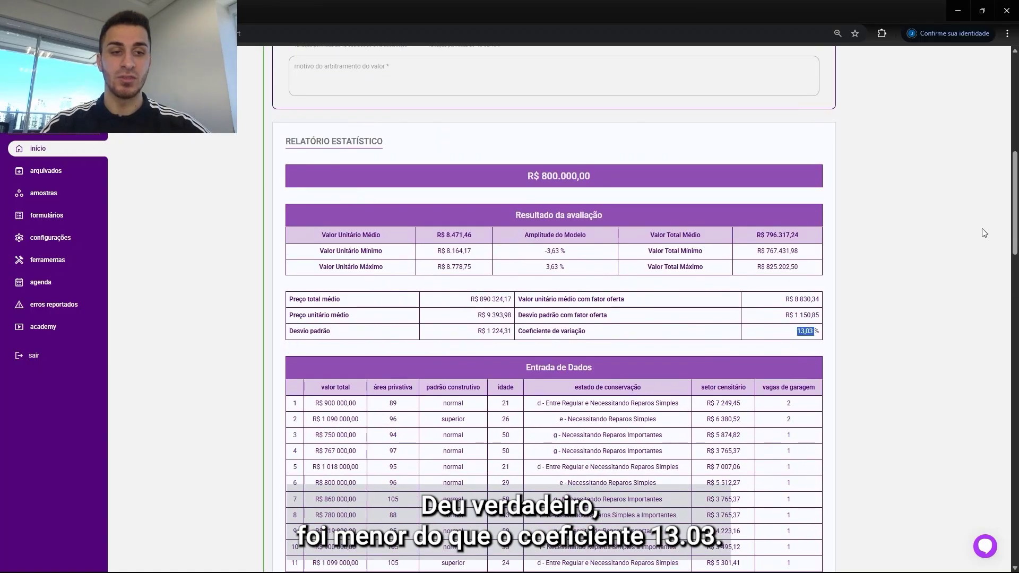
scroll(984, 292, down, 10)
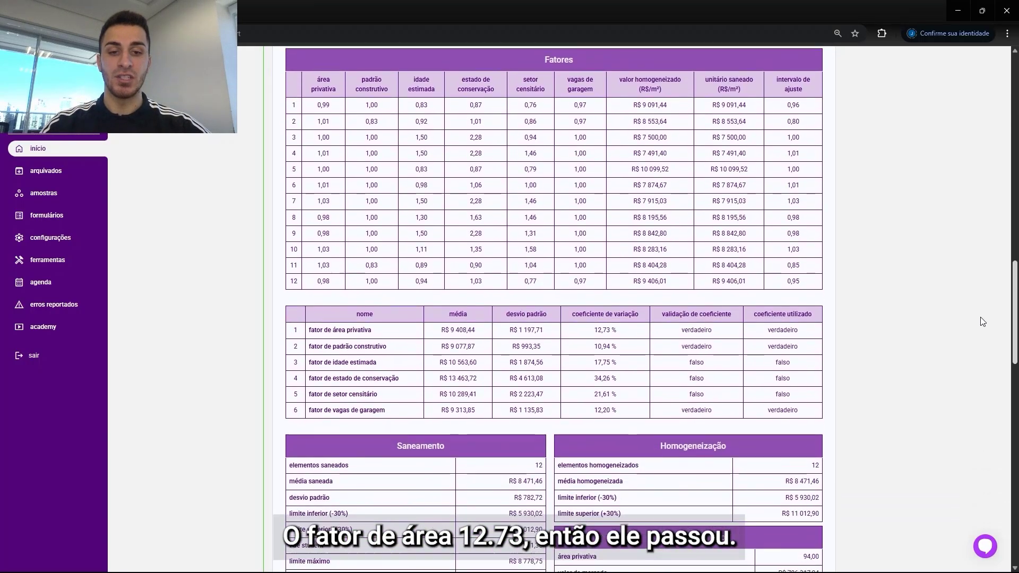
scroll(983, 321, up, 1)
Step: Check the validation and usage of the construction standard, parking and remaining factors
drag(620, 350, 592, 355)
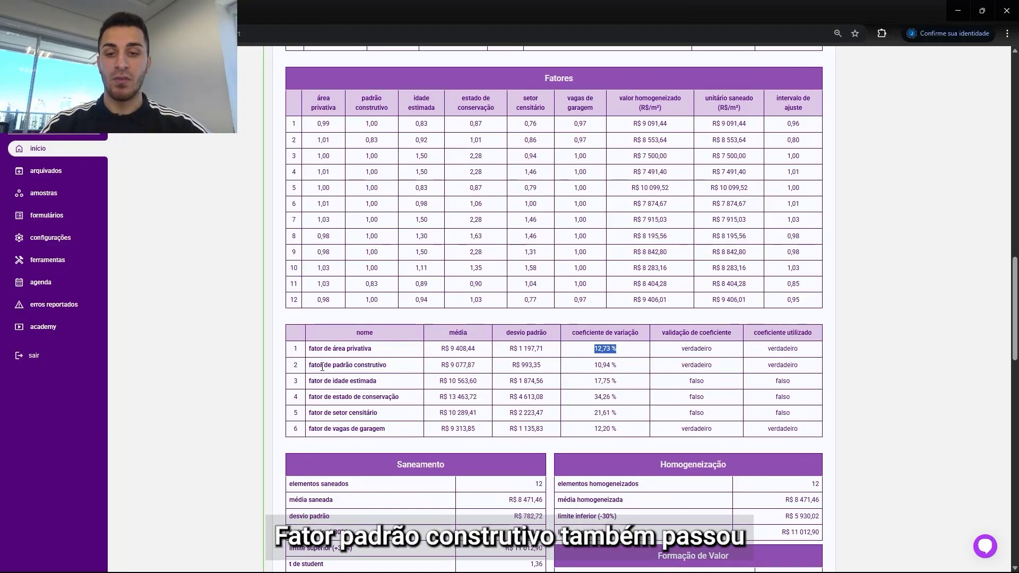
drag(321, 365, 619, 374)
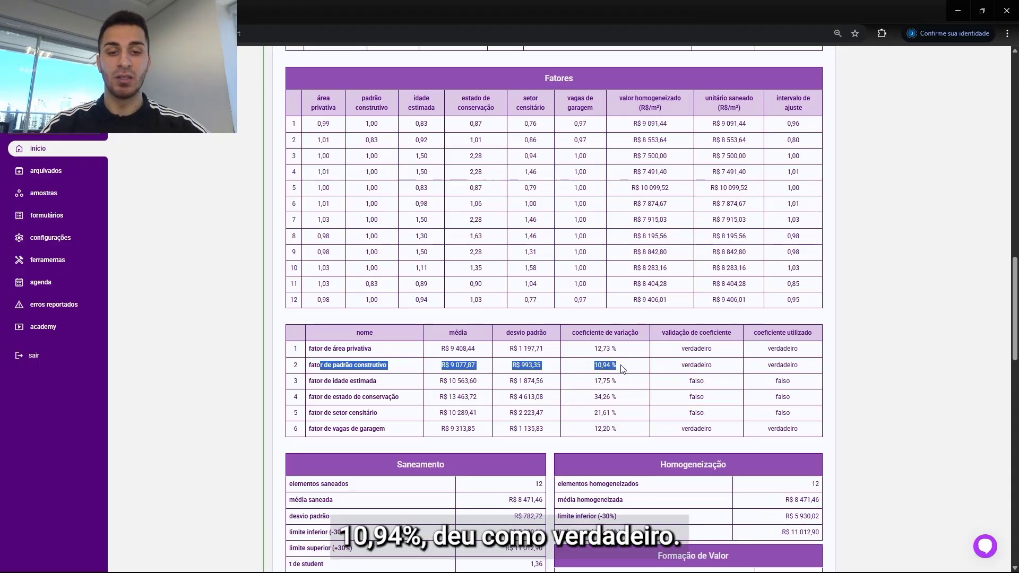
click(626, 369)
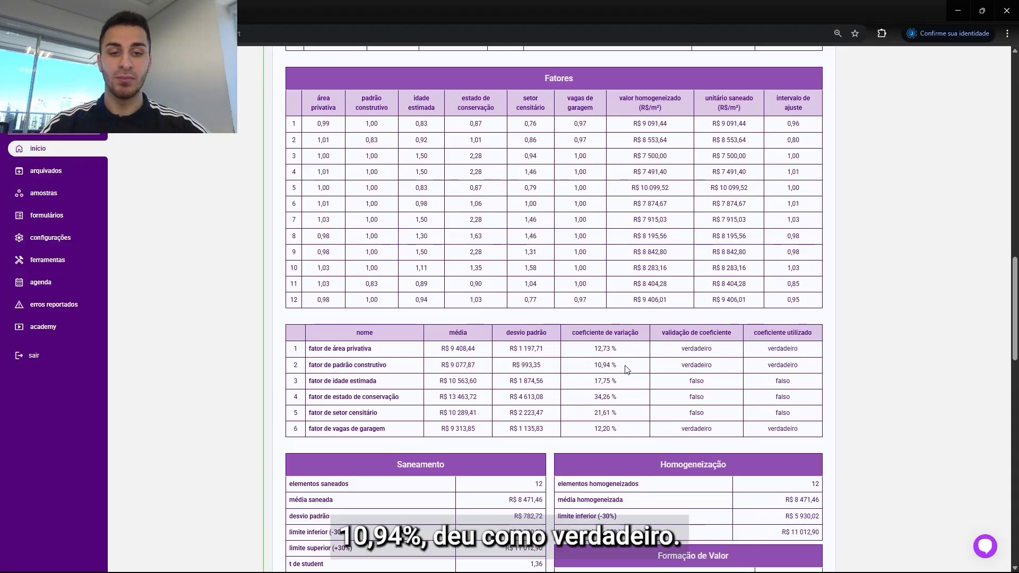
double_click(712, 366)
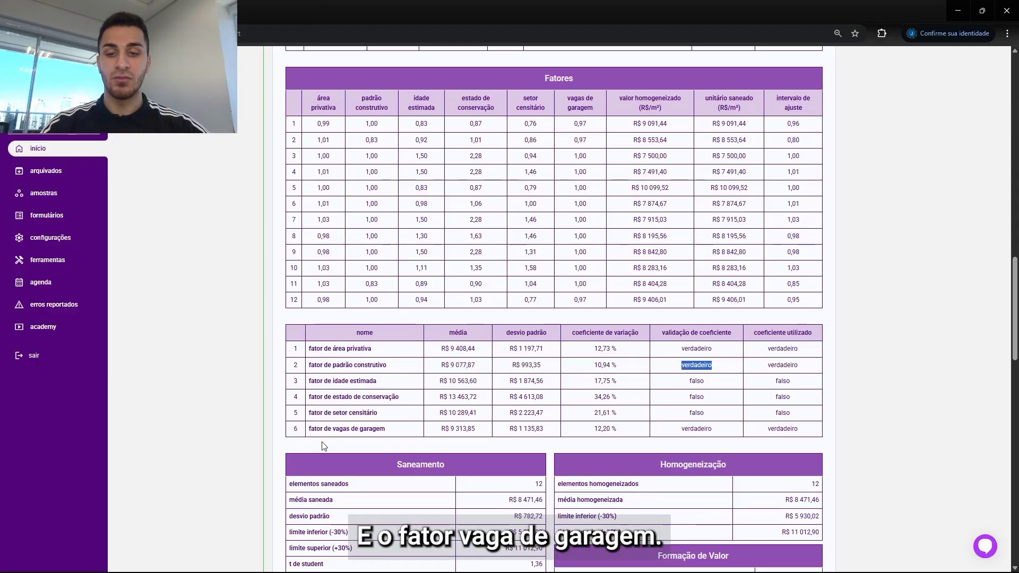
drag(328, 429, 427, 433)
drag(592, 429, 715, 436)
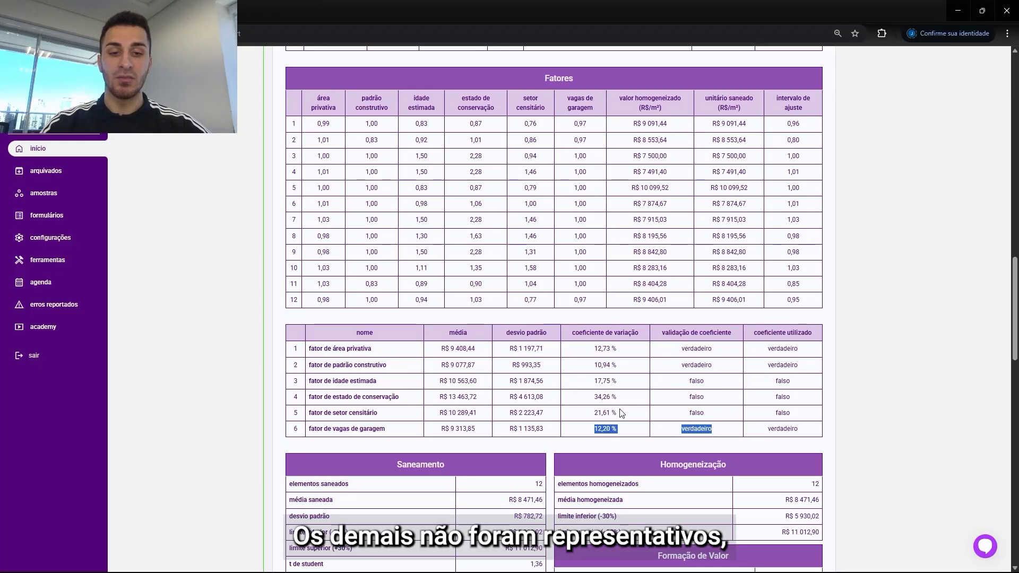
drag(619, 413, 319, 394)
click(725, 423)
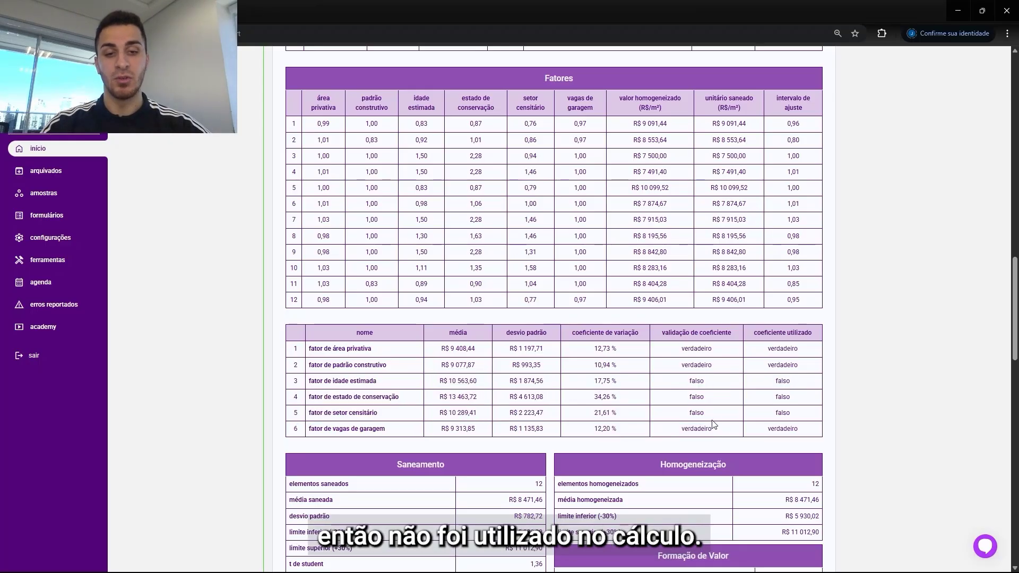
scroll(731, 401, down, 7)
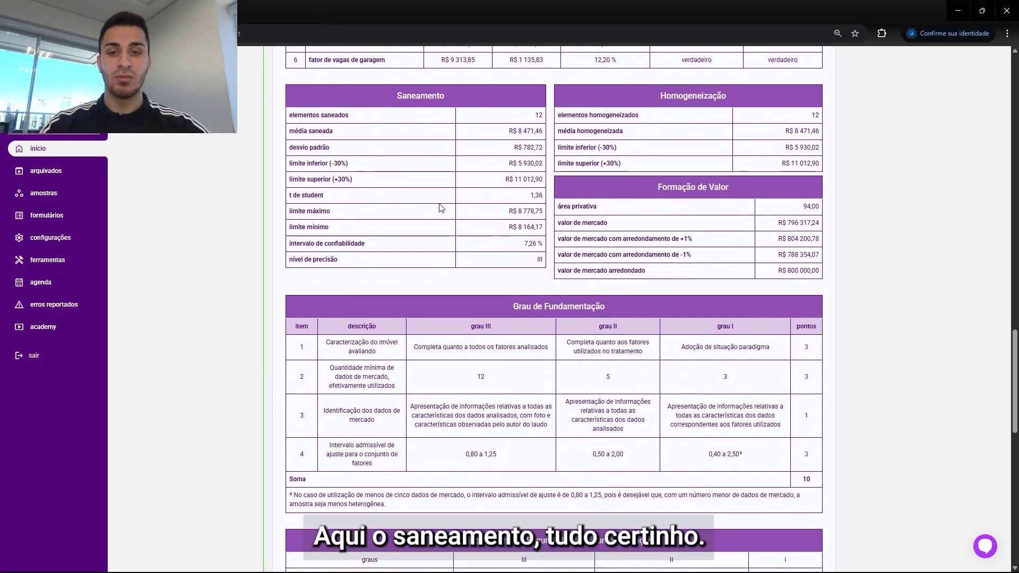
Step: Examine the sanitation, homogenization and value formation tables and the grade of substantiation classification
drag(309, 164, 355, 184)
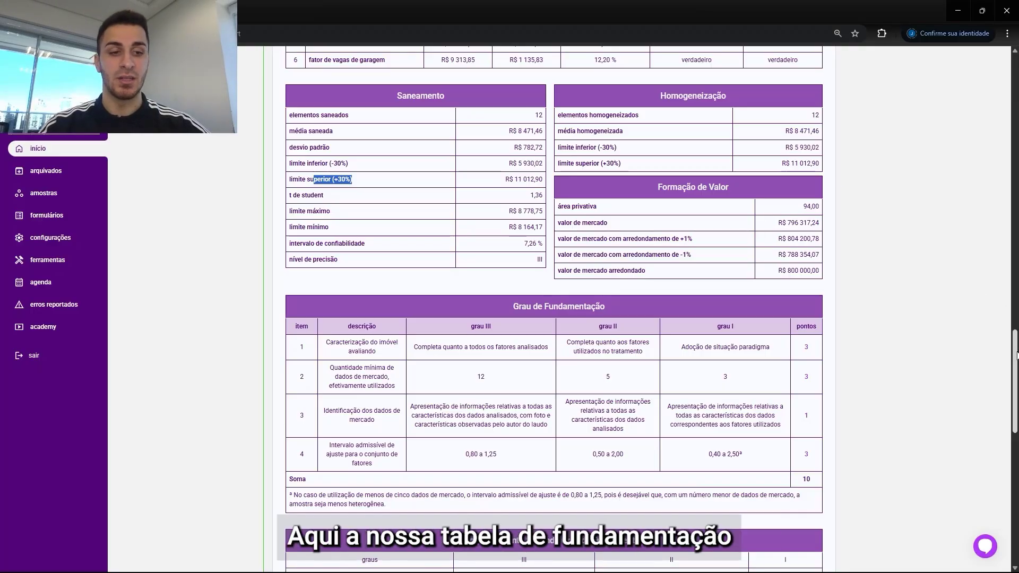
drag(1015, 354, 1015, 393)
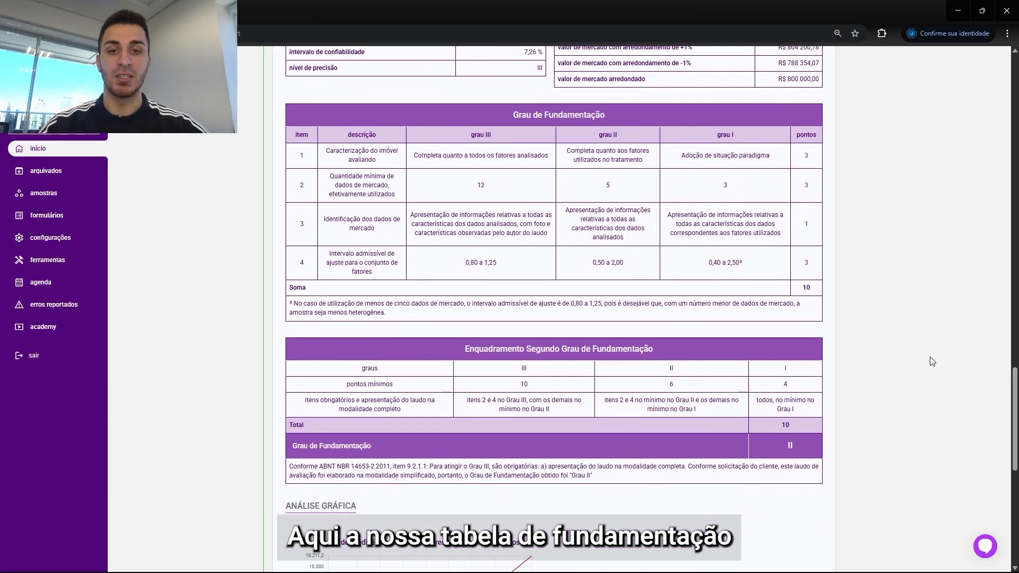
scroll(956, 389, down, 3)
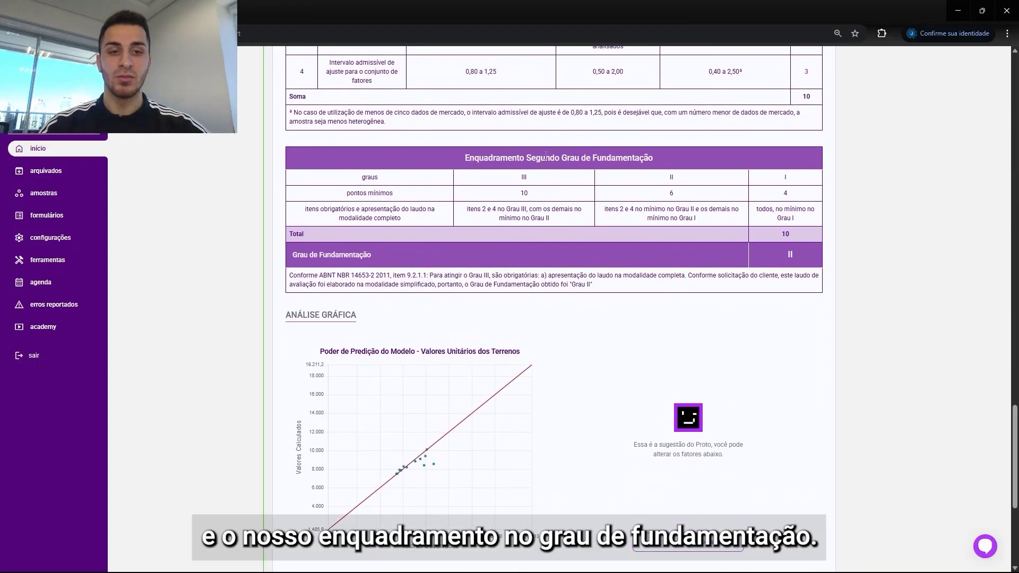
drag(1015, 431, 1015, 473)
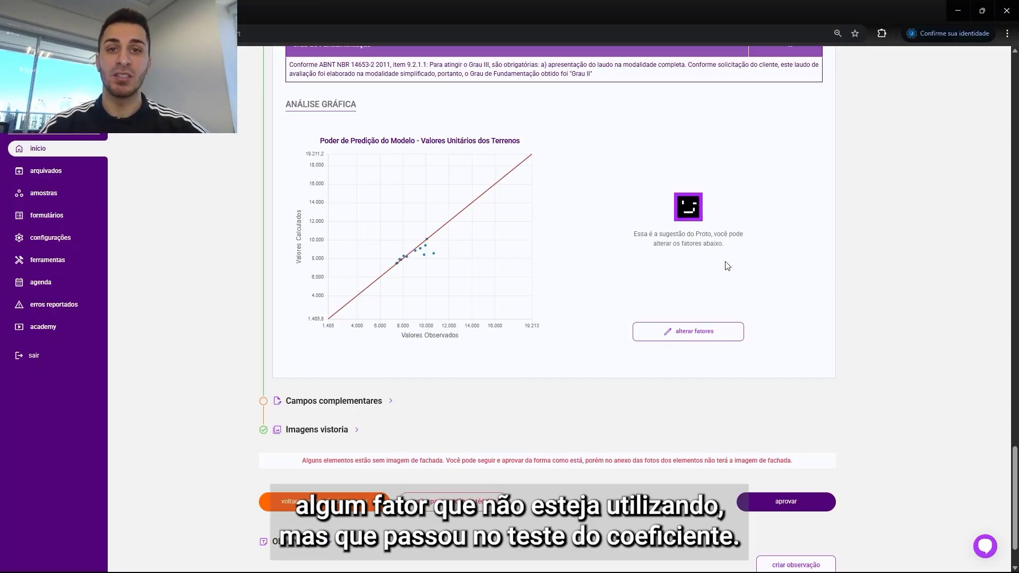
Step: Try switching off the construction standard factor in the factor settings, then cancel the dialog
click(714, 332)
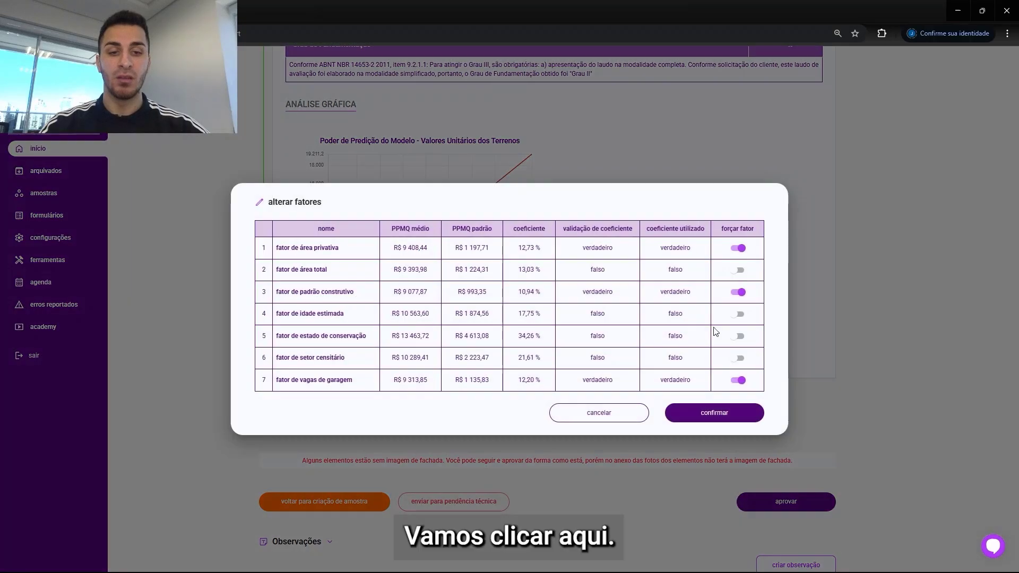
click(739, 293)
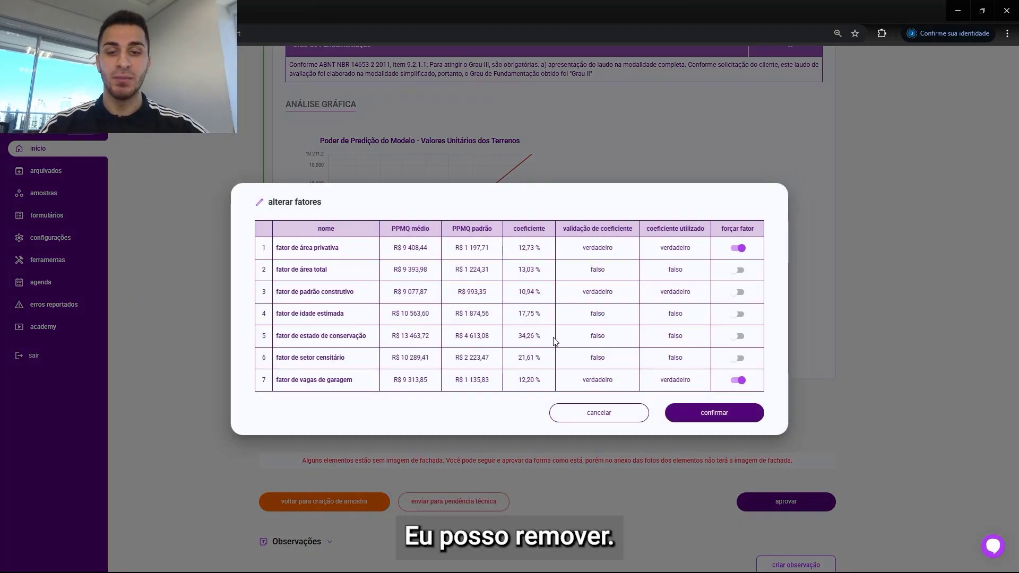
click(738, 292)
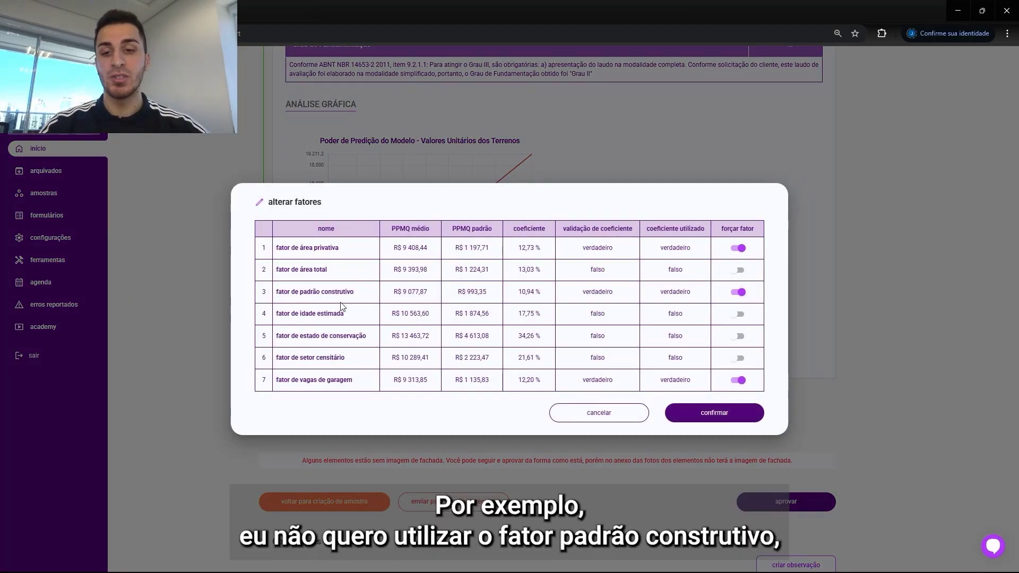
drag(369, 291, 276, 292)
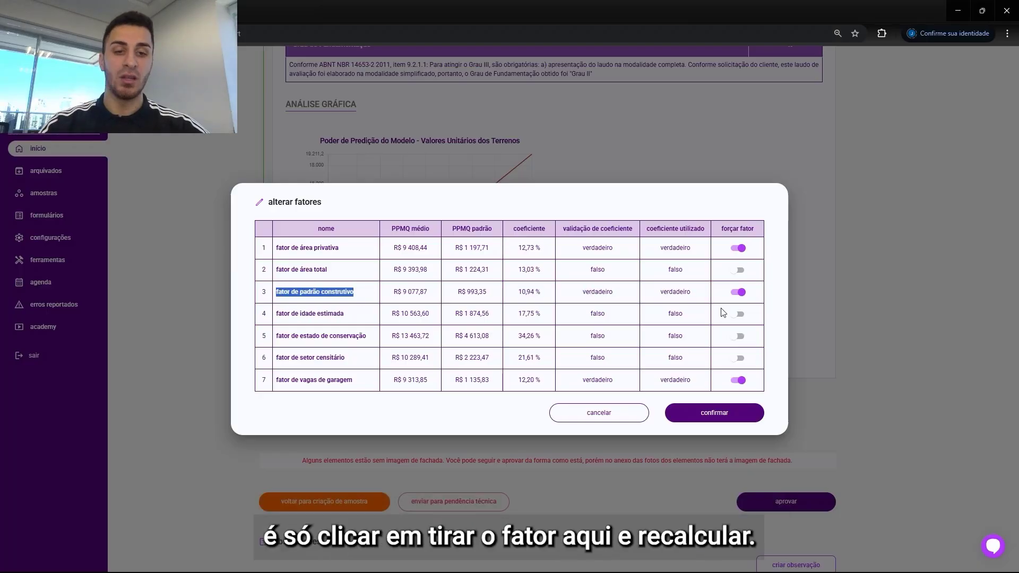
click(740, 296)
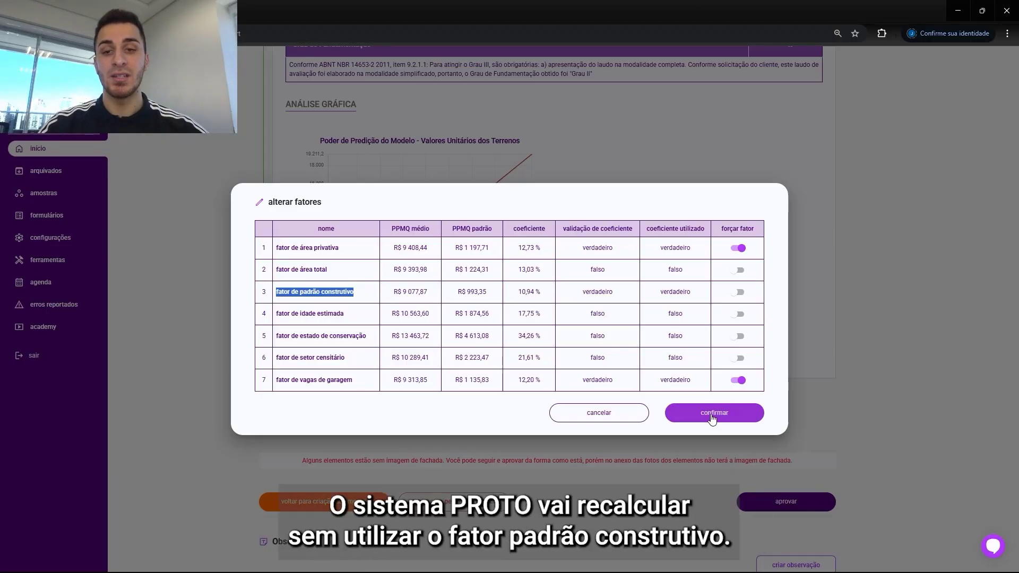
click(359, 285)
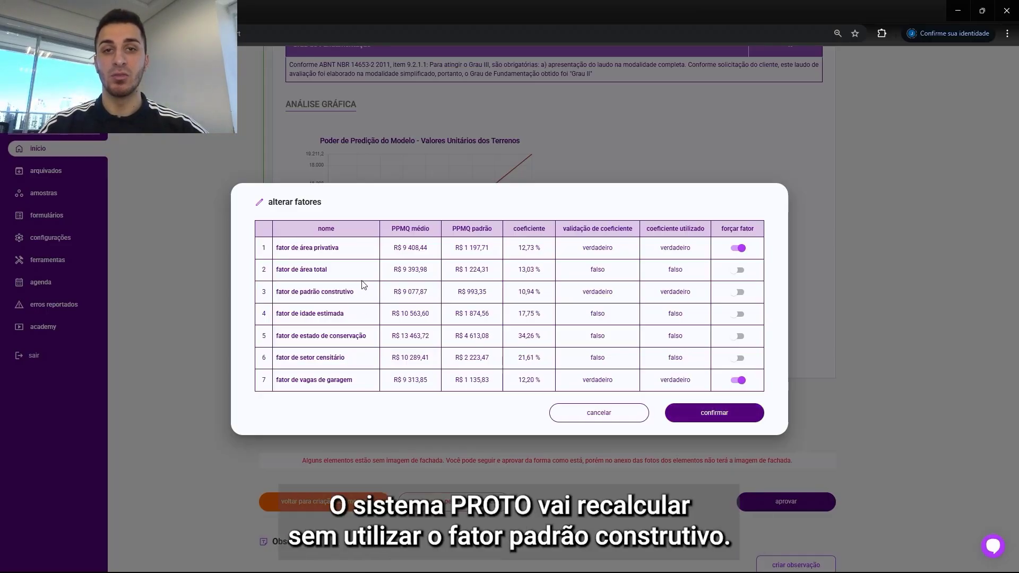
click(739, 293)
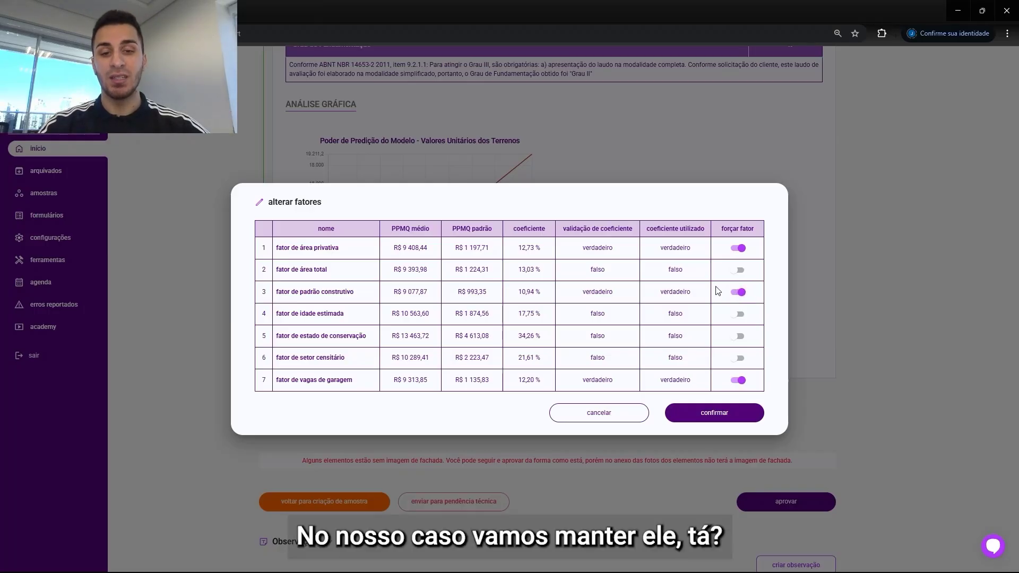
click(590, 419)
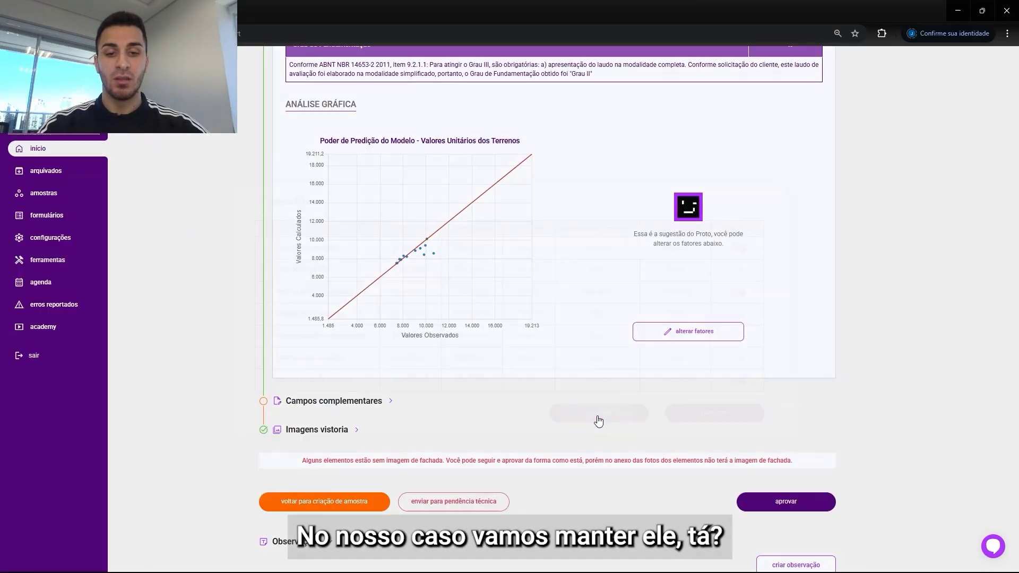
Step: Set the market diagnosis to performance Aparentemente Baixo, offers Aparentemente Alto and liquidity Sem Destaque
click(385, 403)
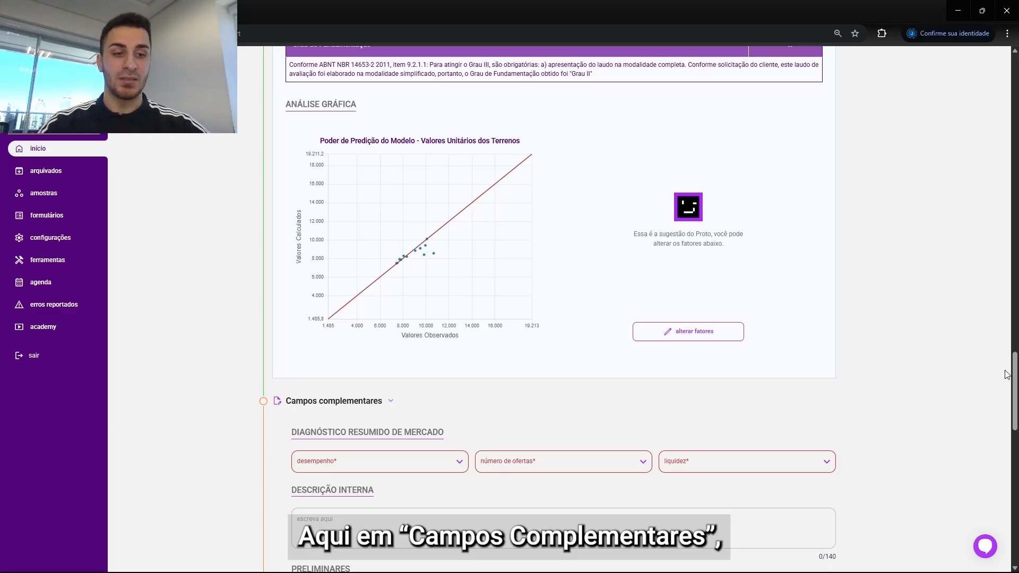
drag(1006, 374, 1010, 427)
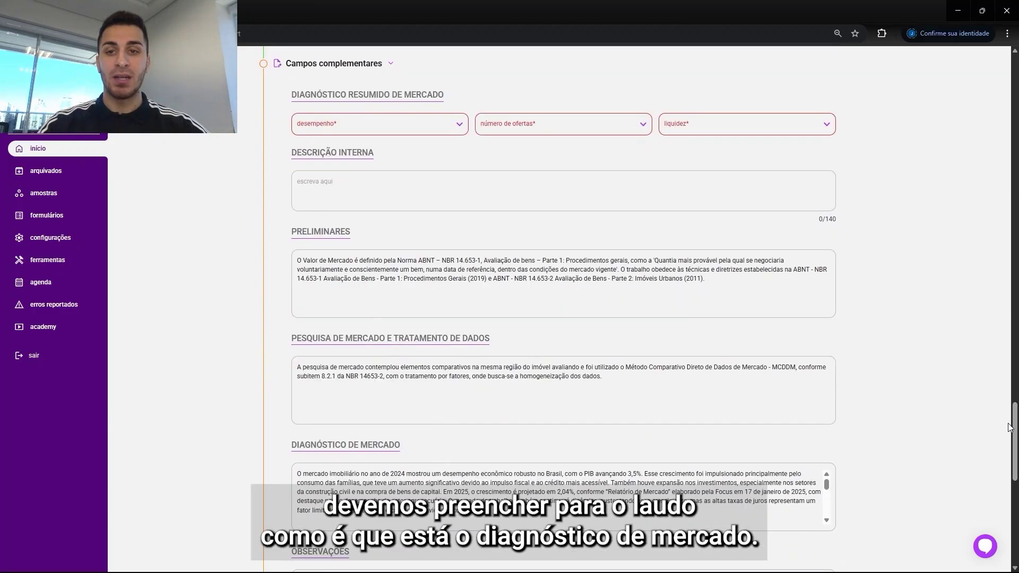
click(407, 127)
click(454, 89)
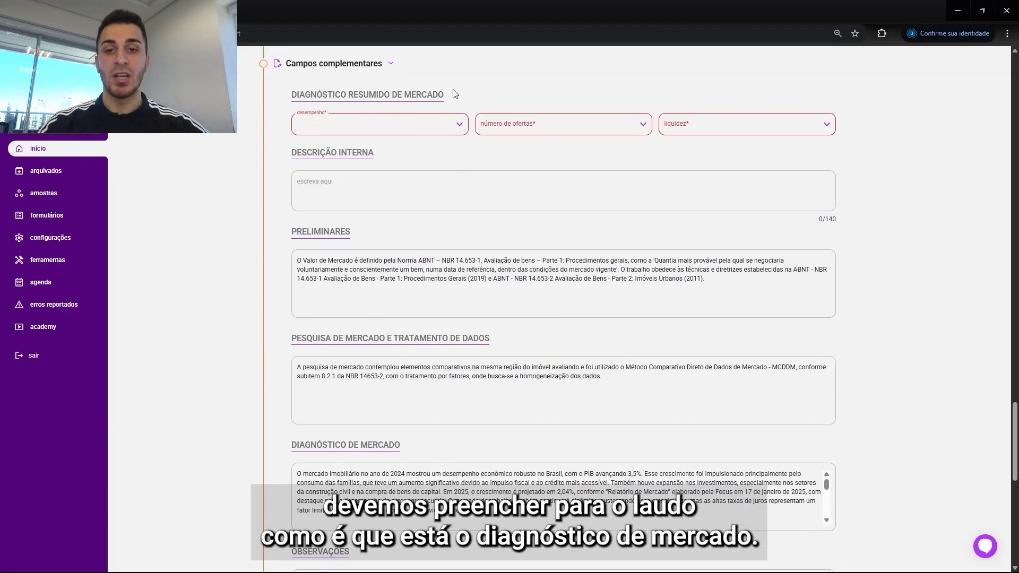
click(428, 124)
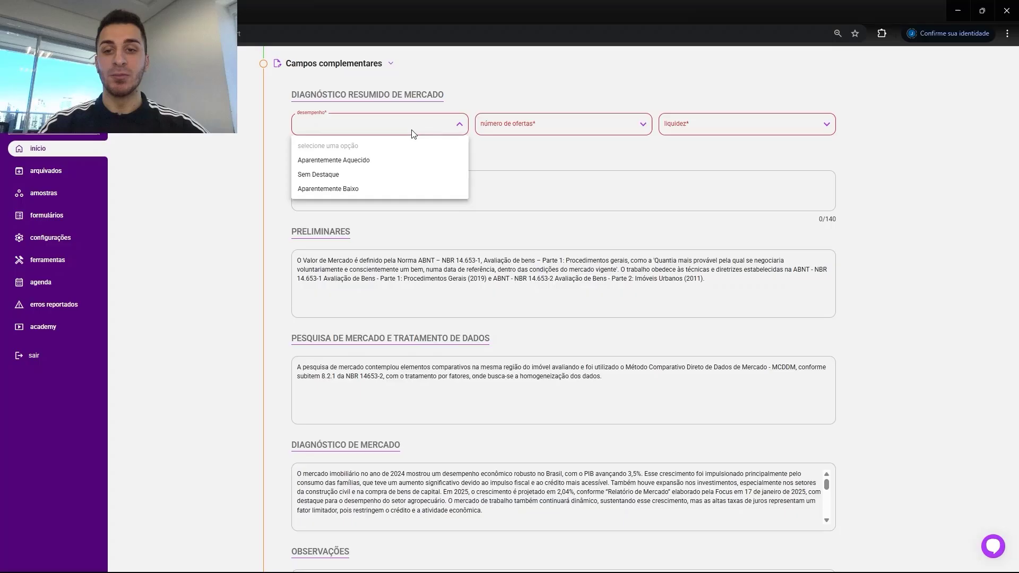
click(355, 190)
click(522, 128)
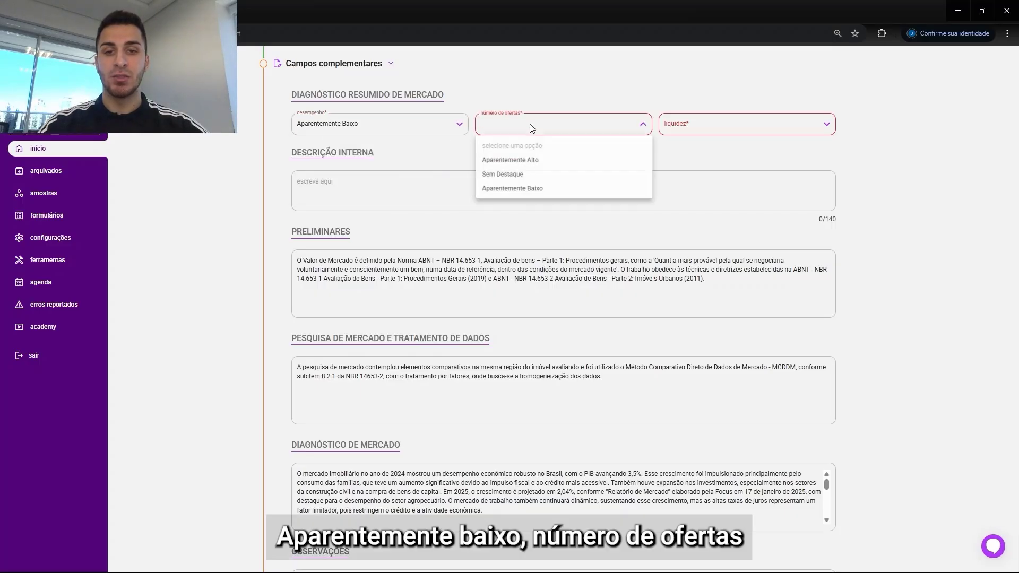
click(527, 166)
click(704, 125)
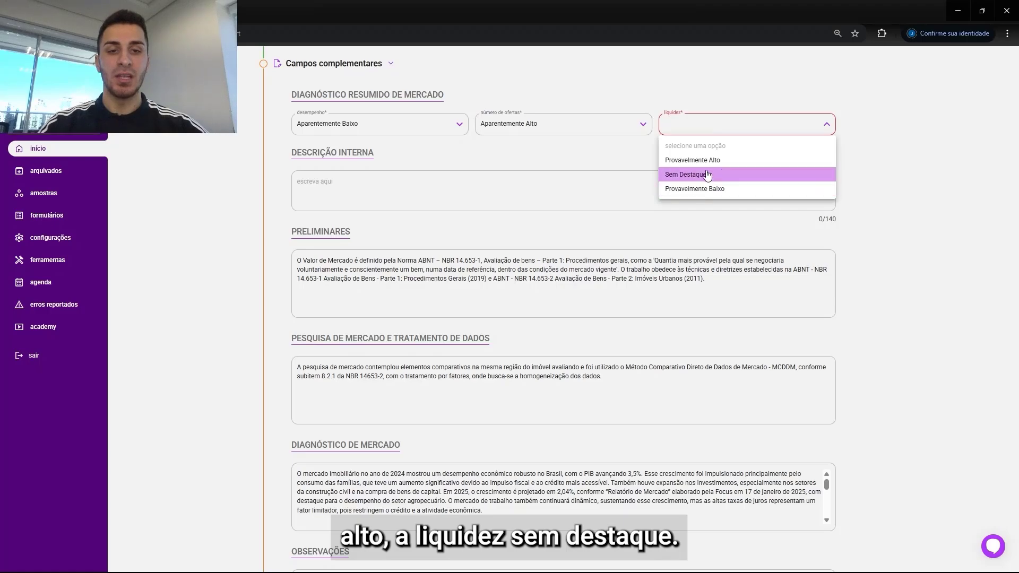
click(708, 175)
Step: Enter the internal description "1 Cozinha, 3 Dormitórios, 2 Banheiros e 1Sala"
click(495, 196)
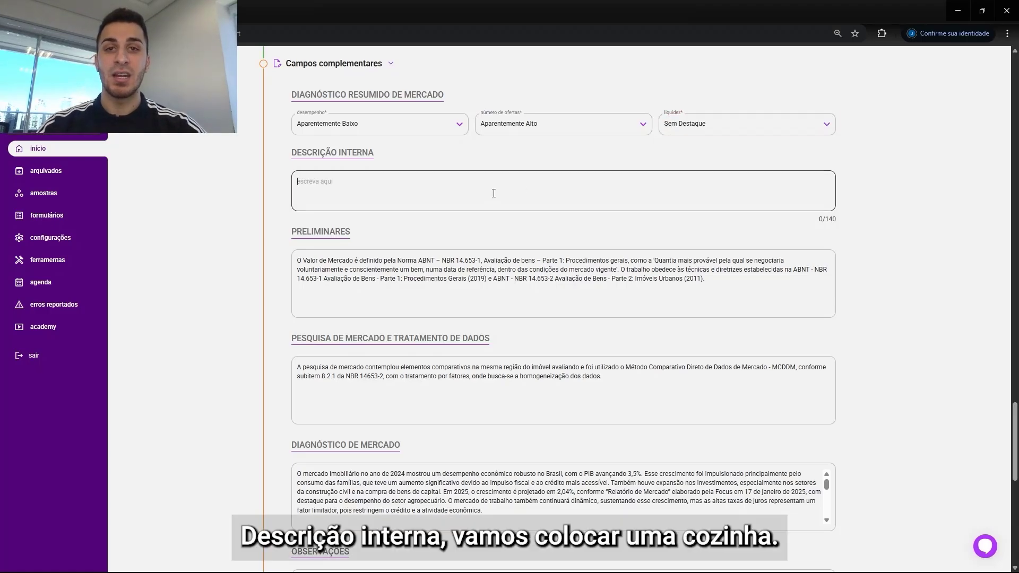
text(1 co)
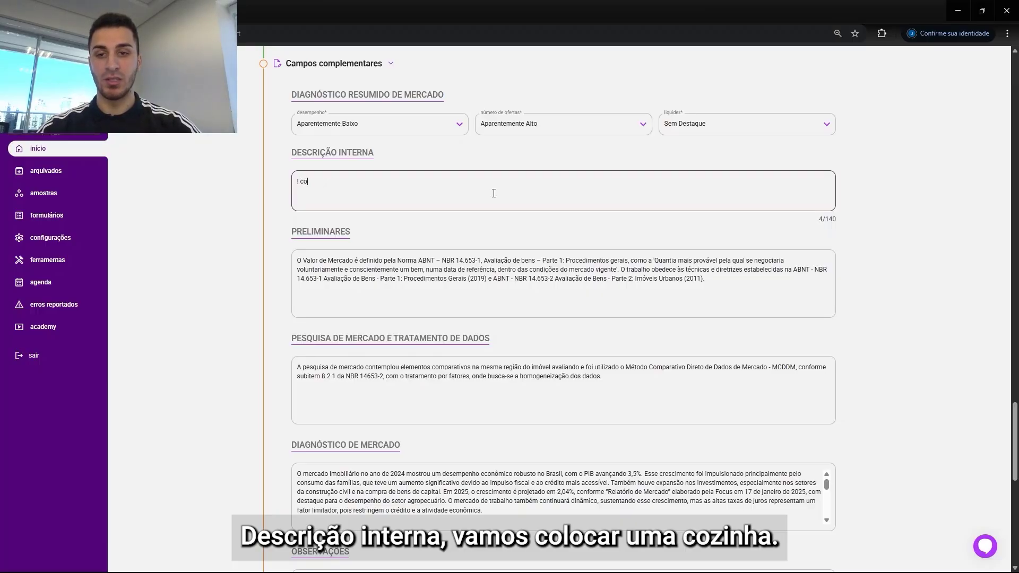
key(BackSpace)
key(BackSpace)
key(BackSpace)
text(Cozinha, 3 Dormit´[or)
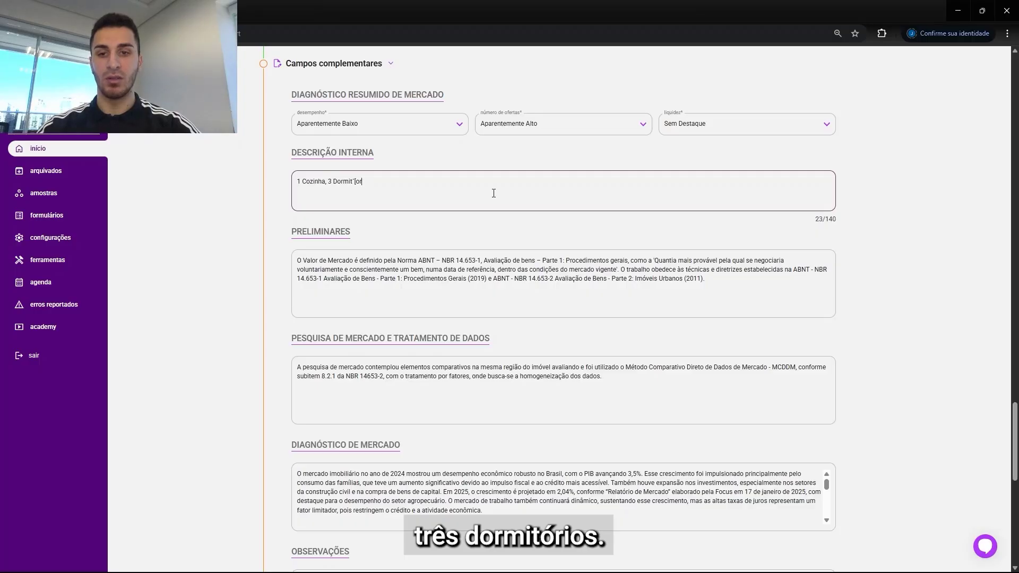
key(BackSpace)
key(BackSpace)
key(BackSpace)
key(BackSpace)
text(órios, @ ba)
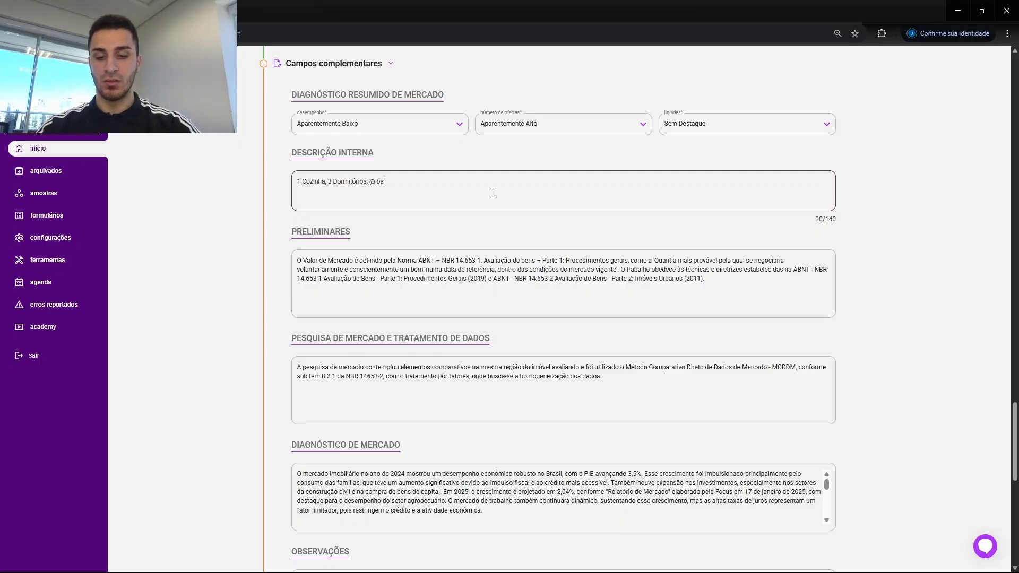
key(BackSpace)
key(BackSpace)
key(BackSpace)
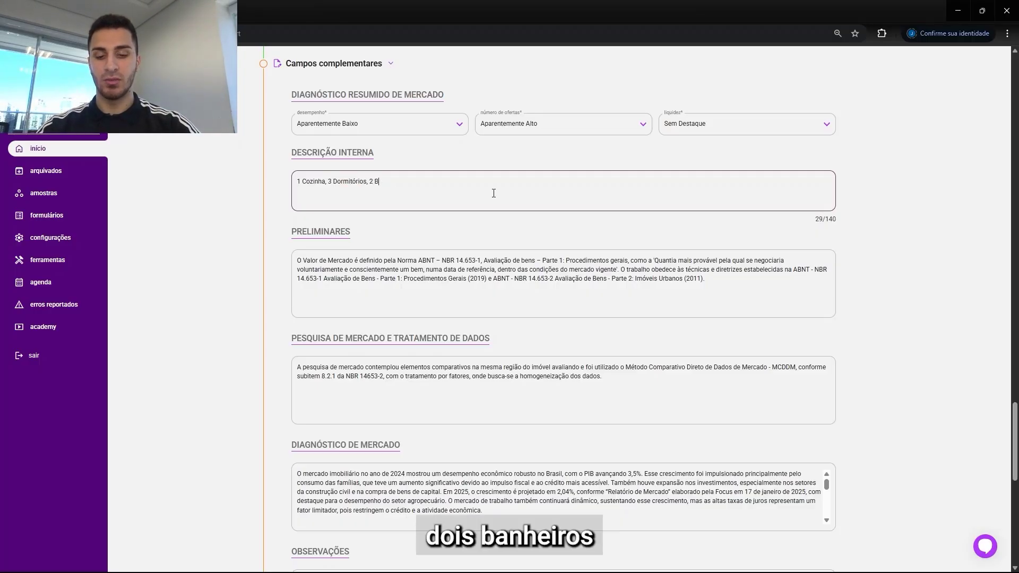
text(Banheiros e 1Sala.)
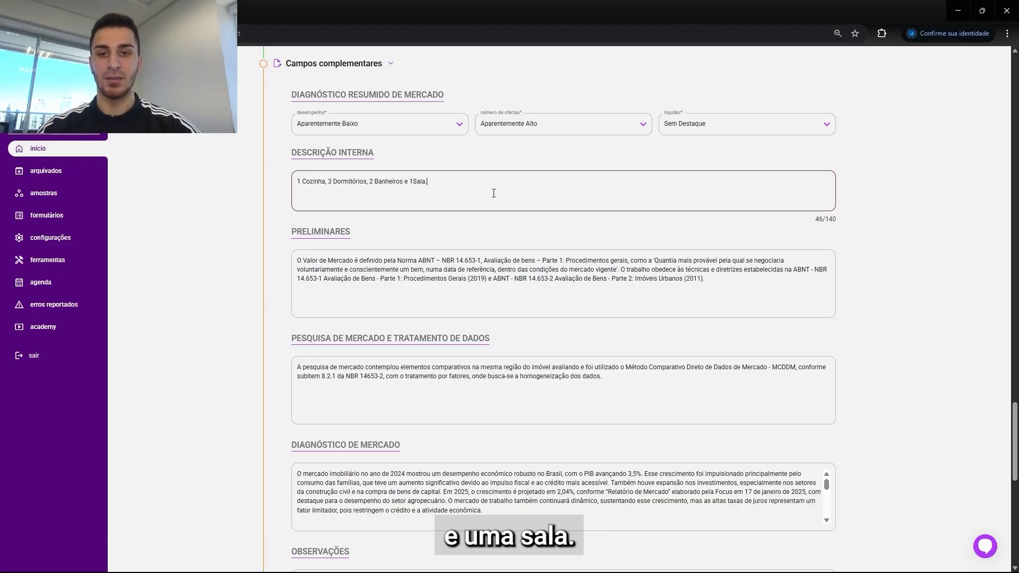
Step: Enter "Nihil." as the observations and save the complementary field changes
drag(1016, 424, 1016, 448)
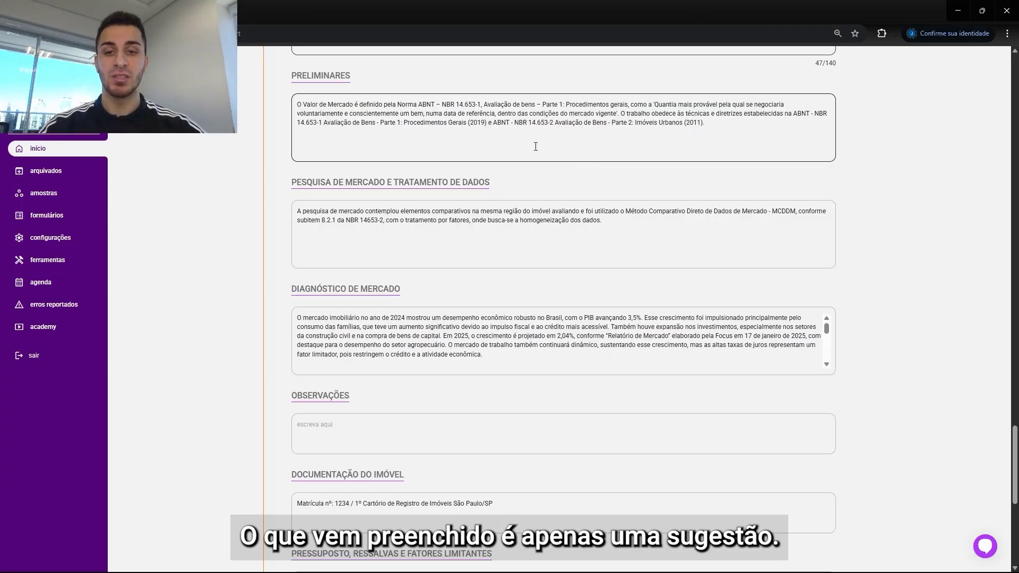
scroll(536, 147, down, 3)
click(396, 280)
text(Nihil.)
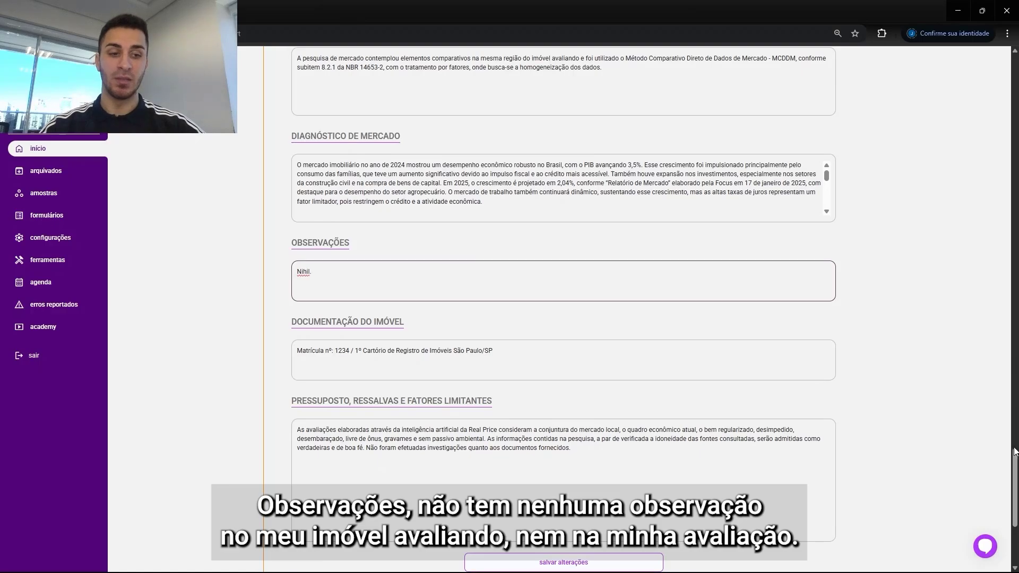
scroll(1015, 452, down, 2)
click(595, 460)
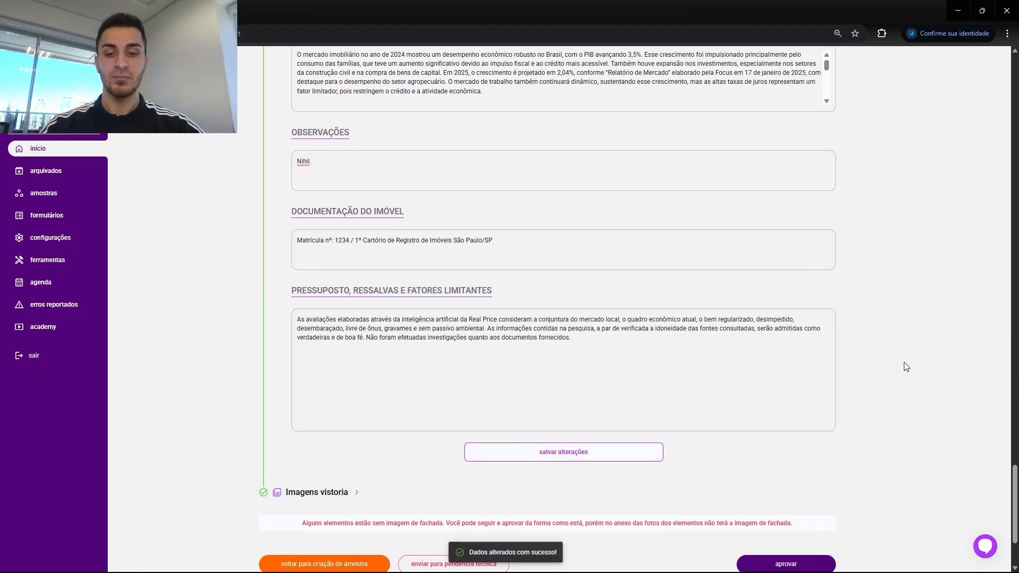
Step: Open the inspection images gallery, select the kitchen and bedroom photos and confirm the image selection
scroll(1013, 483, down, 2)
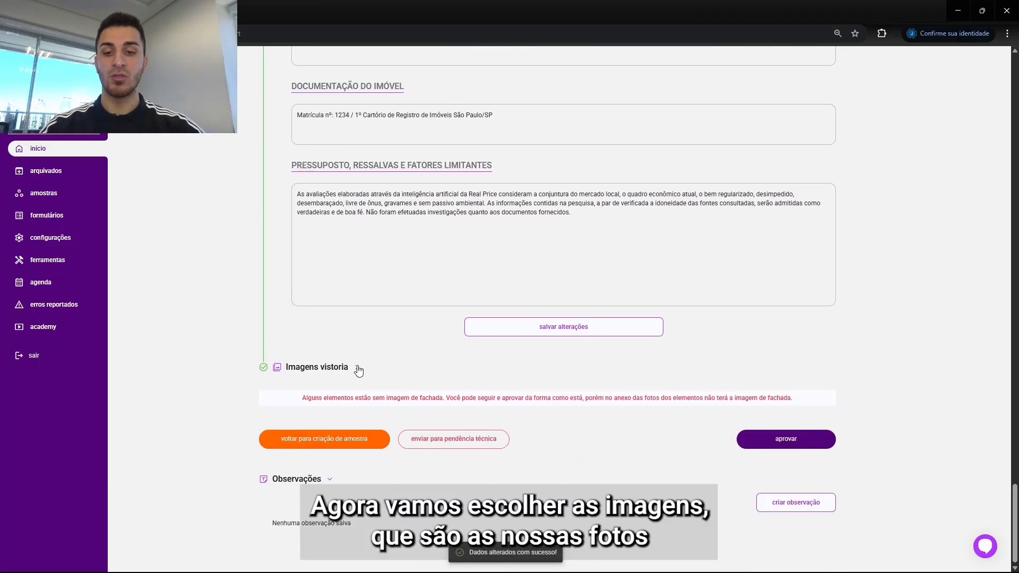
click(358, 368)
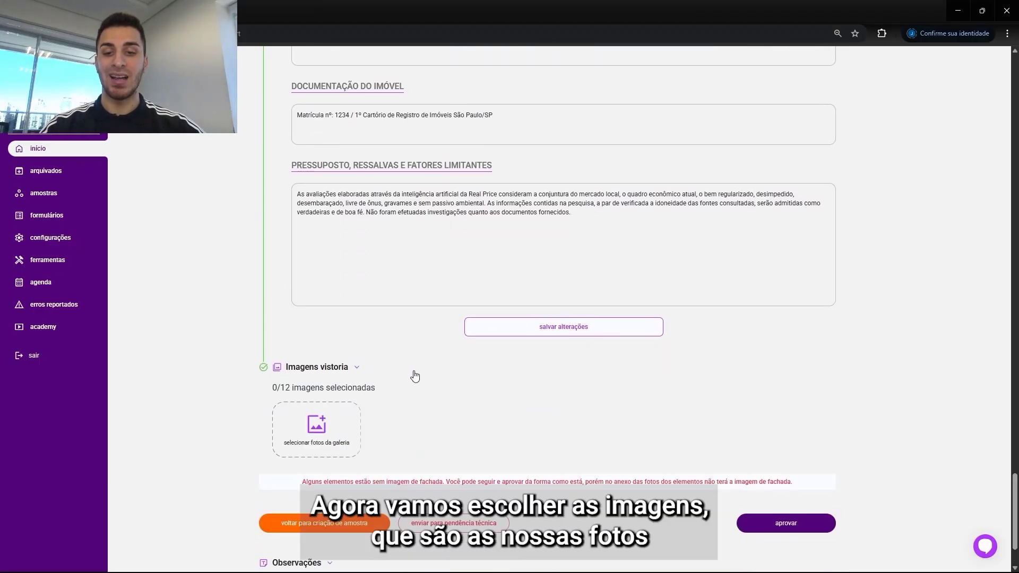
click(333, 431)
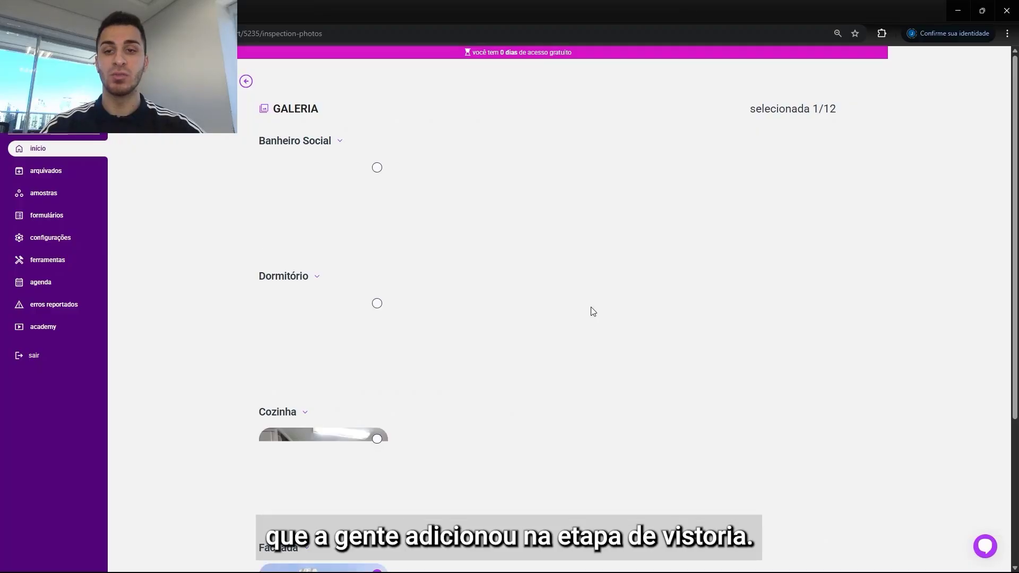
scroll(994, 414, down, 3)
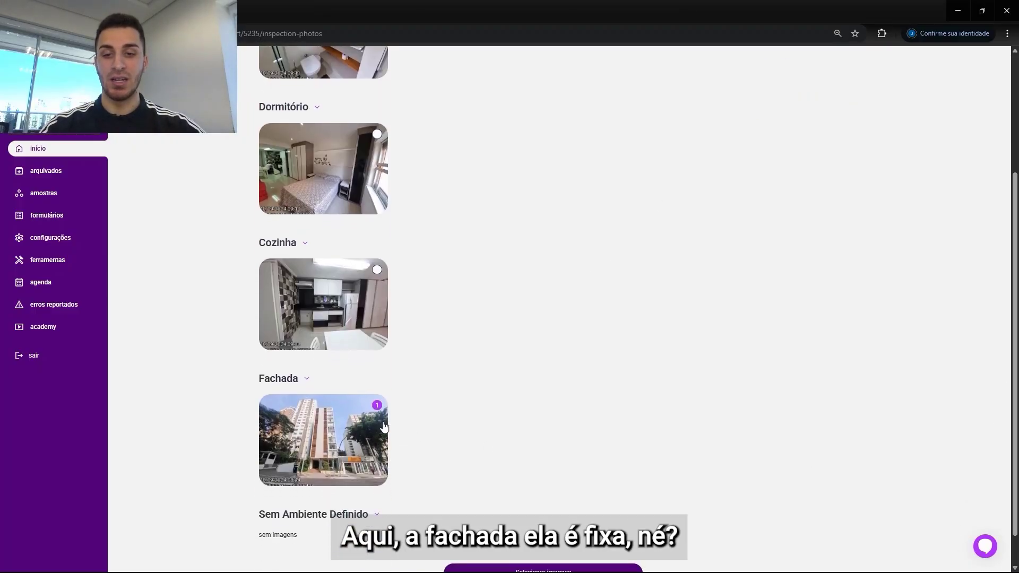
click(377, 133)
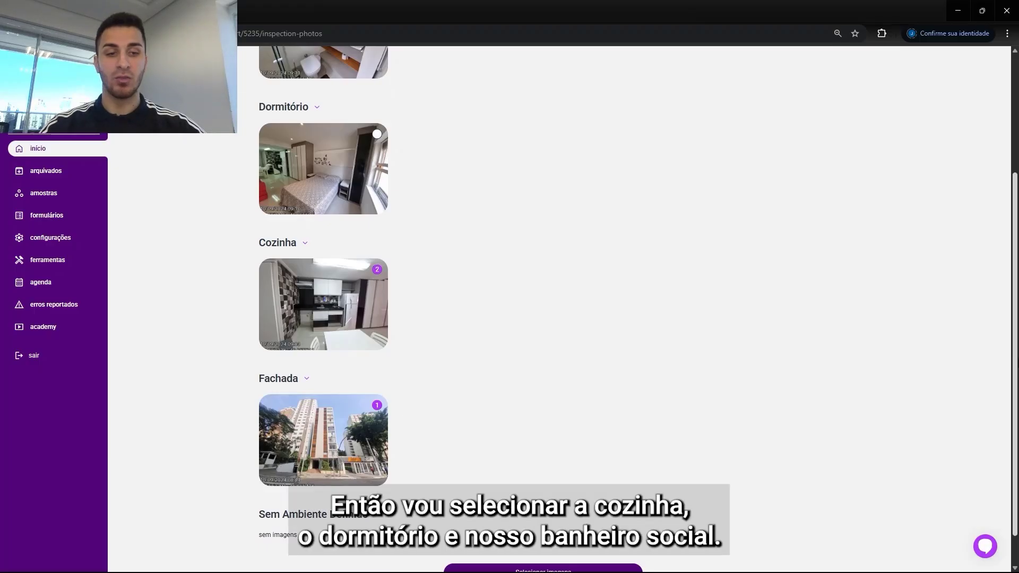
scroll(592, 195, up, 3)
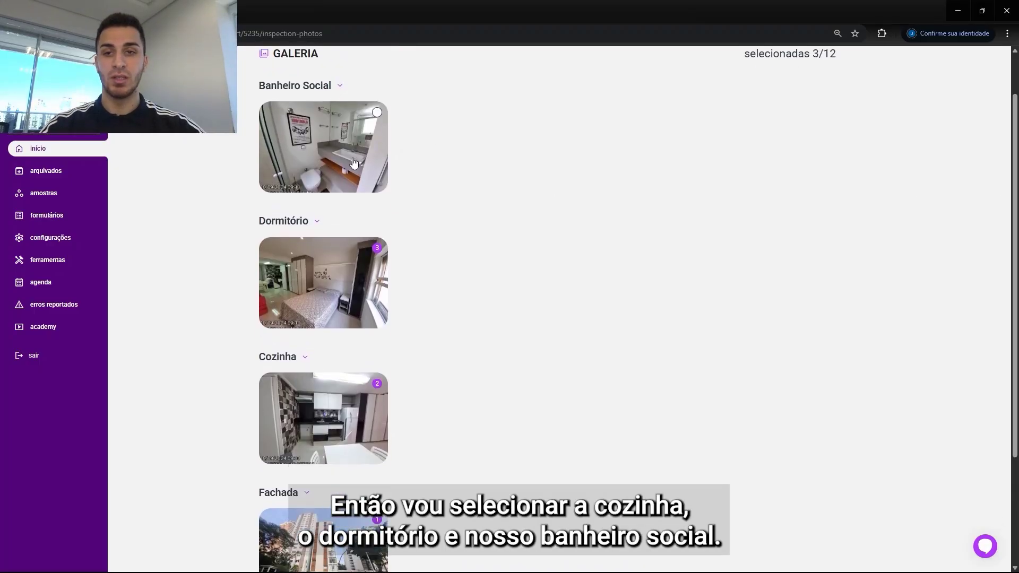
scroll(649, 451, down, 3)
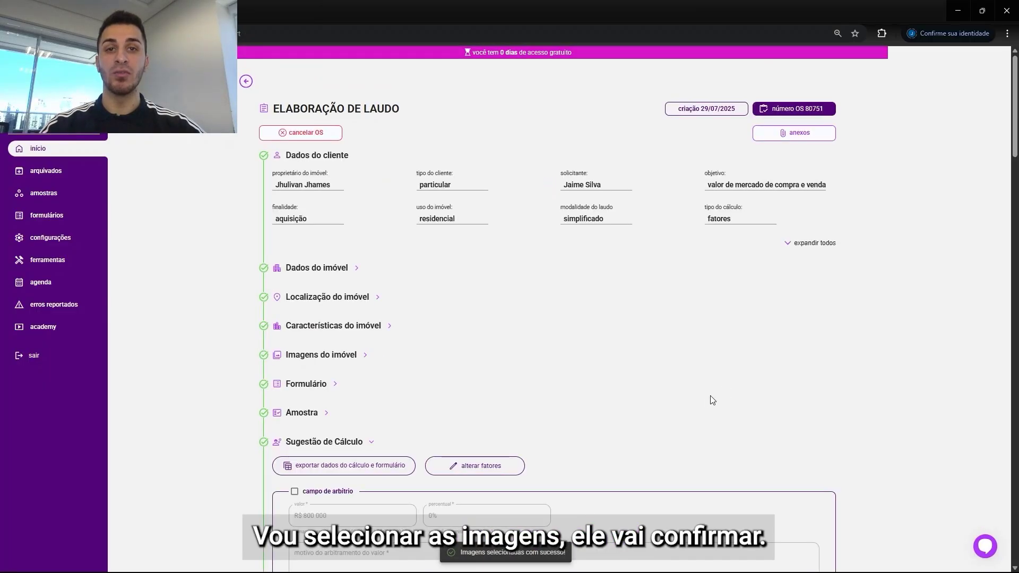
mouse_move(1015, 128)
mouse_down()
mouse_move(1006, 276)
mouse_move(969, 507)
mouse_move(952, 535)
mouse_move(1016, 130)
mouse_up()
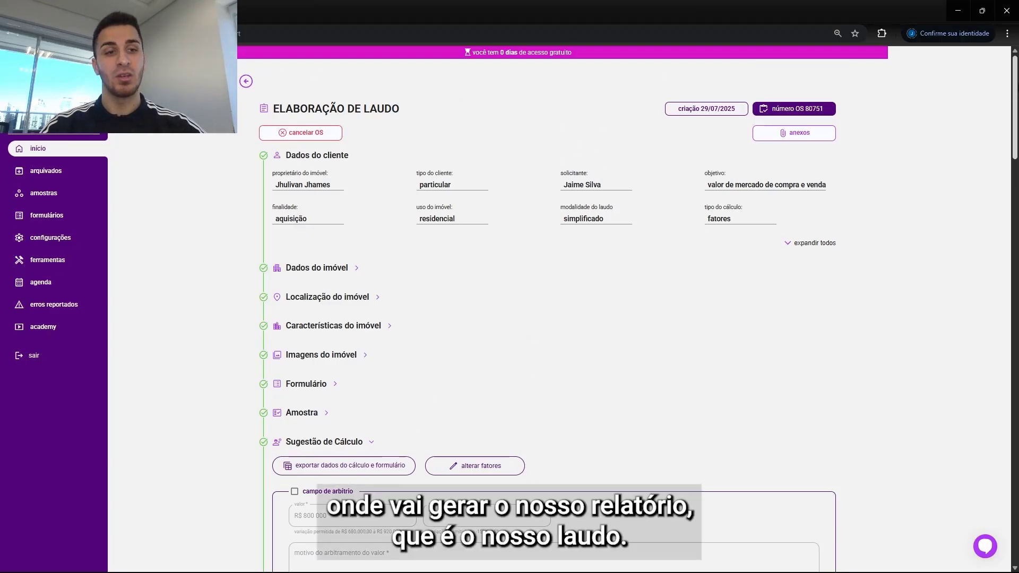
Step: Approve the report elaboration and confirm changing the service order's status to review and approval
scroll(938, 460, down, 10)
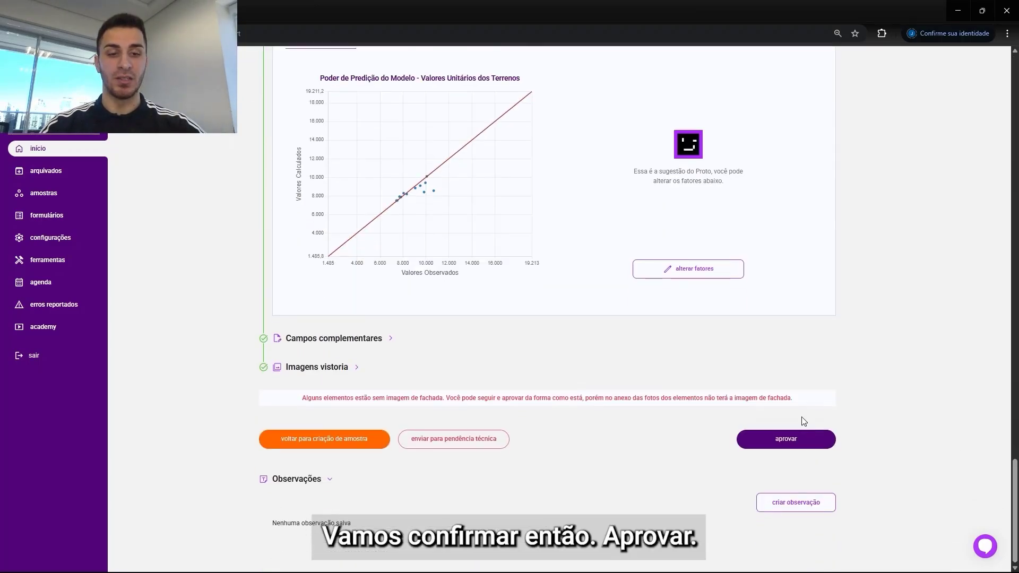
click(787, 438)
double_click(581, 272)
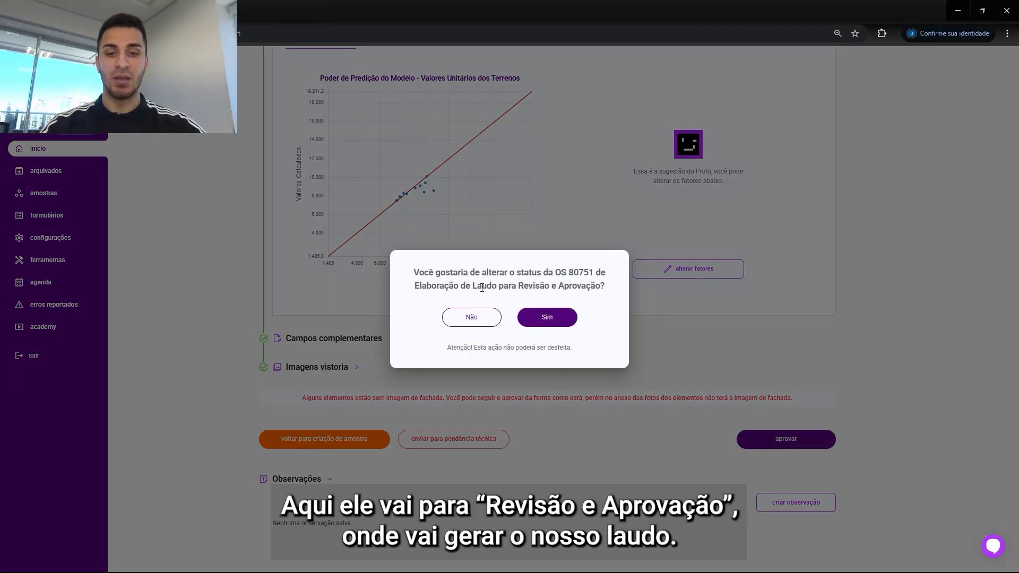
drag(482, 286, 606, 287)
click(557, 317)
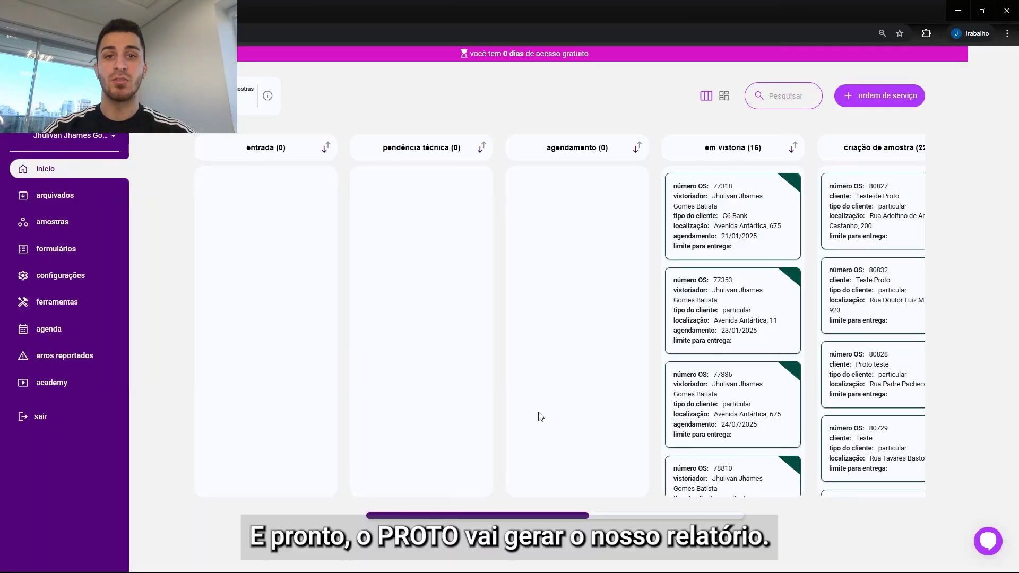
Step: Open the service order card from the review and approval column of the board
drag(496, 515, 703, 496)
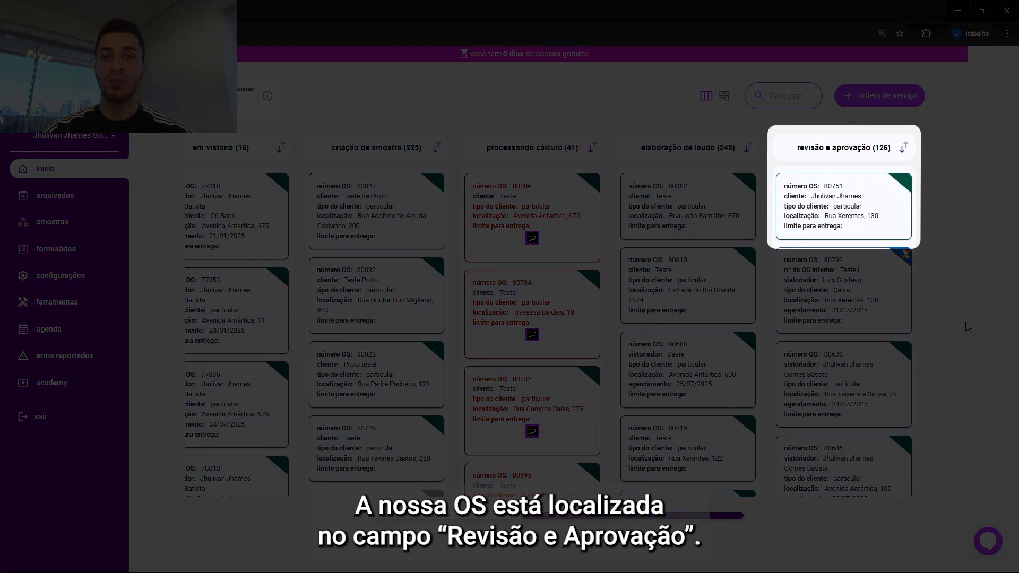
click(881, 239)
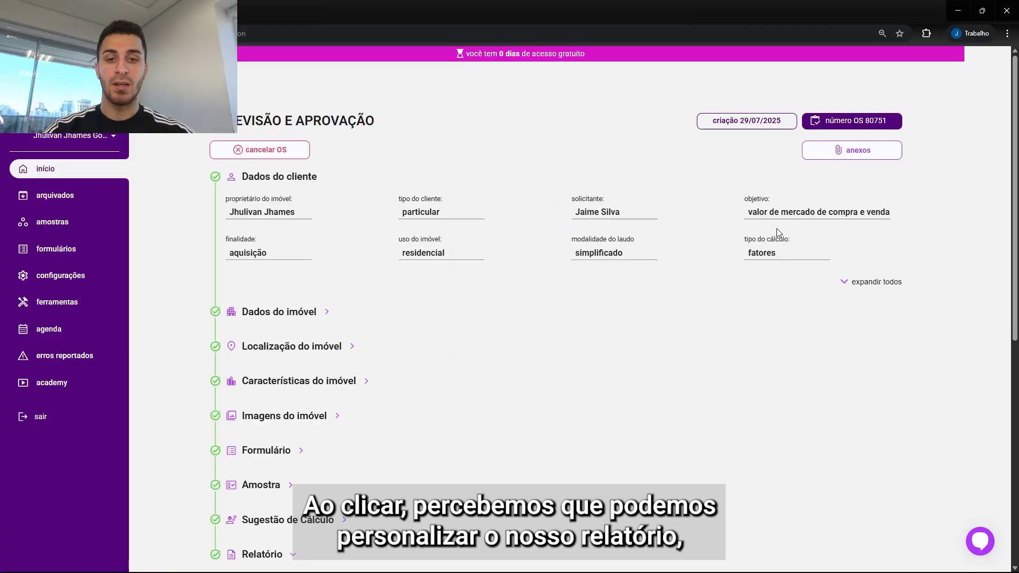
scroll(1003, 121, down, 3)
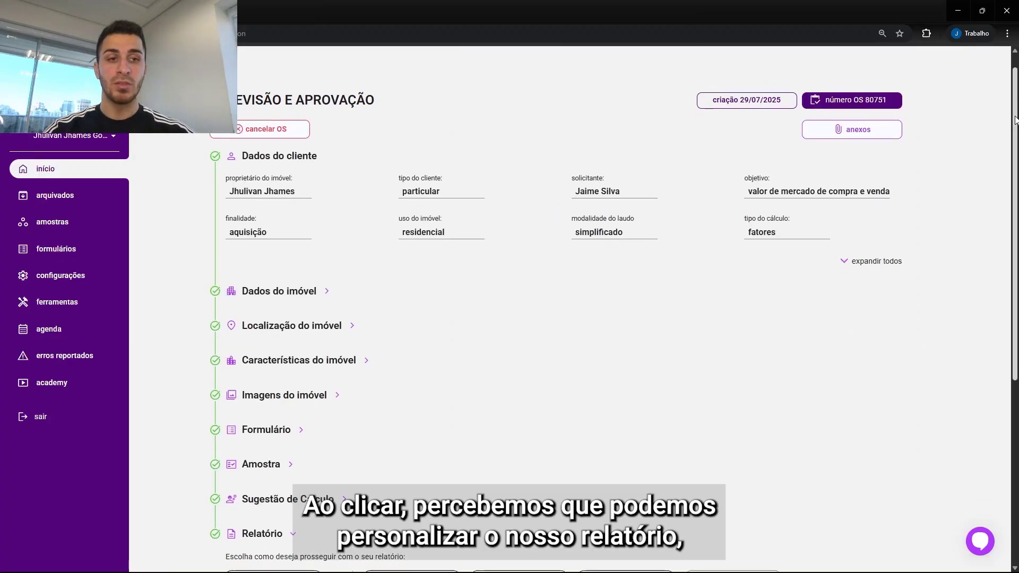
scroll(742, 149, down, 2)
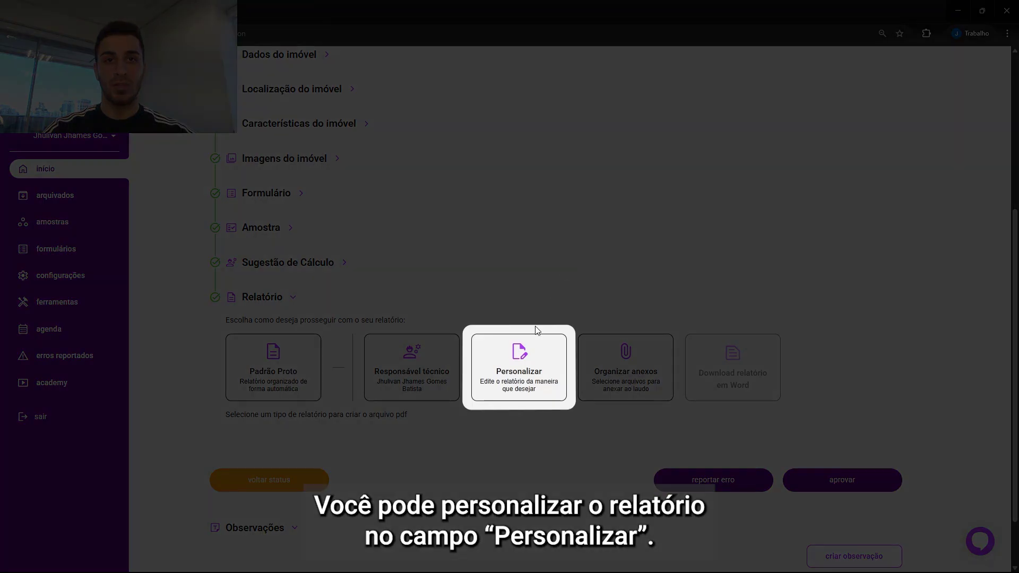
Step: Generate the report PDF using the Padrão Proto option
click(527, 354)
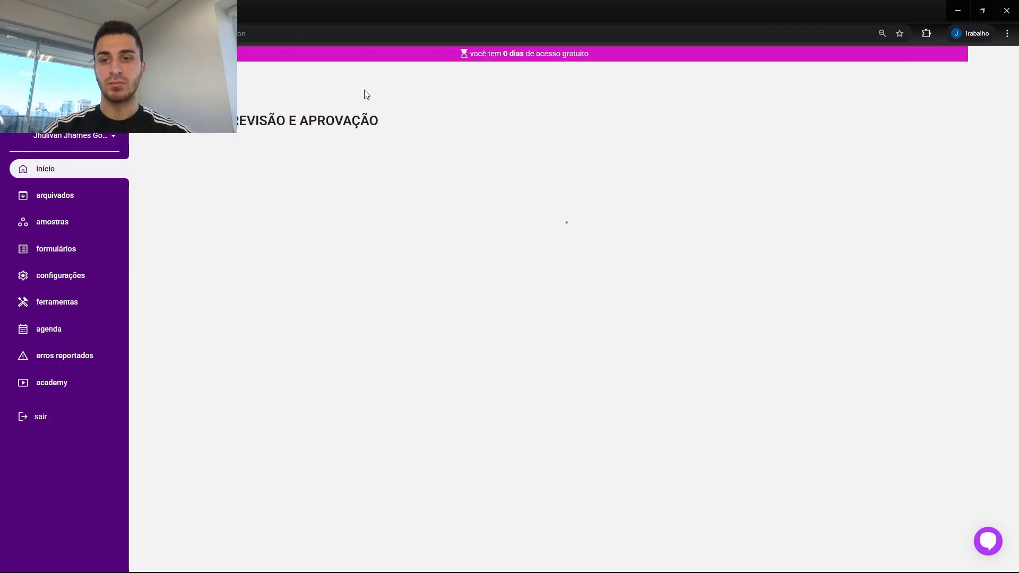
scroll(987, 212, down, 5)
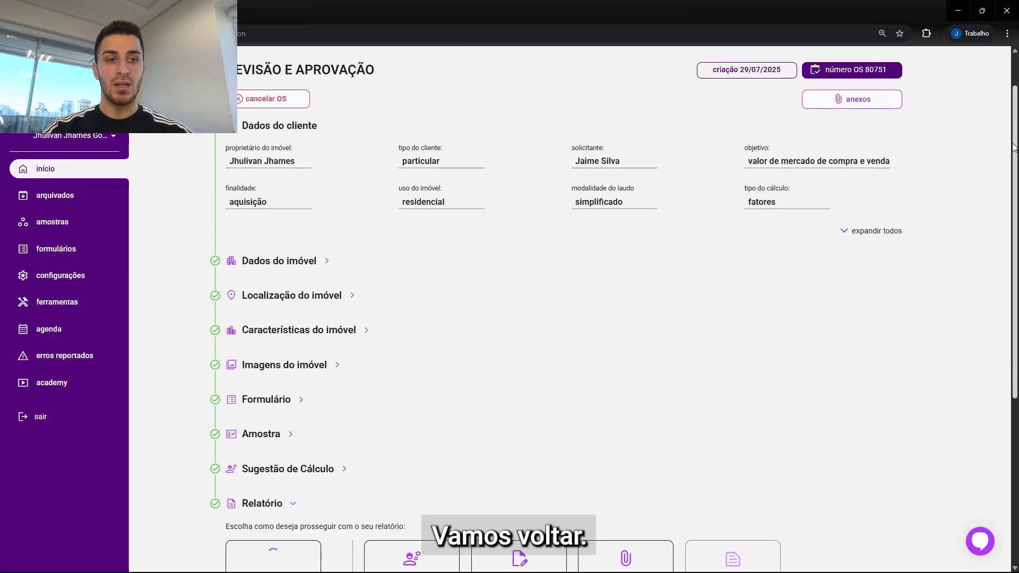
click(300, 379)
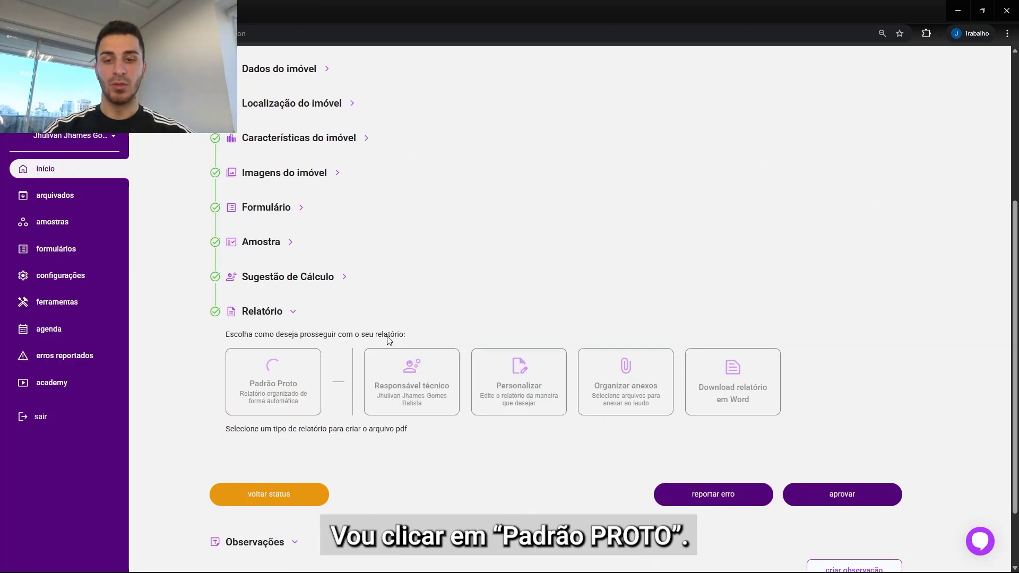
scroll(1013, 138, up, 5)
scroll(791, 206, down, 5)
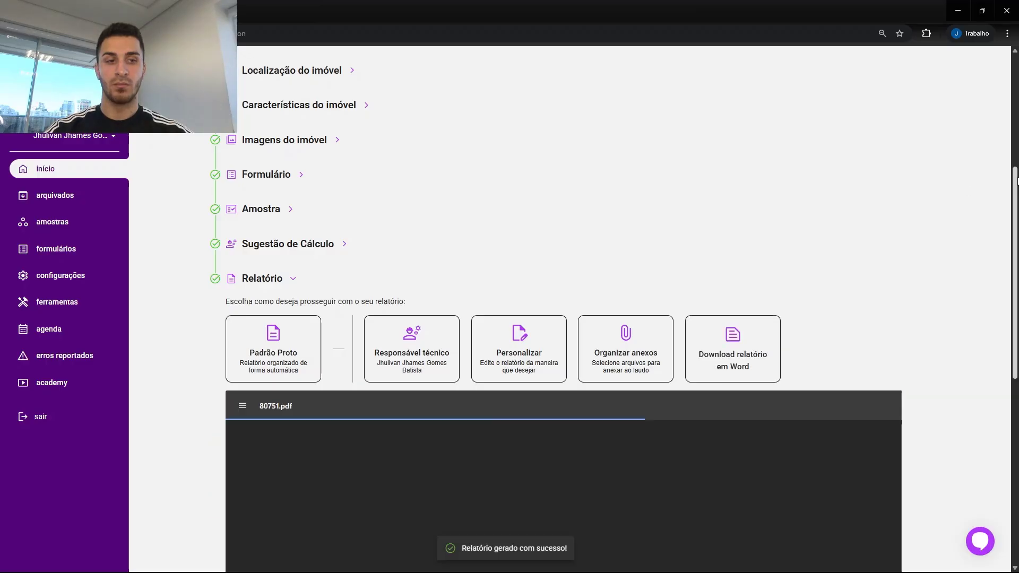
drag(1018, 255, 1018, 294)
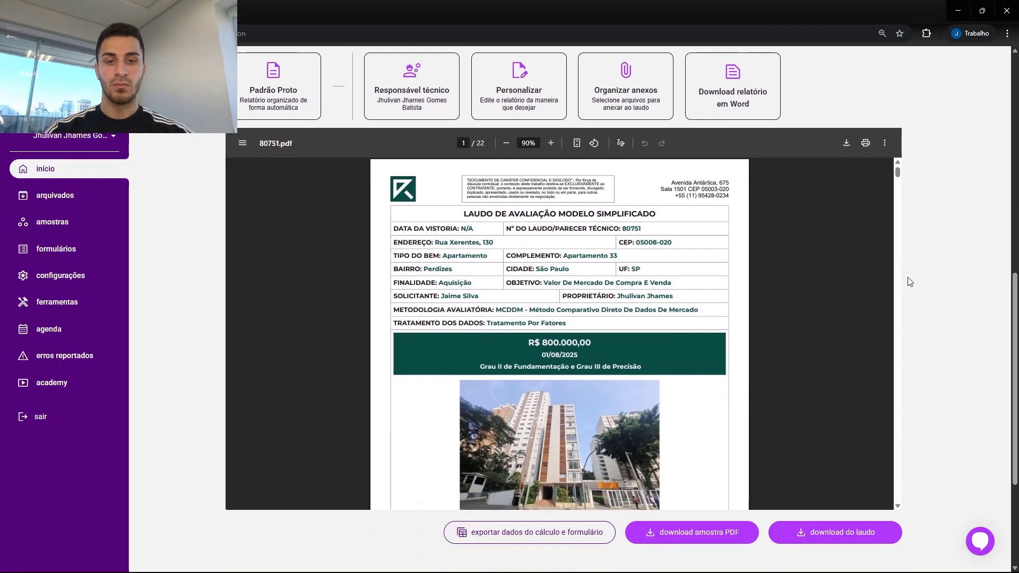
Step: Scroll through the generated report PDF, examining the summary page and the market research element sheets
scroll(808, 293, up, 1)
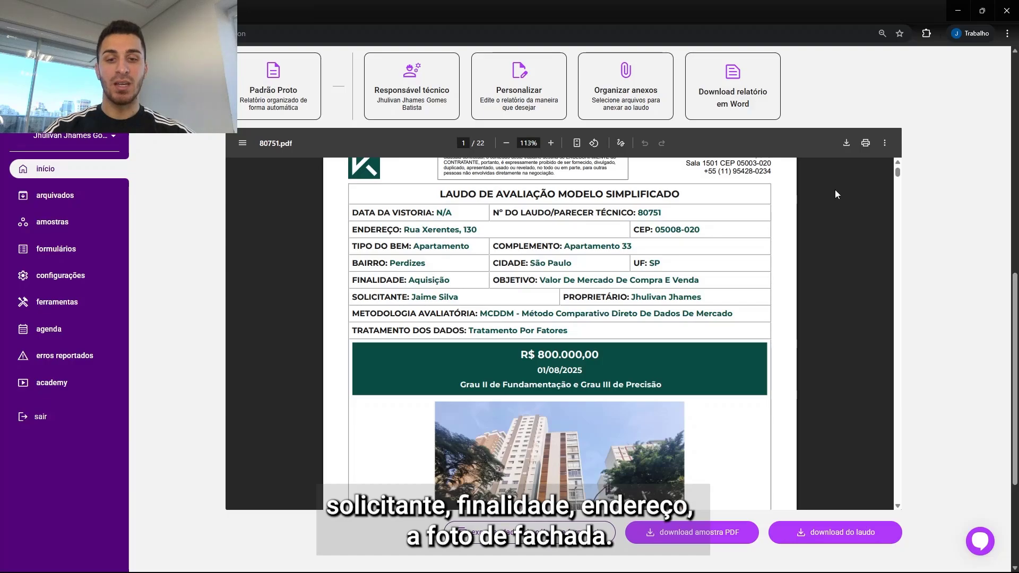
drag(897, 173, 884, 337)
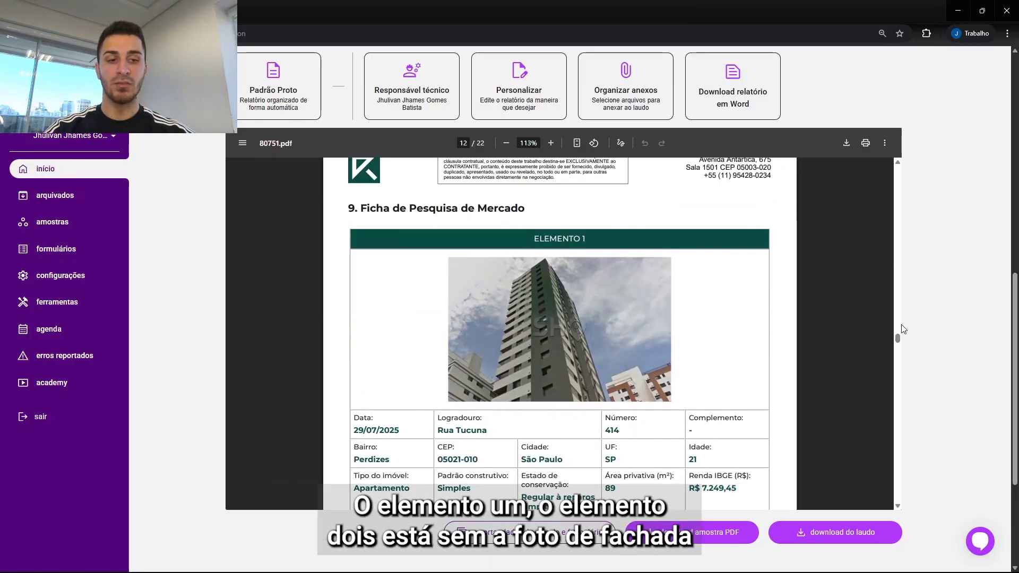
drag(898, 338, 898, 351)
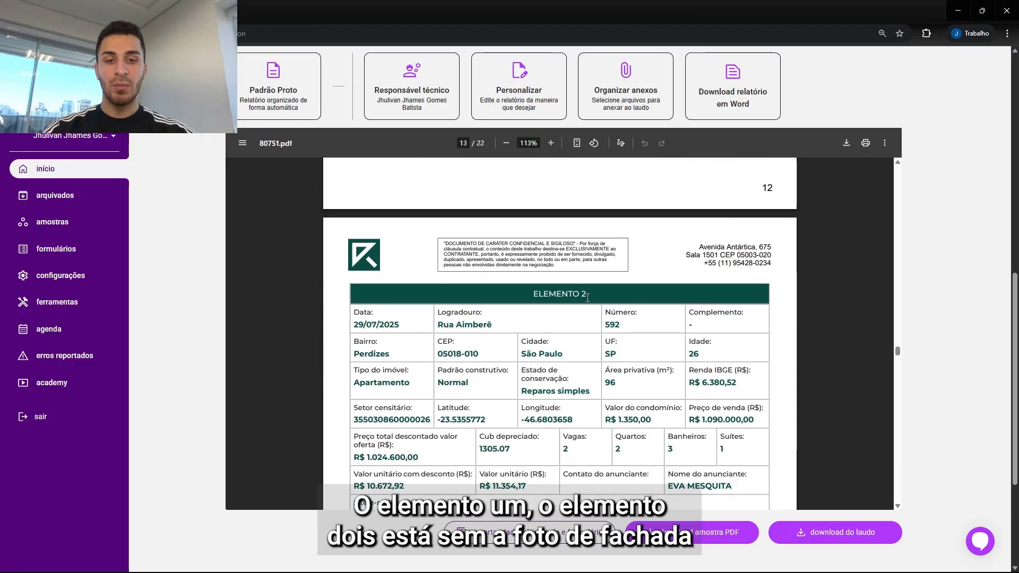
drag(588, 297, 560, 298)
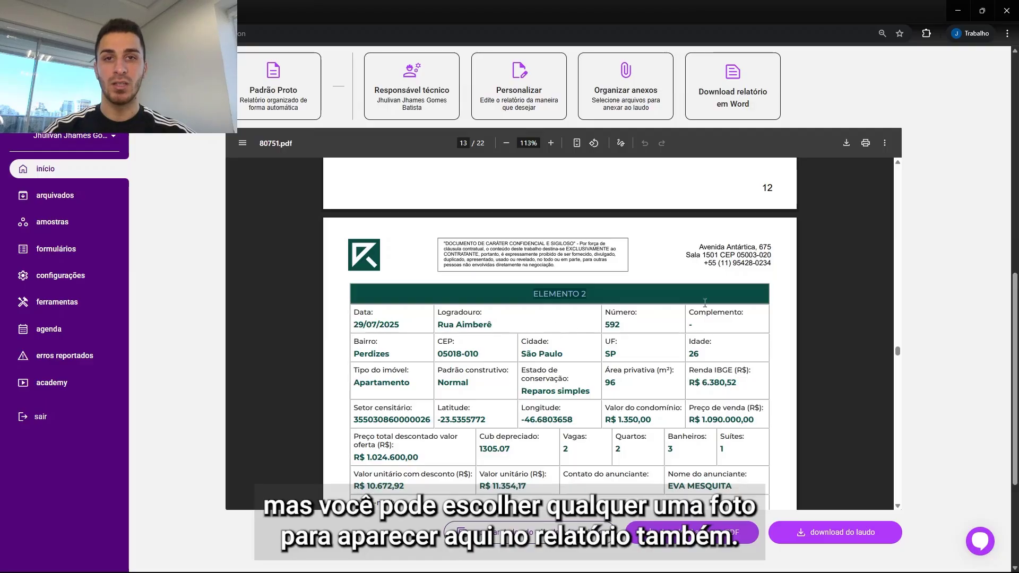
drag(897, 351, 885, 411)
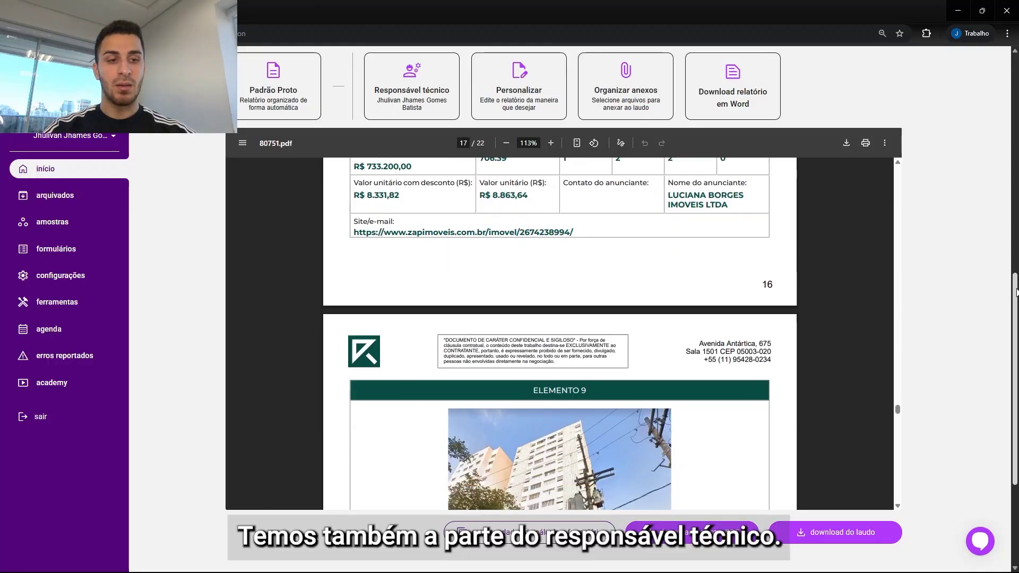
scroll(997, 264, up, 2)
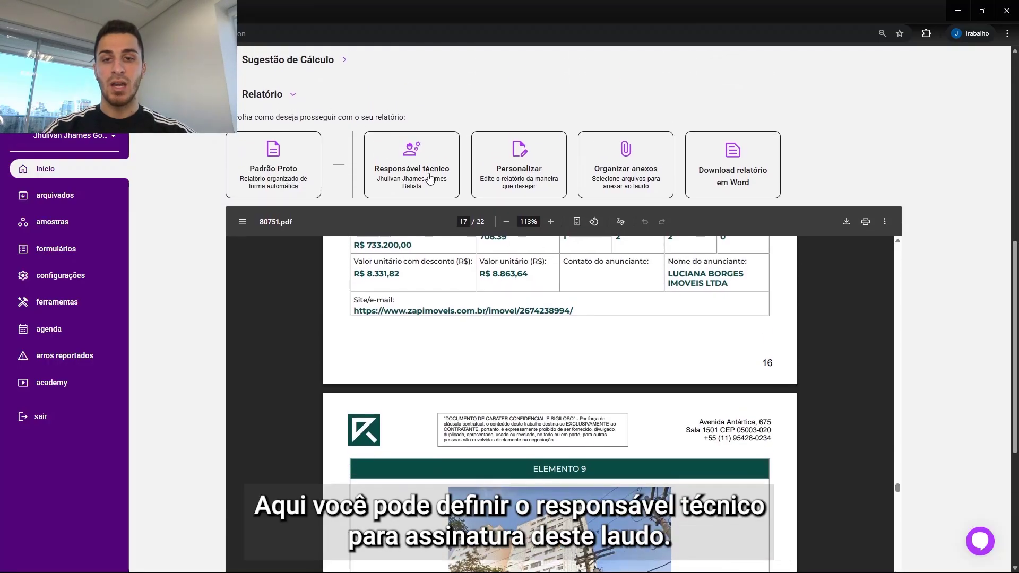
Step: Open the technical responsible dialog, browse the list of responsible people, and close it without changing
click(448, 168)
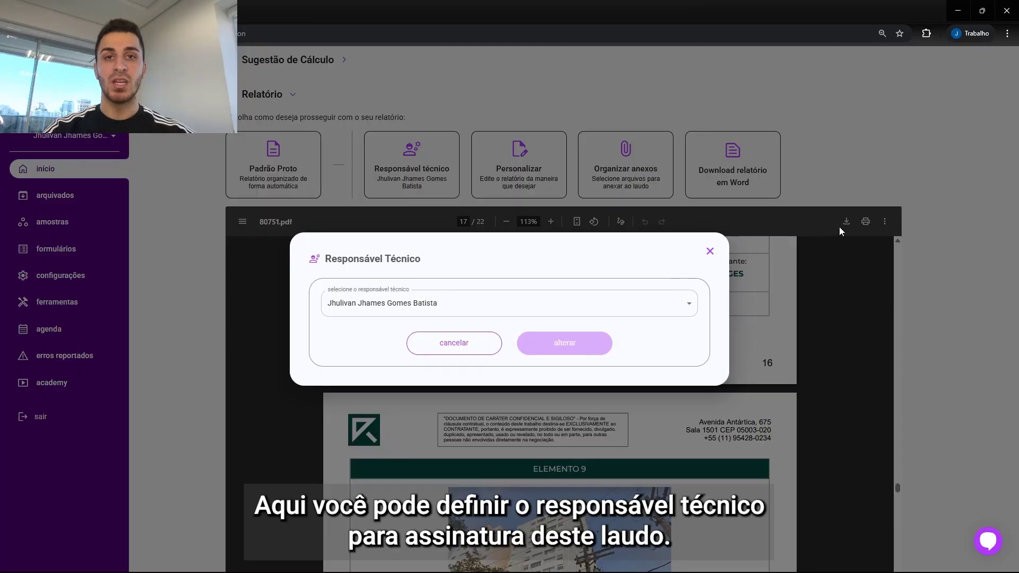
click(688, 303)
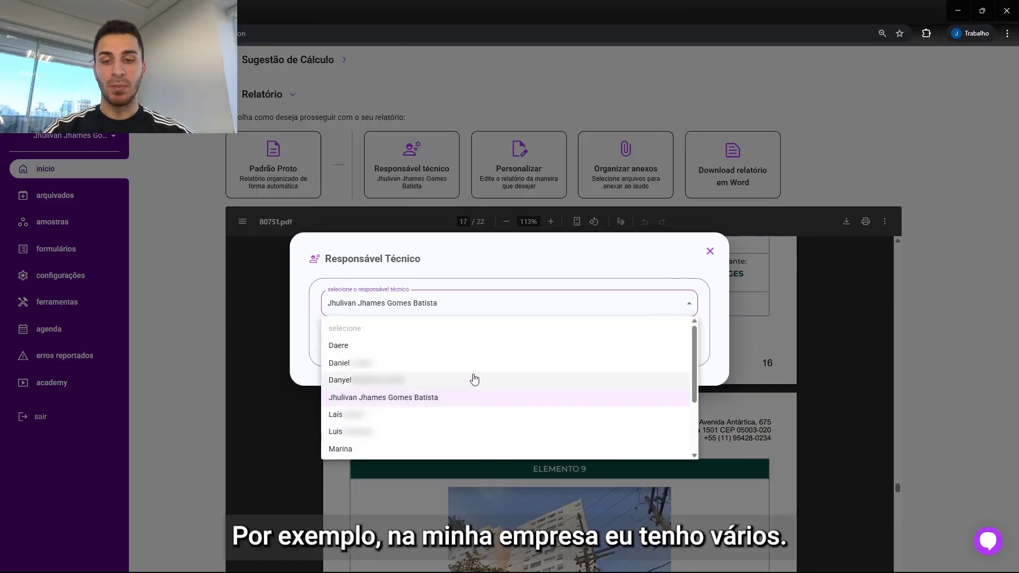
click(640, 258)
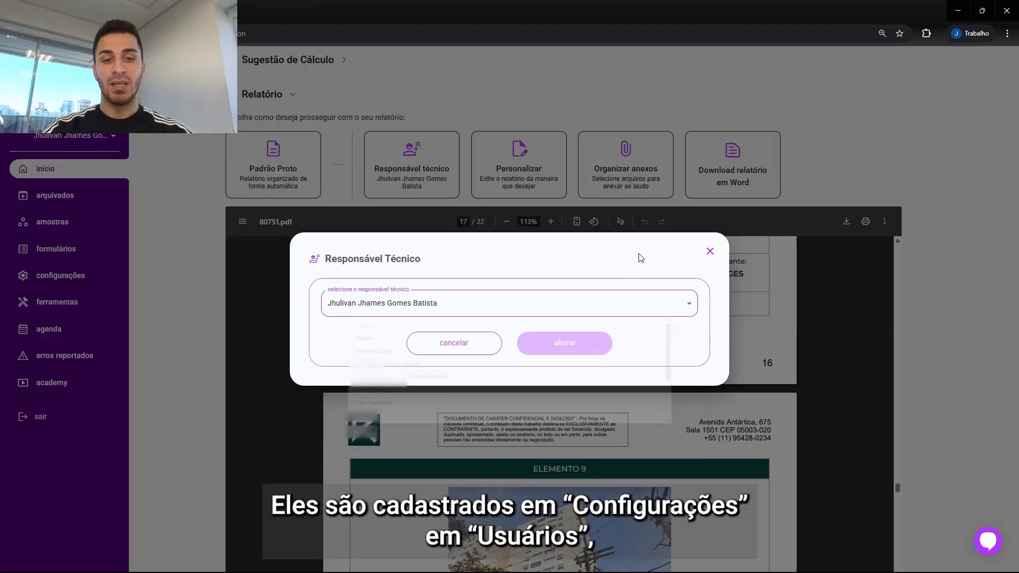
click(710, 253)
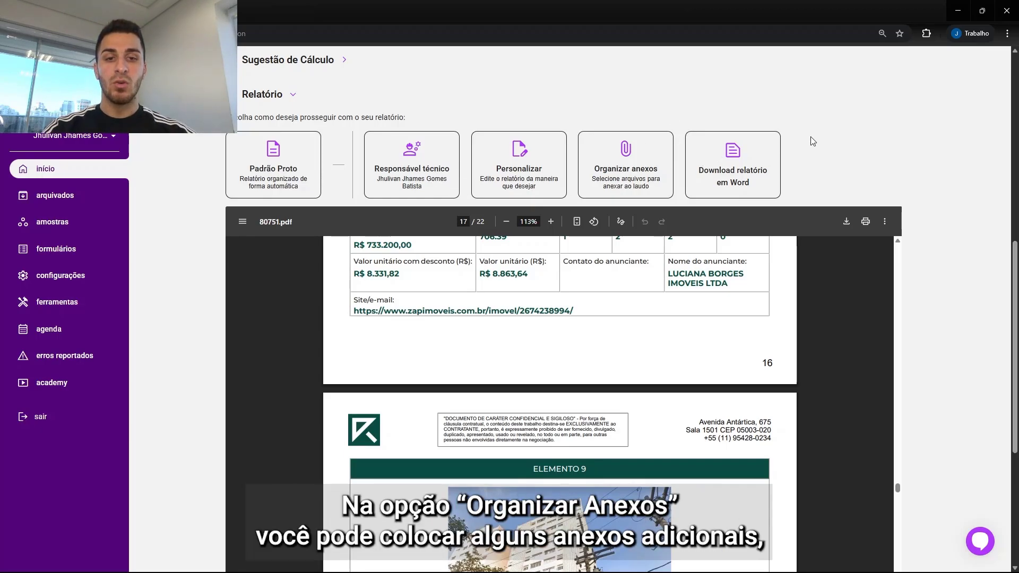
Step: Organize the attachments with Matrícula do Imóvel and Documento IPTU in the report and save the report
click(638, 168)
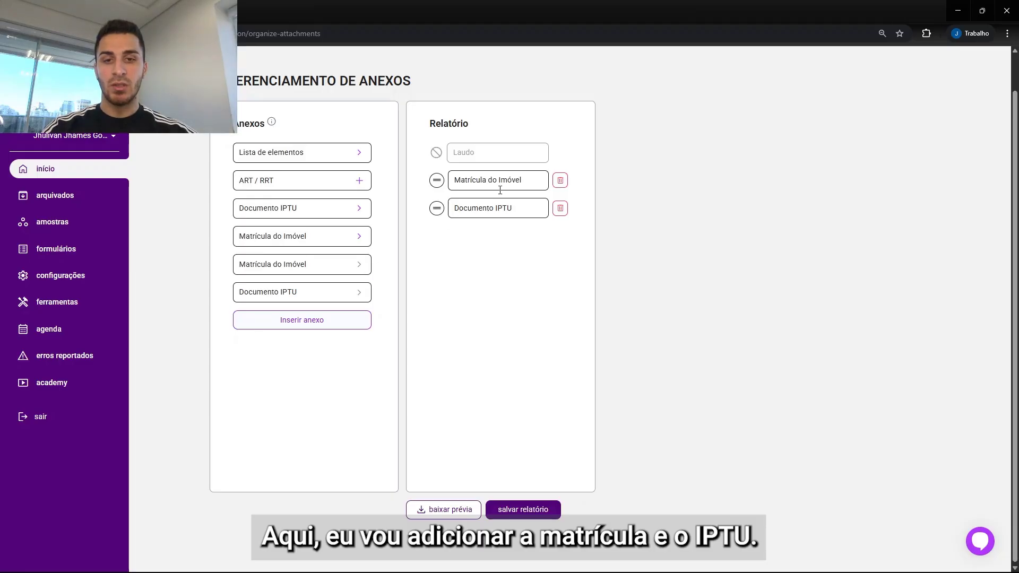
click(541, 514)
click(555, 310)
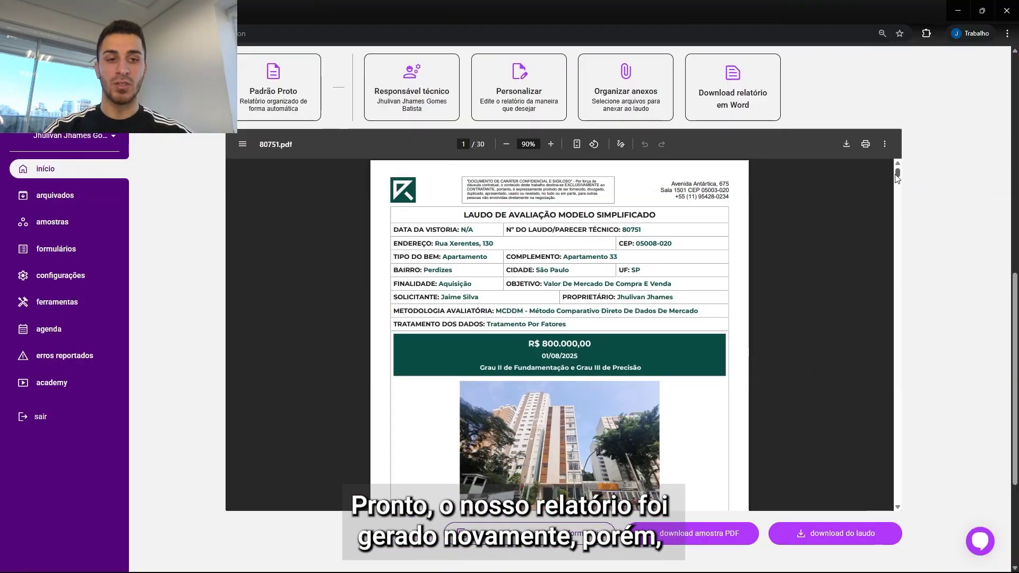
Step: Export the calculation and form data from the report page
drag(899, 181, 879, 507)
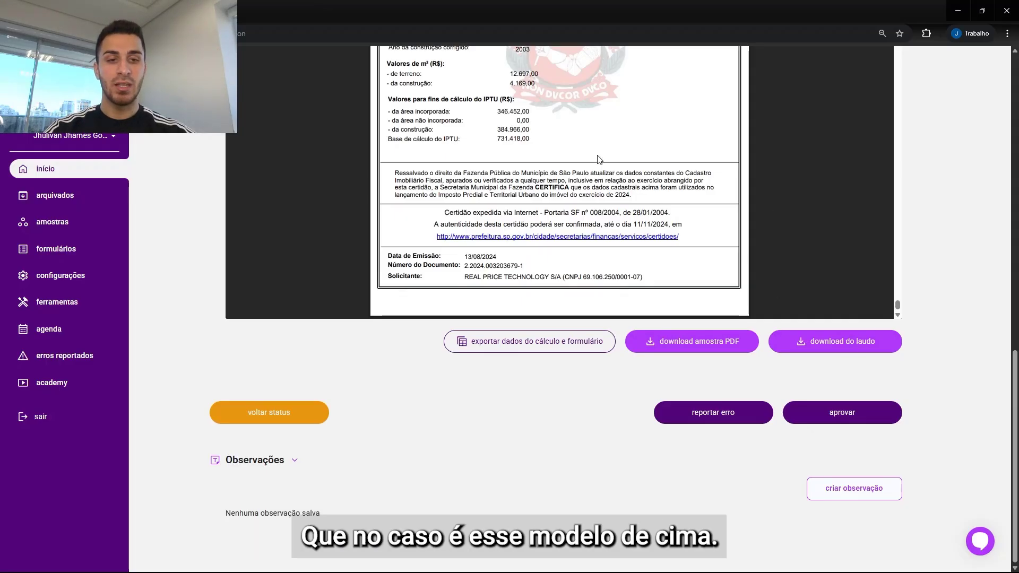
scroll(716, 476, up, 3)
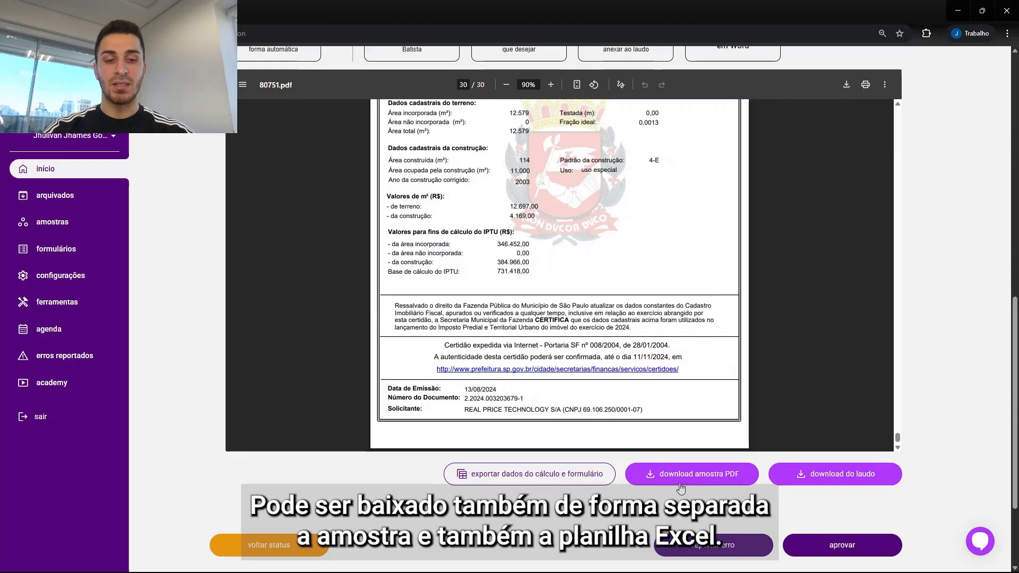
click(545, 476)
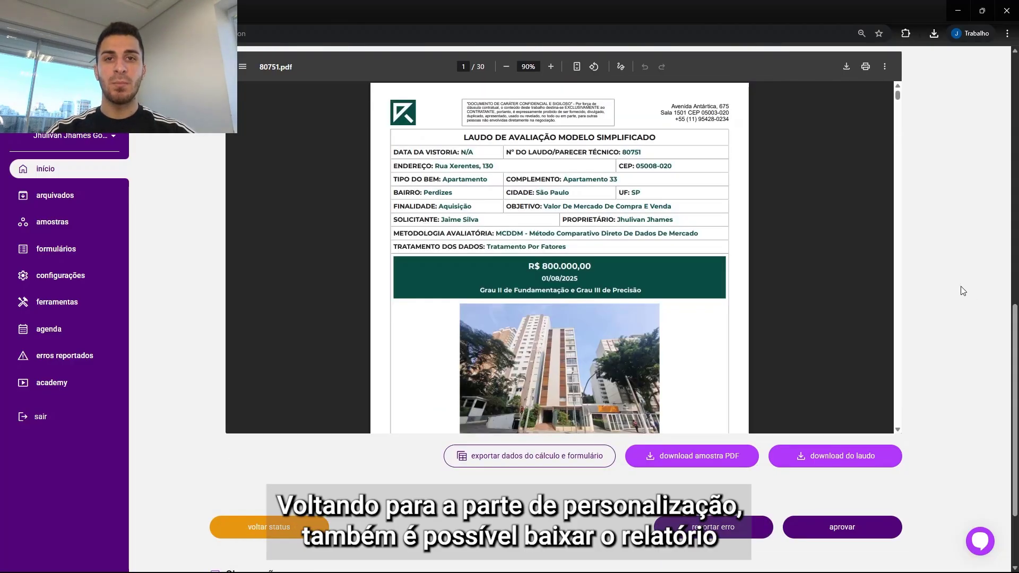
Step: Open the Ferramentas section
scroll(1015, 381, up, 2)
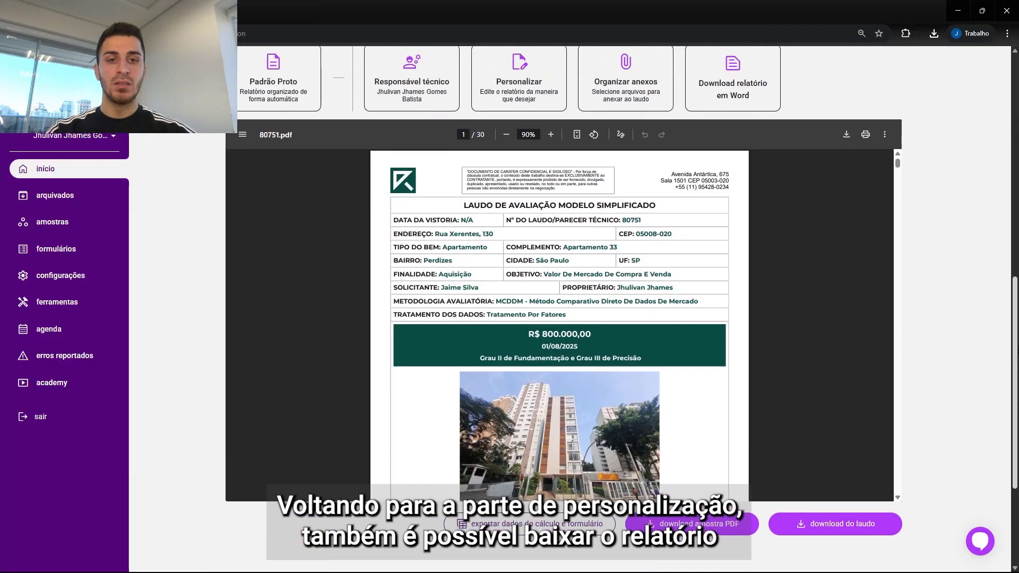
scroll(955, 292, up, 1)
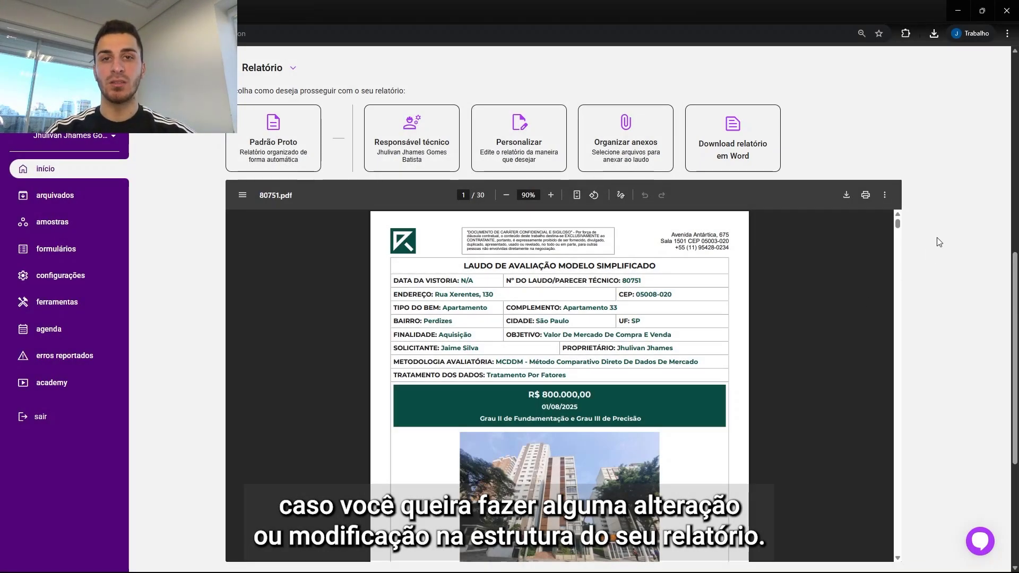
drag(1016, 275, 1017, 293)
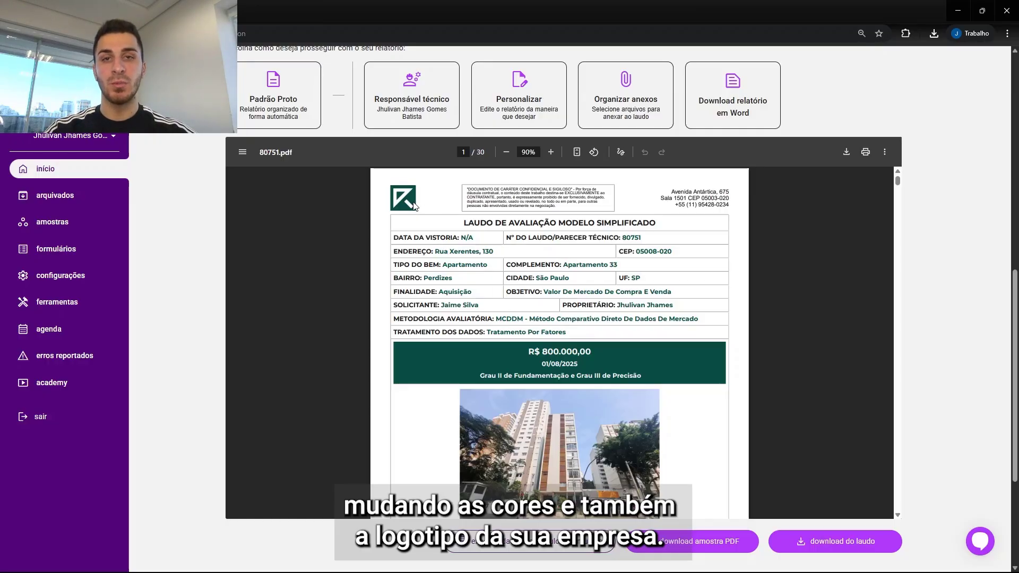
drag(1015, 284, 1014, 296)
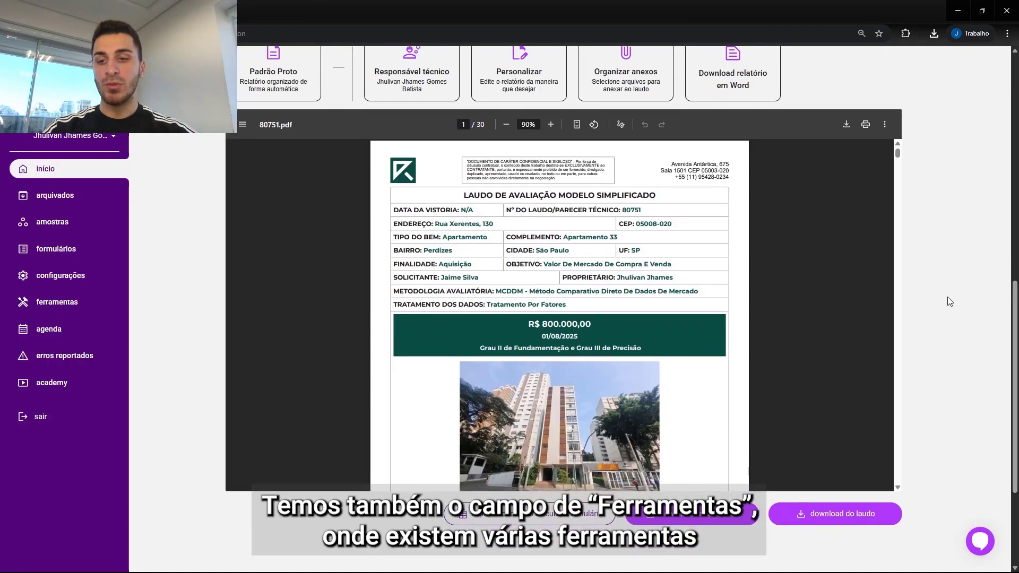
click(84, 304)
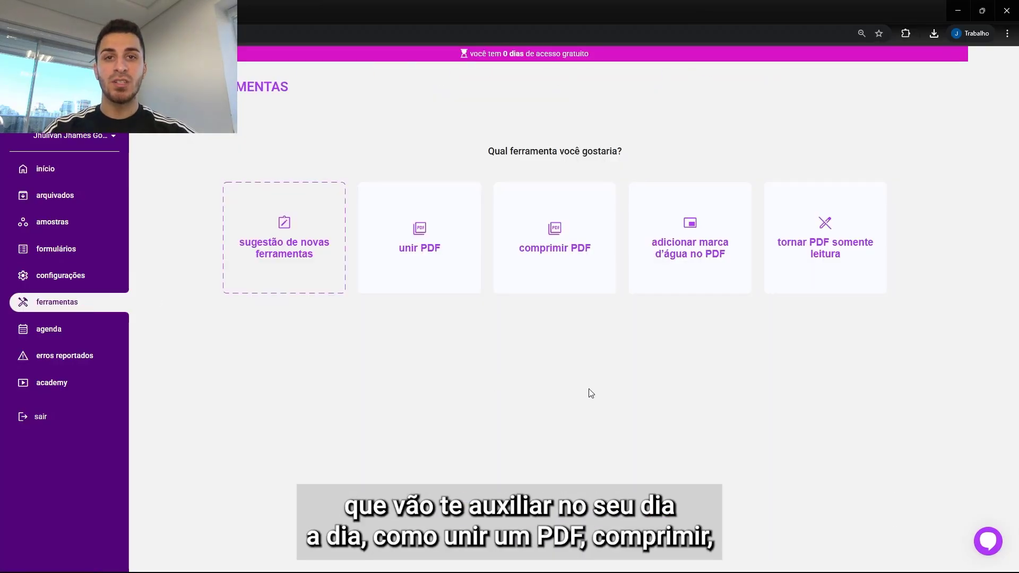